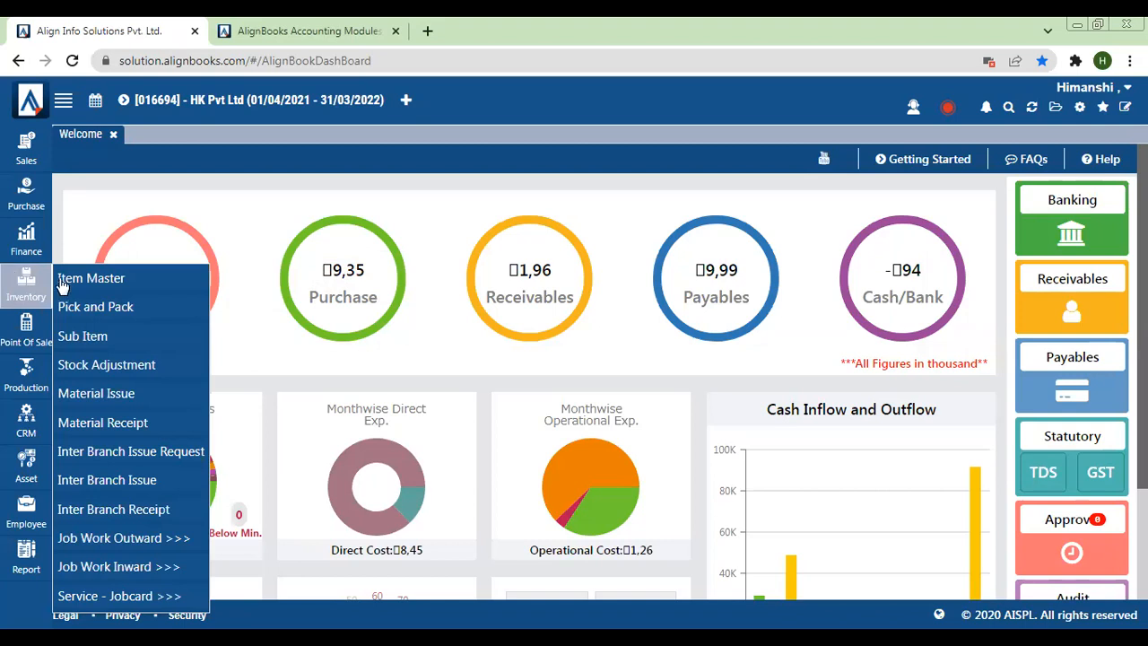
Open the Item Master and start creating a new item of the Inventory type
{"action": "left_click", "coordinate": [72, 281]}
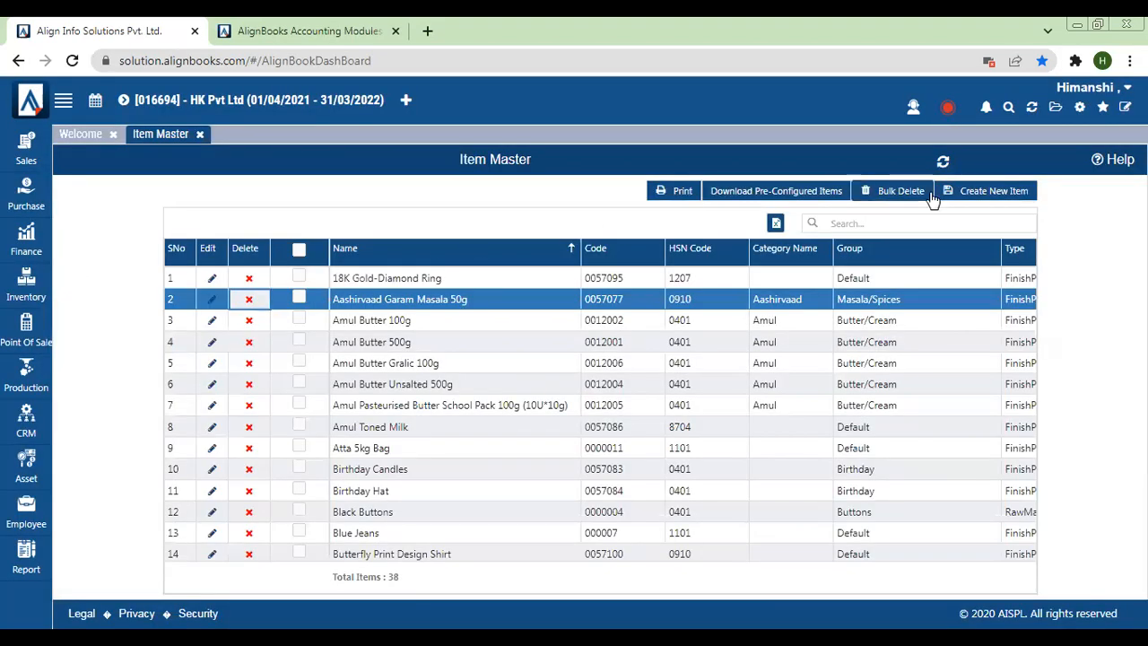
{"action": "left_click", "coordinate": [985, 191]}
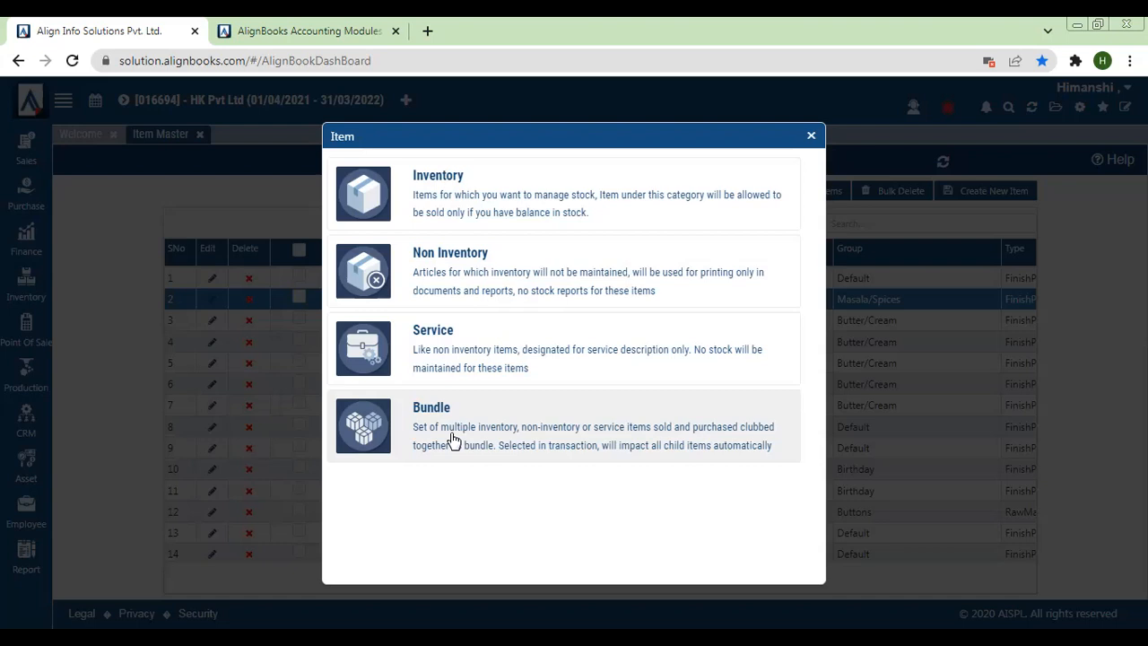
{"action": "left_click", "coordinate": [454, 215]}
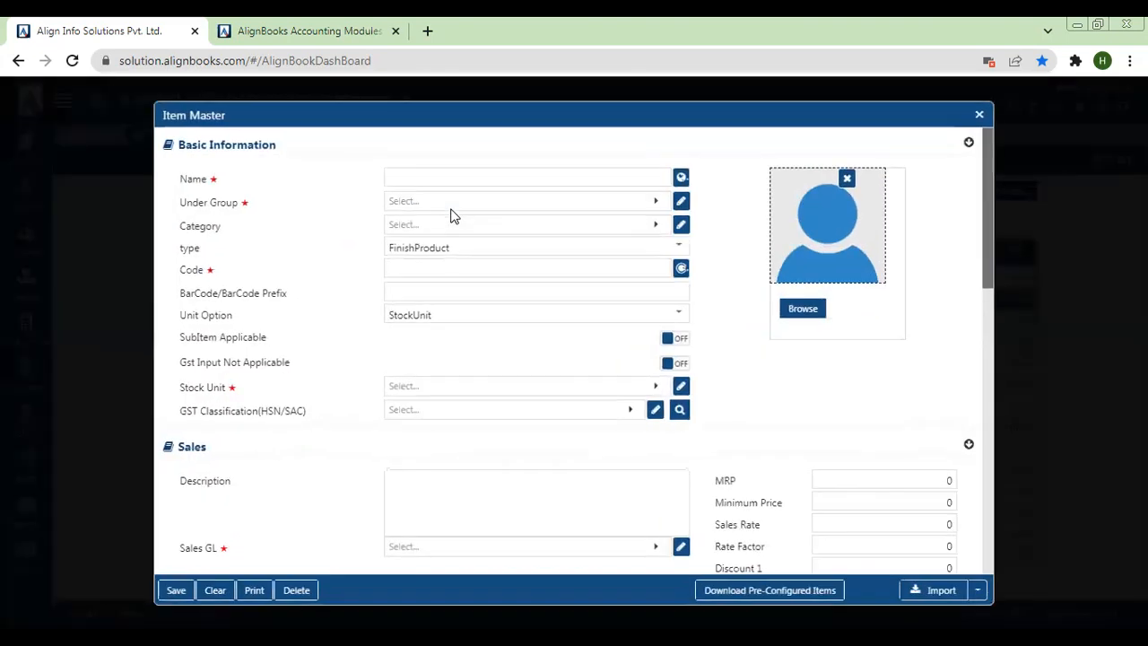
Enter "Cello Waterbottle, Blue" as the name of the new item
{"action": "left_click", "coordinate": [405, 173]}
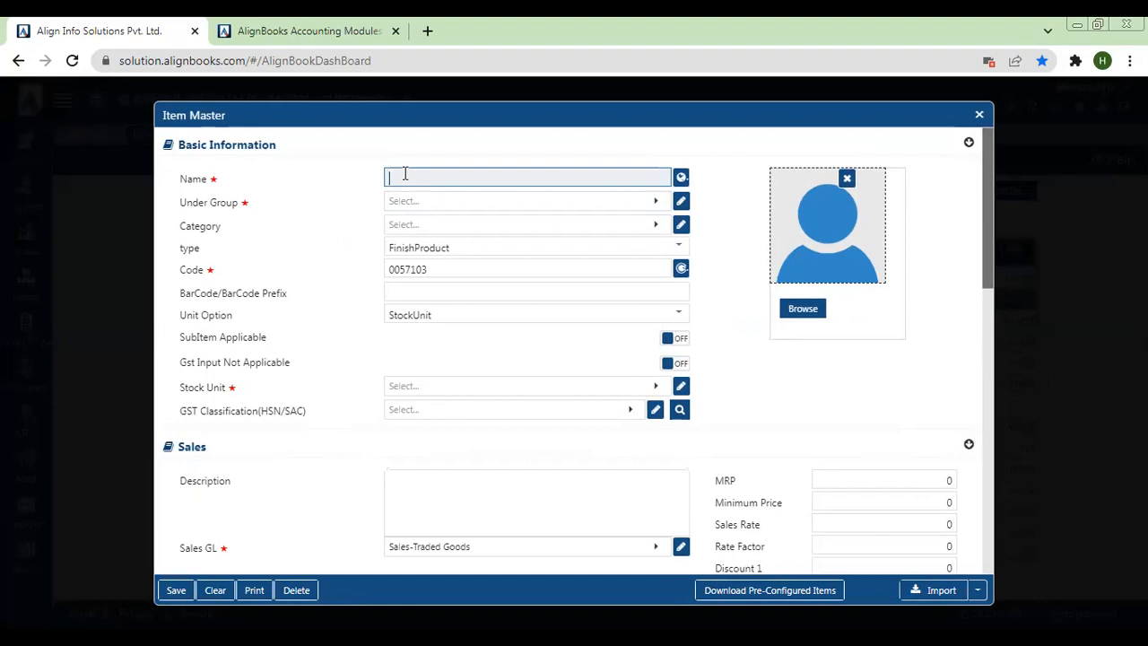
{"action": "type", "text": "Cello Waterbottle, Blue"}
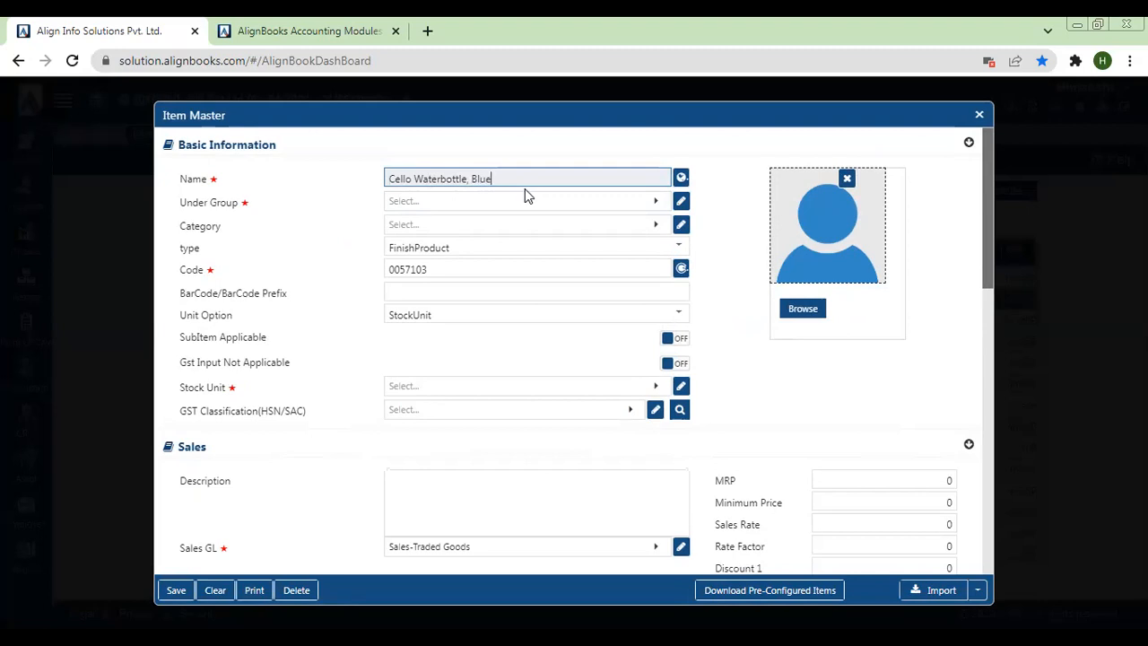
Insert the size 200ml into the item name so it reads "Cello Waterbottle 200ml , Blue"
{"action": "double_click", "coordinate": [450, 180]}
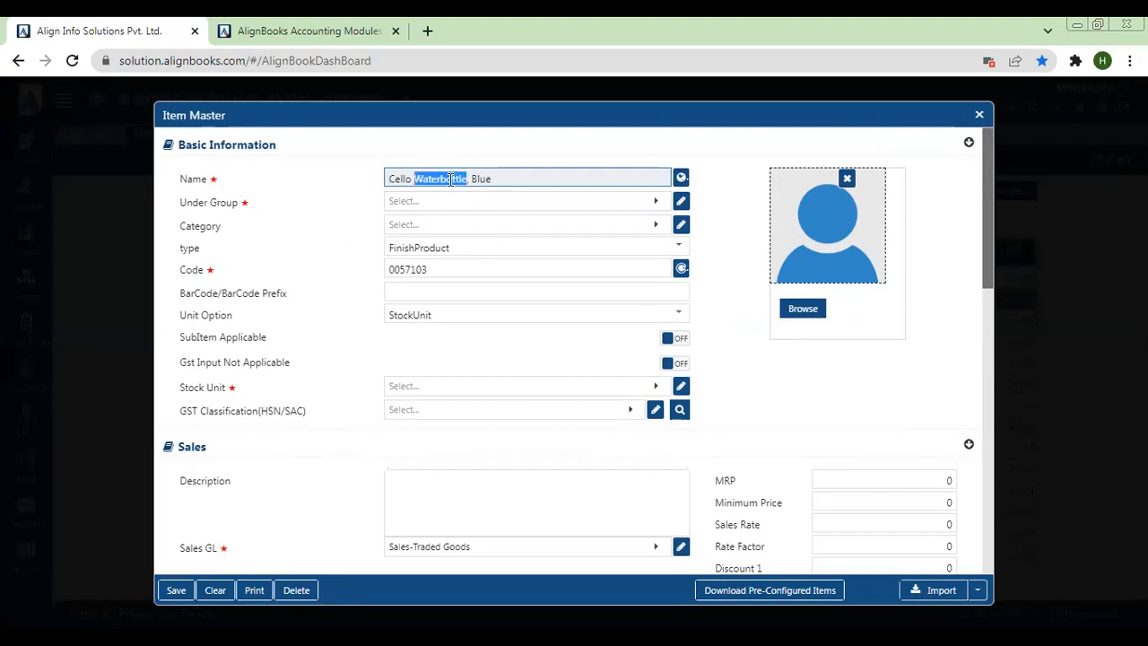
{"action": "double_click", "coordinate": [400, 179]}
{"action": "double_click", "coordinate": [476, 179]}
{"action": "left_click", "coordinate": [473, 179]}
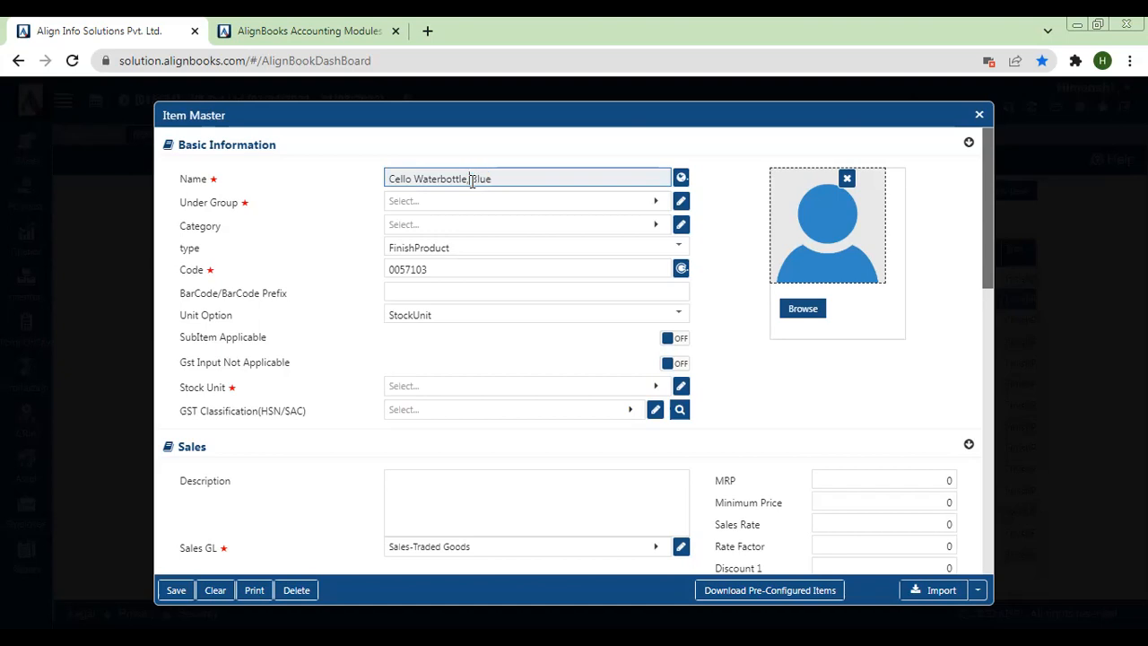
{"action": "type", "text": "200ml"}
Create and save a new item group named Waterbottle from the Under Group selection
{"action": "left_click", "coordinate": [456, 199]}
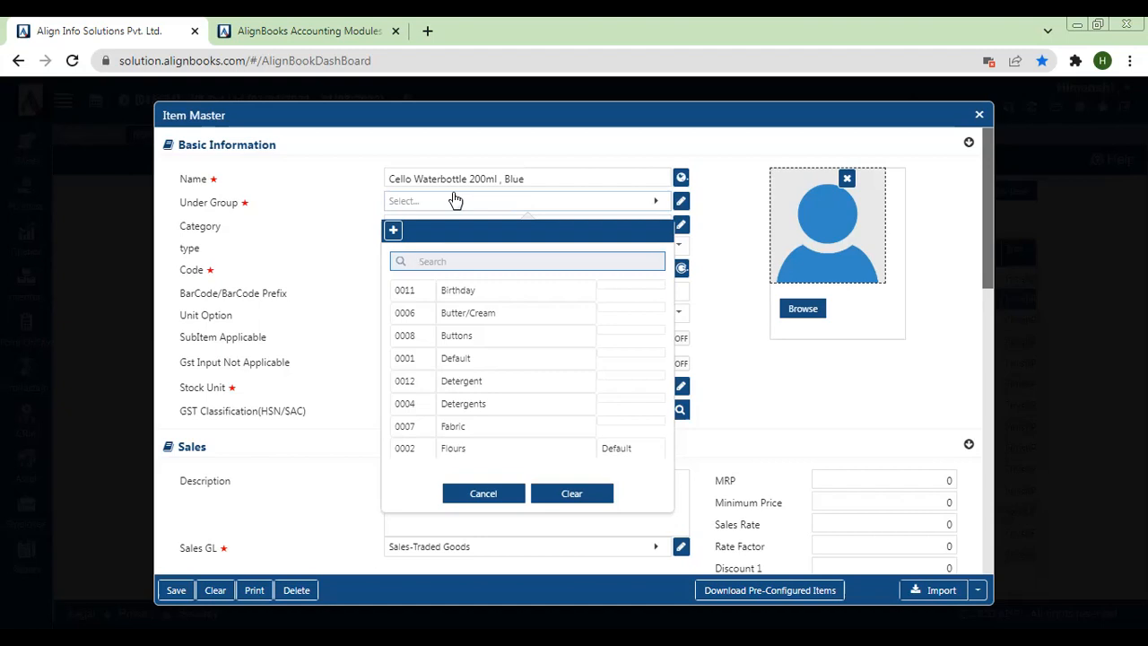
{"action": "left_click", "coordinate": [393, 232]}
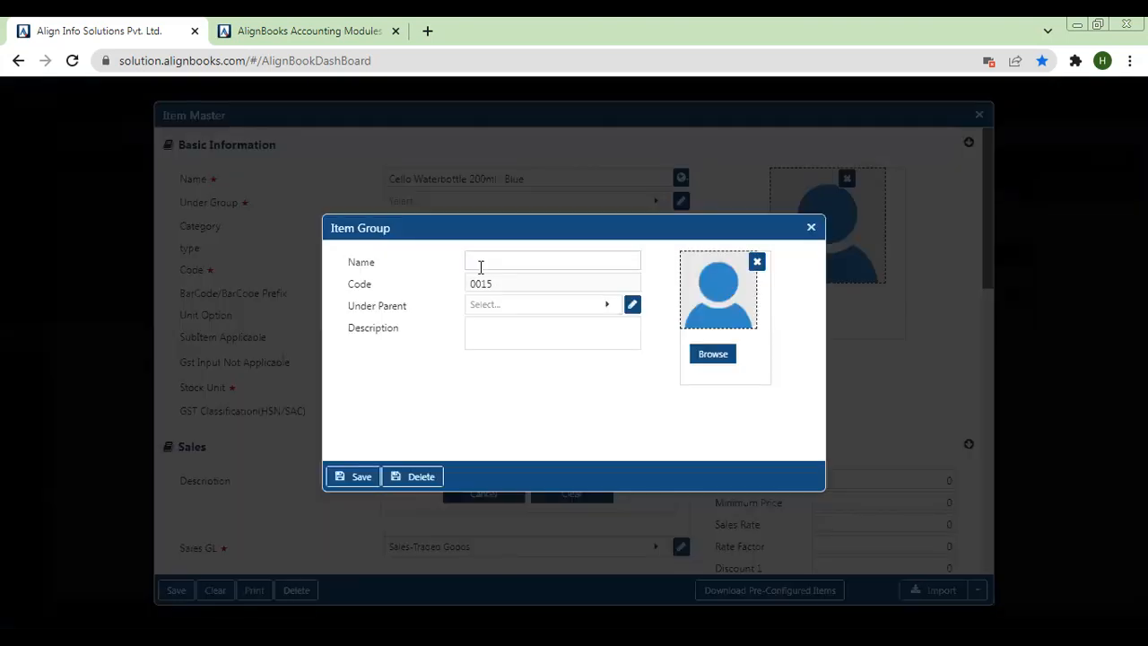
{"action": "left_click", "coordinate": [481, 266]}
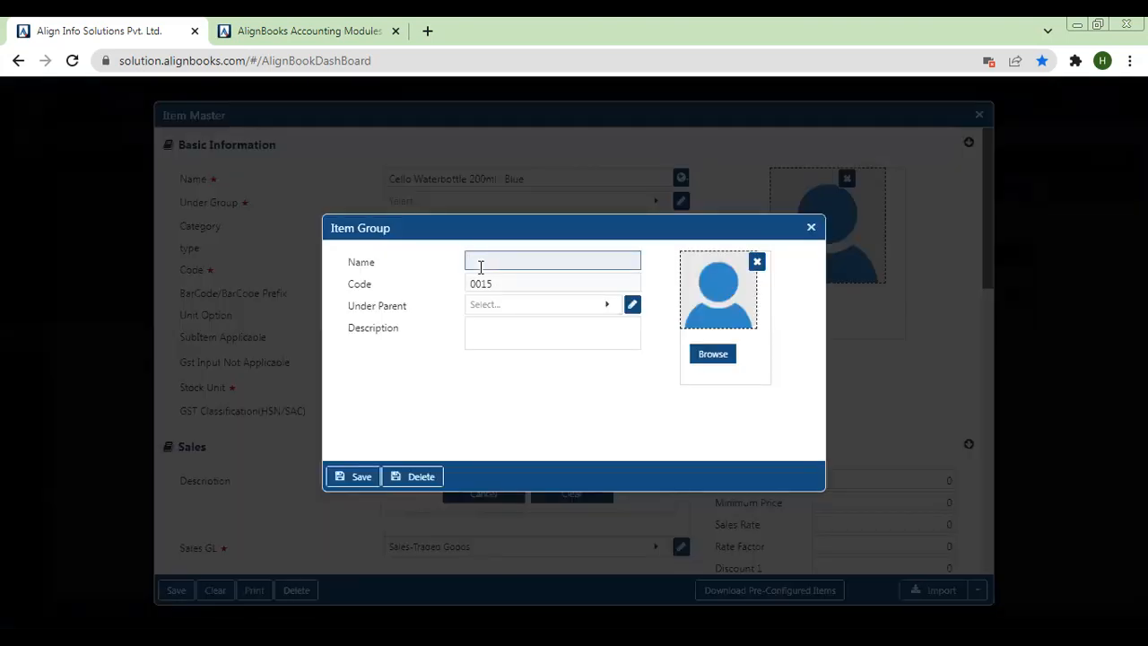
{"action": "type", "text": "Waterbottle"}
{"action": "left_click", "coordinate": [347, 478]}
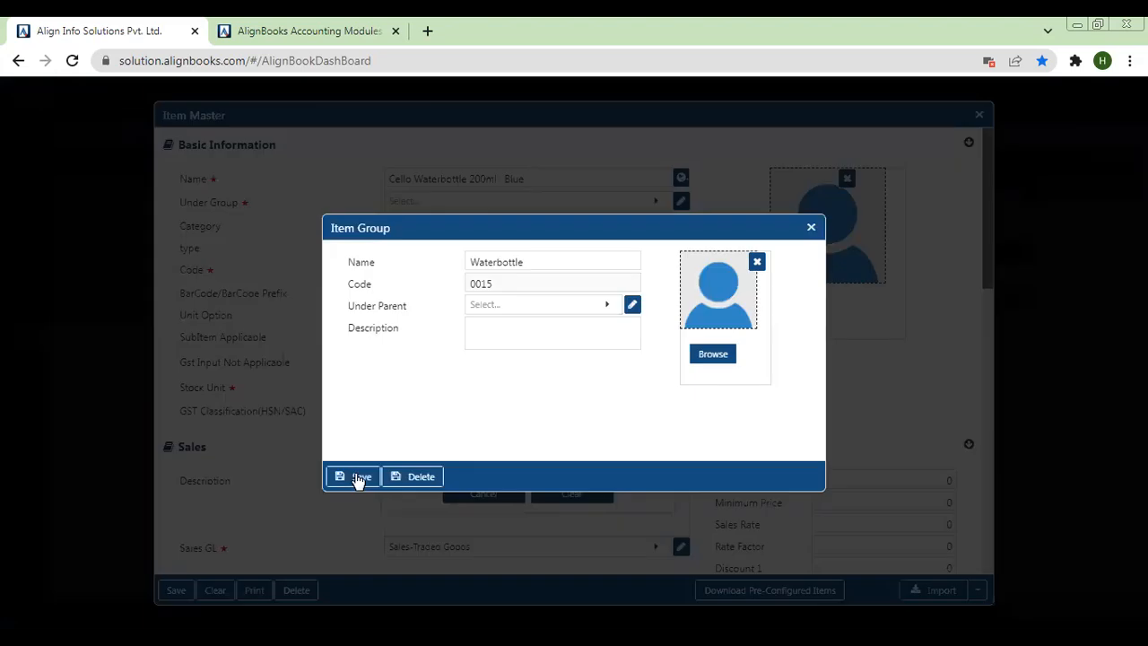
{"action": "left_click", "coordinate": [359, 476]}
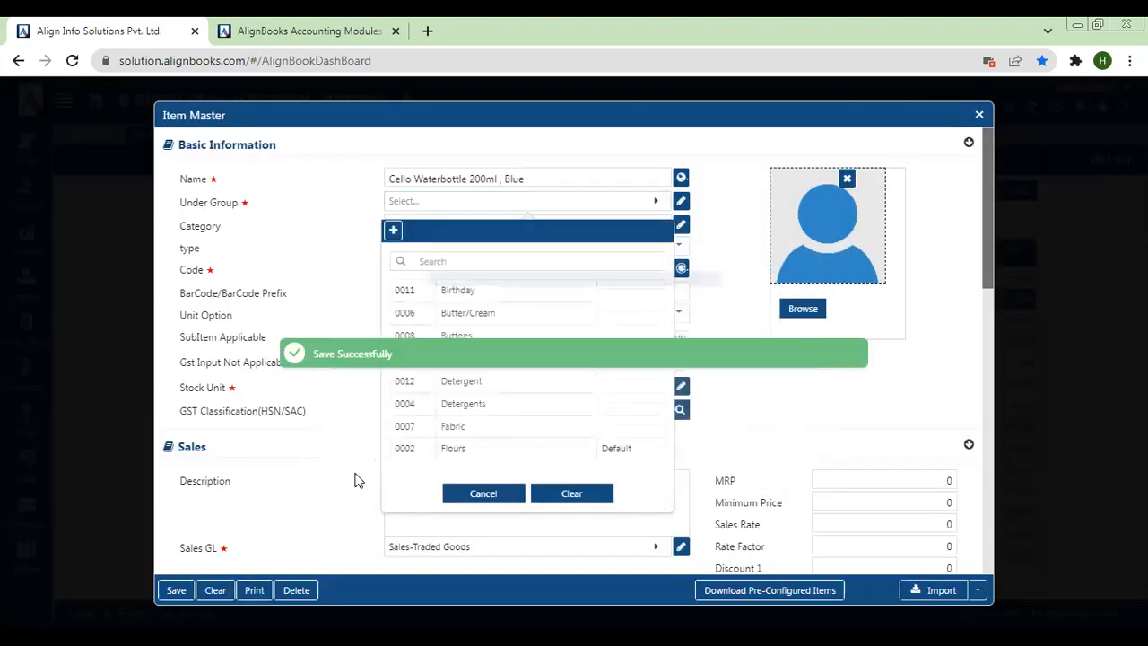
Find the Waterbottle group and assign the item to it
{"action": "left_click", "coordinate": [448, 260]}
{"action": "type", "text": "Water"}
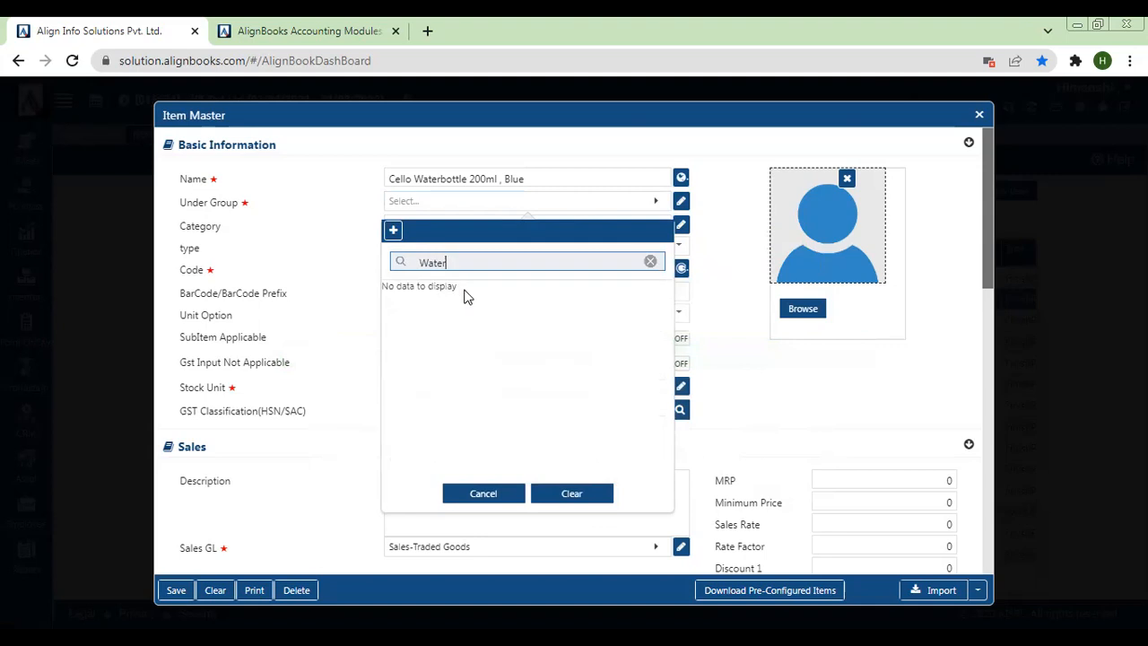
{"action": "key", "text": "Return"}
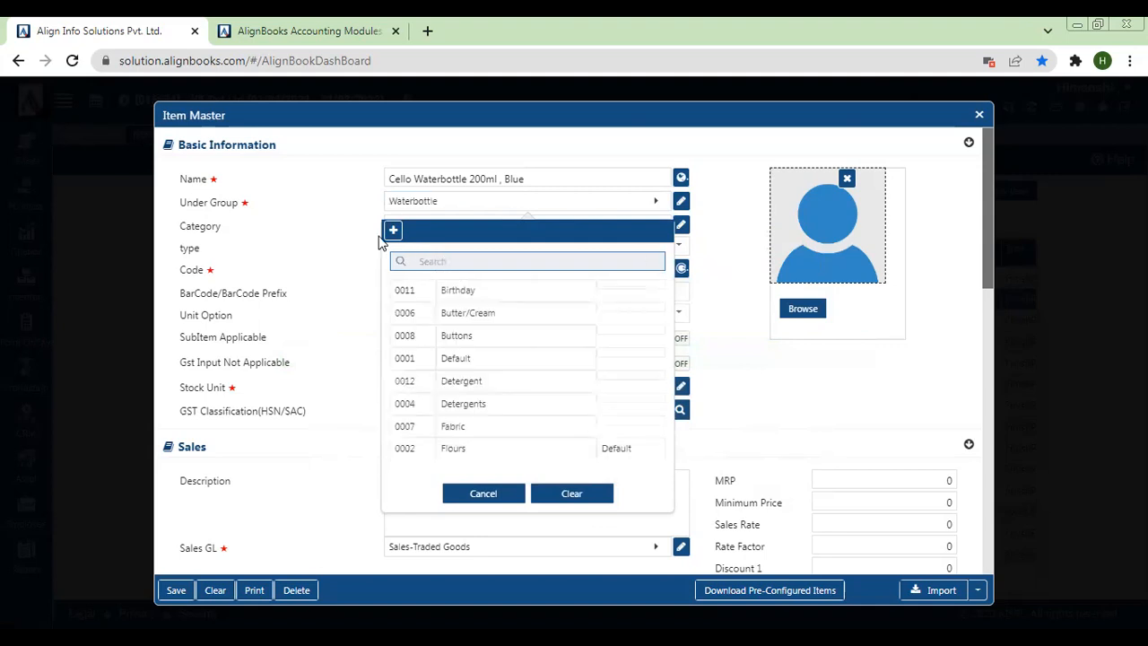
{"action": "left_click", "coordinate": [287, 194]}
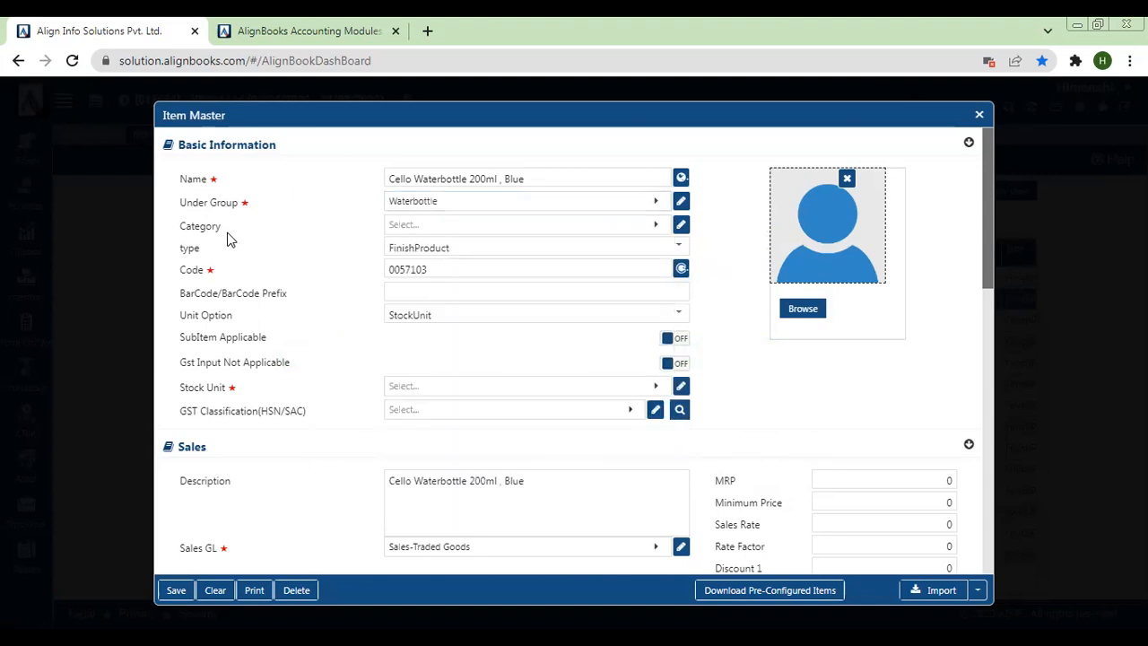
Create and save a new item category named Stainless Steel from the Category selection
{"action": "left_click_drag", "start_coordinate": [173, 224], "coordinate": [239, 231]}
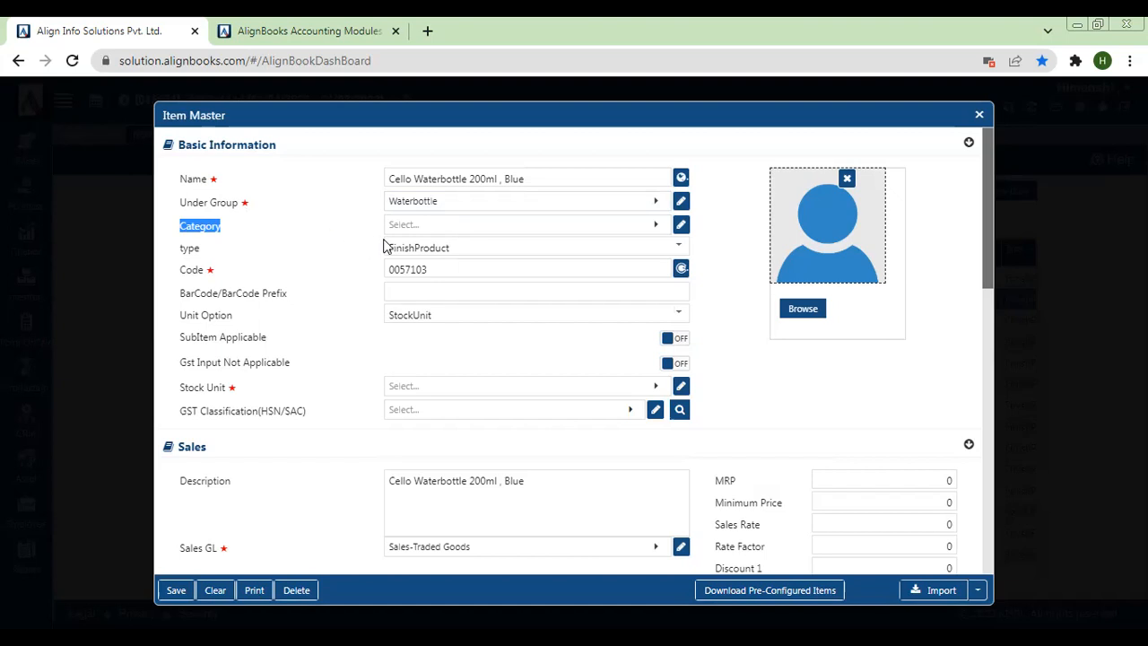
{"action": "left_click", "coordinate": [418, 224]}
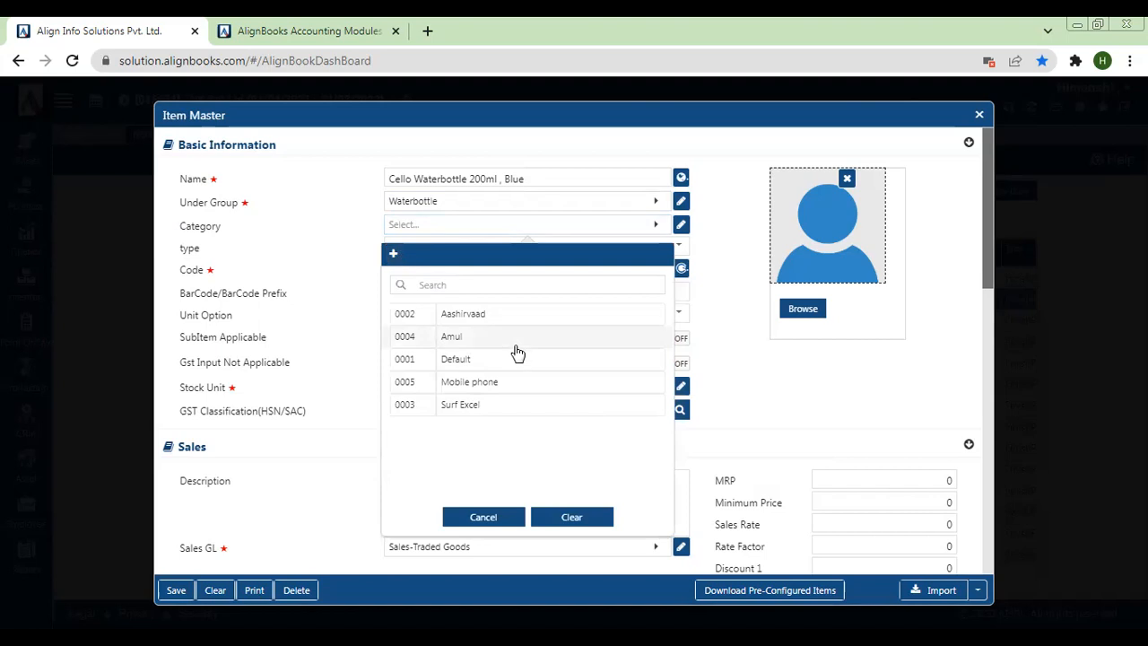
{"action": "left_click", "coordinate": [401, 251]}
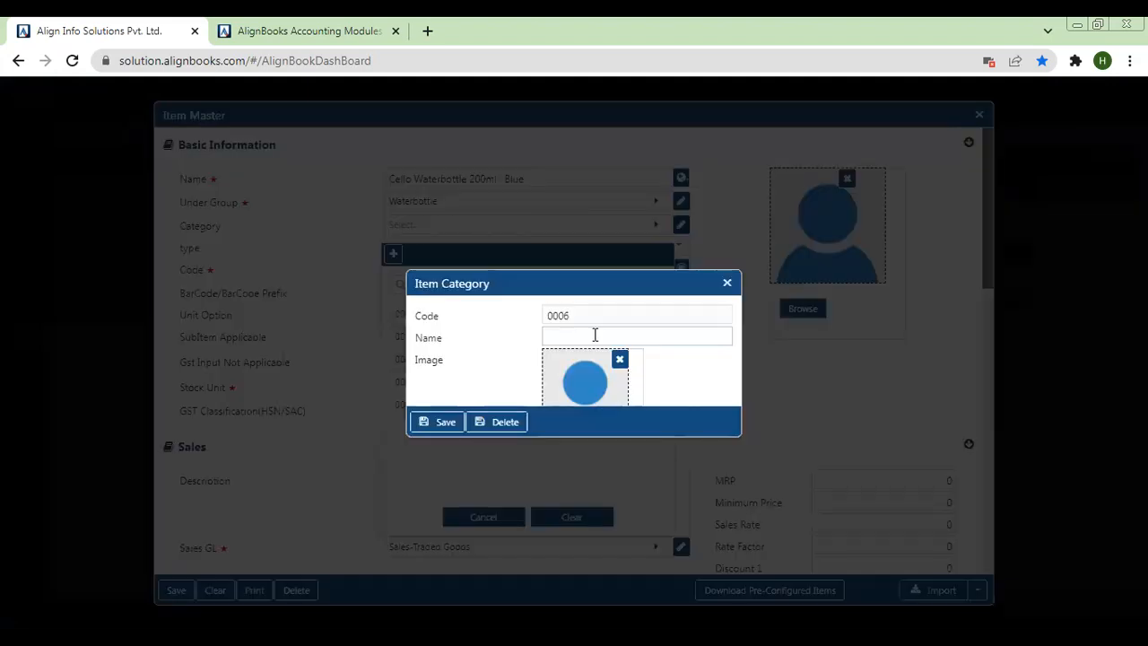
{"action": "left_click", "coordinate": [595, 335]}
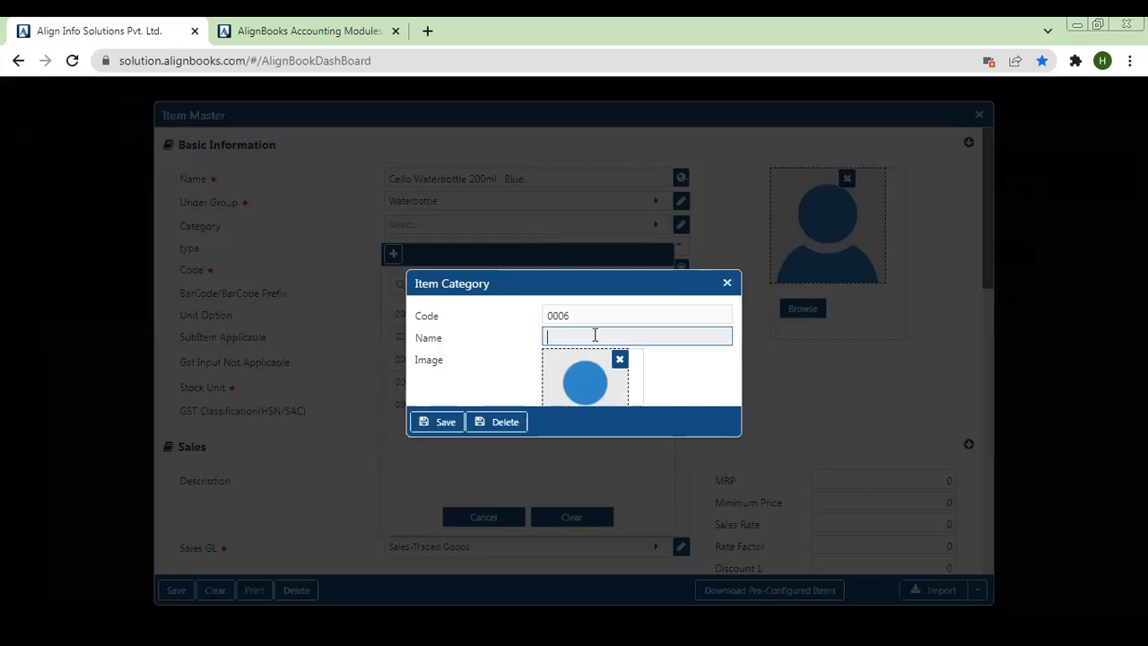
{"action": "type", "text": "Stainless Steel"}
{"action": "left_click", "coordinate": [431, 422]}
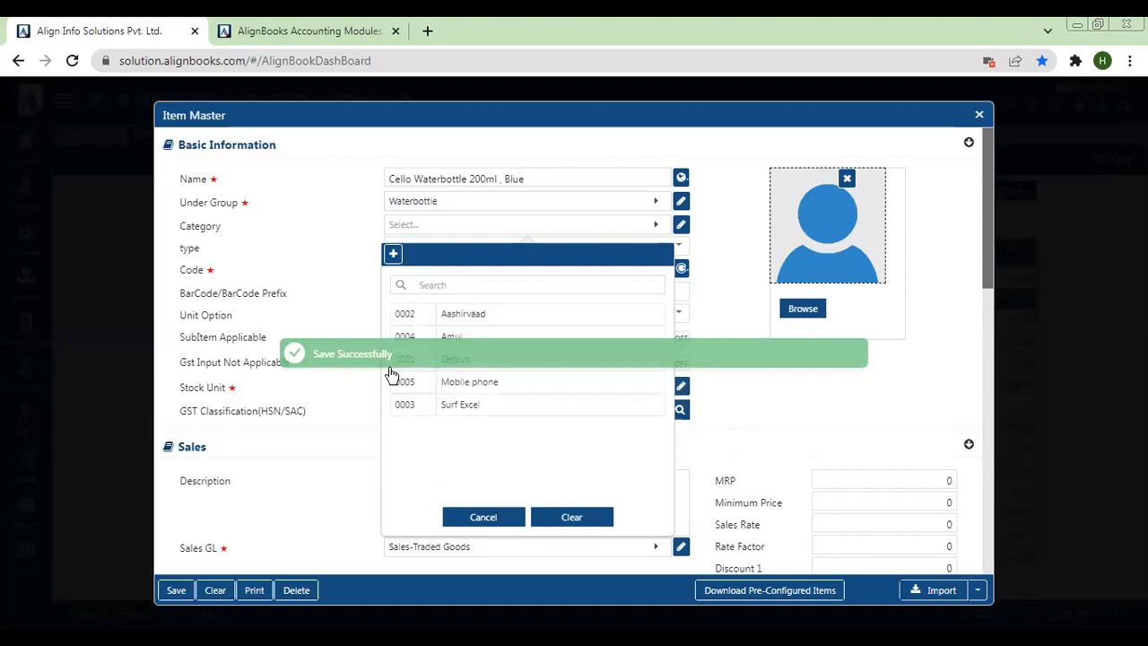
Assign the Stainless Steel category to the item
{"action": "left_click", "coordinate": [311, 257]}
{"action": "left_click", "coordinate": [441, 231]}
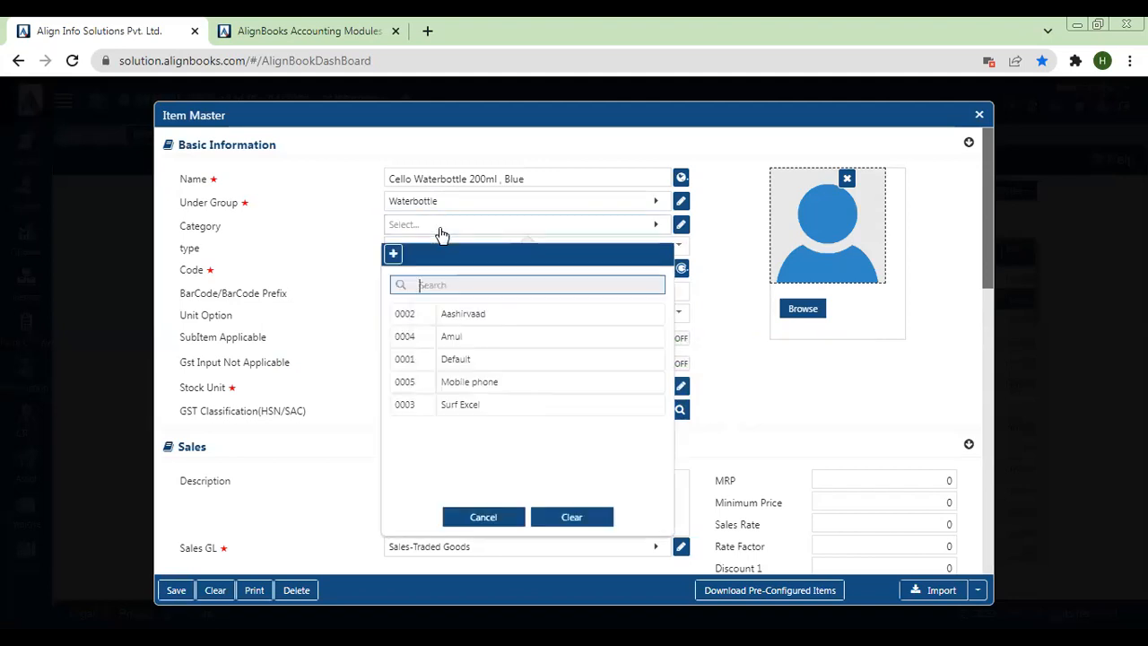
{"action": "left_click", "coordinate": [394, 257]}
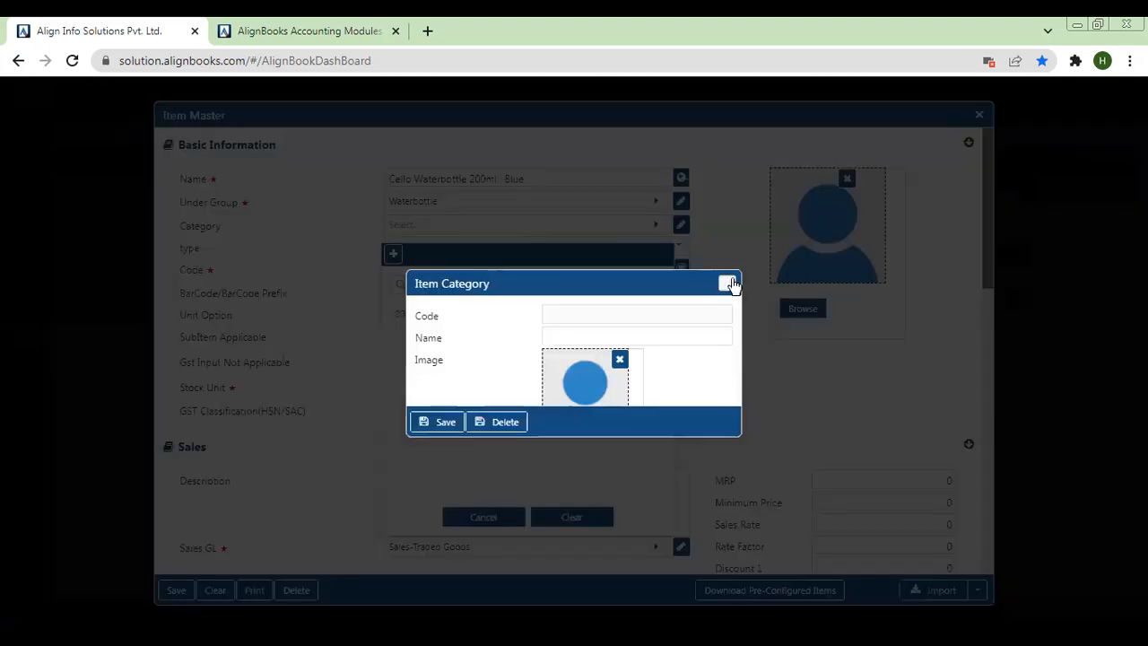
{"action": "left_click", "coordinate": [735, 285]}
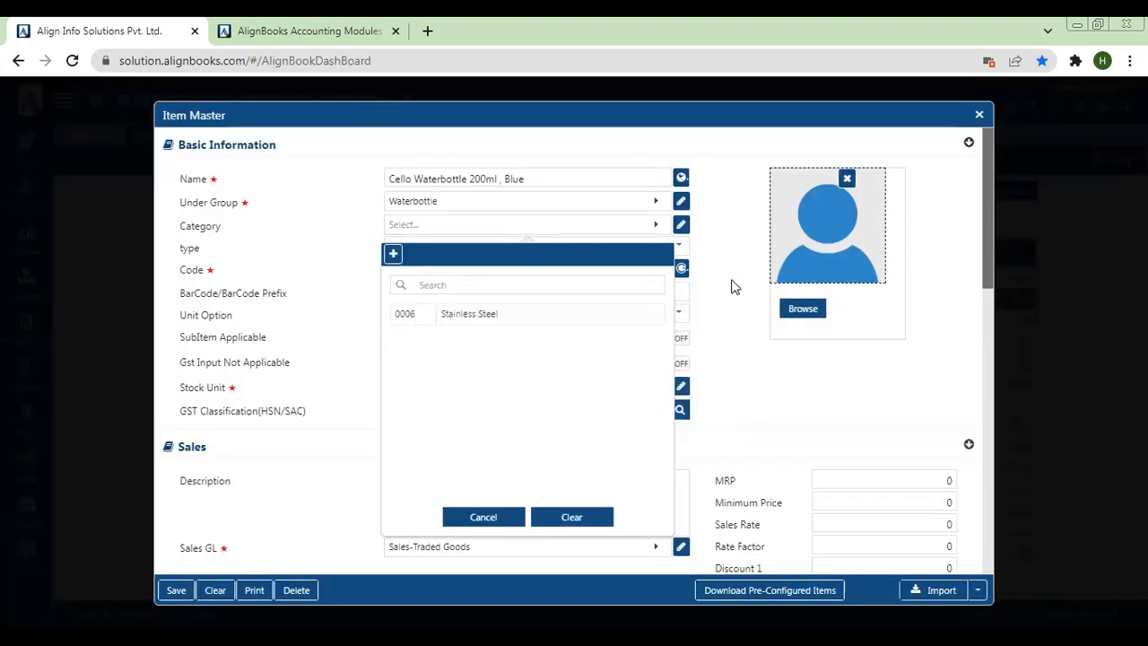
{"action": "left_click", "coordinate": [482, 313]}
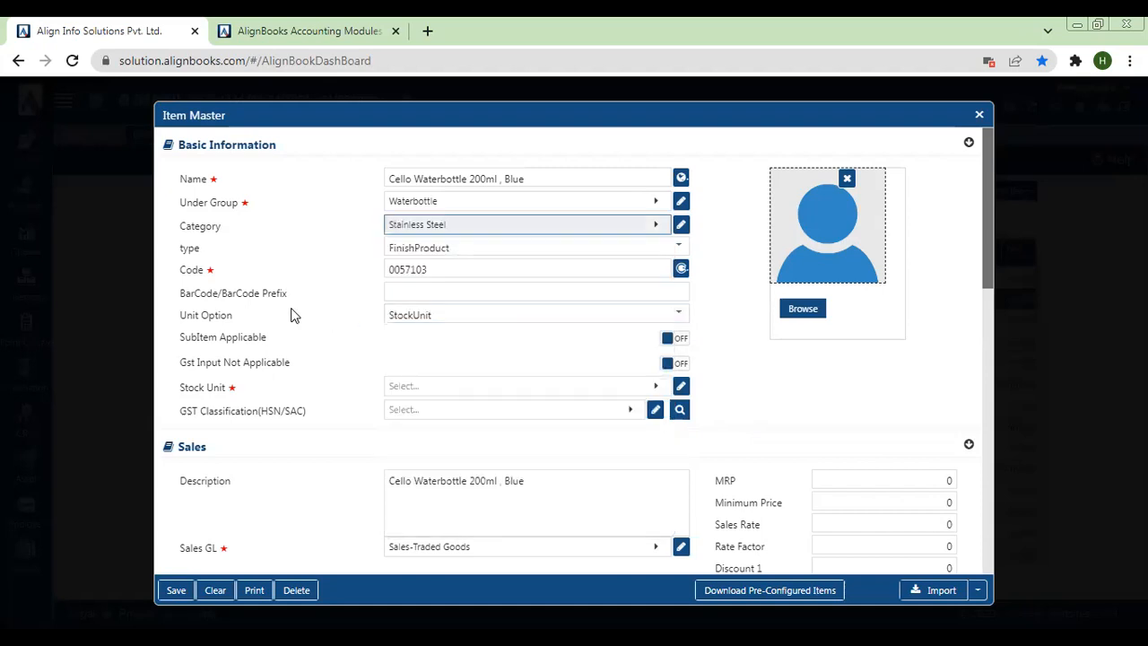
Set the item's stock unit to NOS
{"action": "left_click", "coordinate": [189, 275]}
{"action": "double_click", "coordinate": [189, 274]}
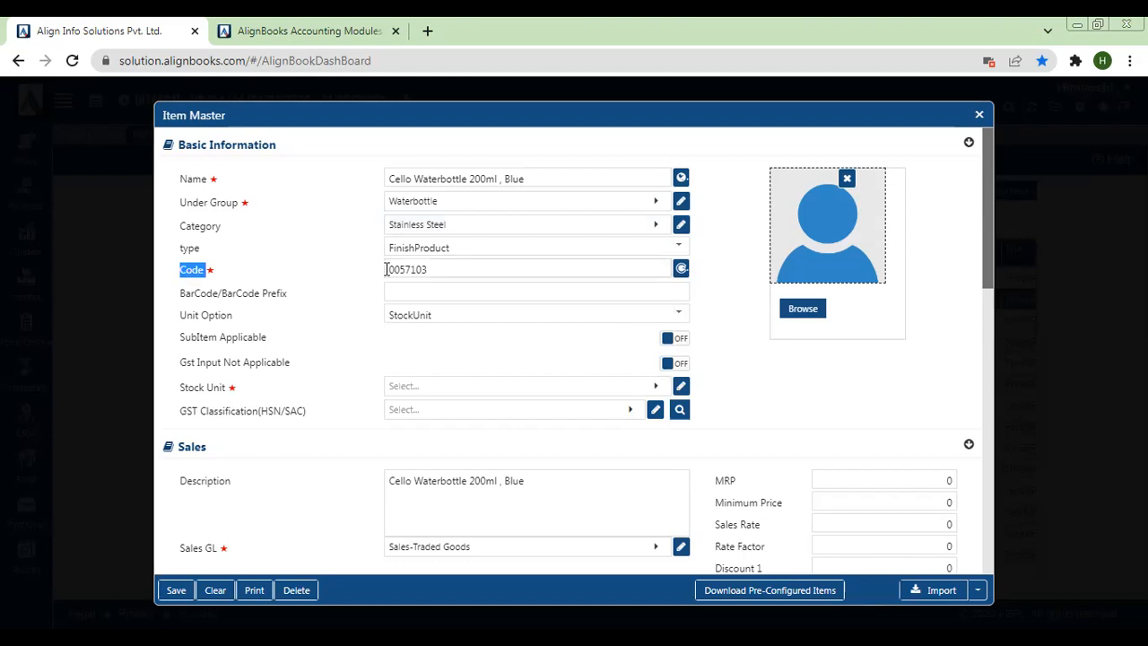
{"action": "left_click", "coordinate": [182, 395]}
{"action": "left_click_drag", "start_coordinate": [182, 395], "coordinate": [240, 395]}
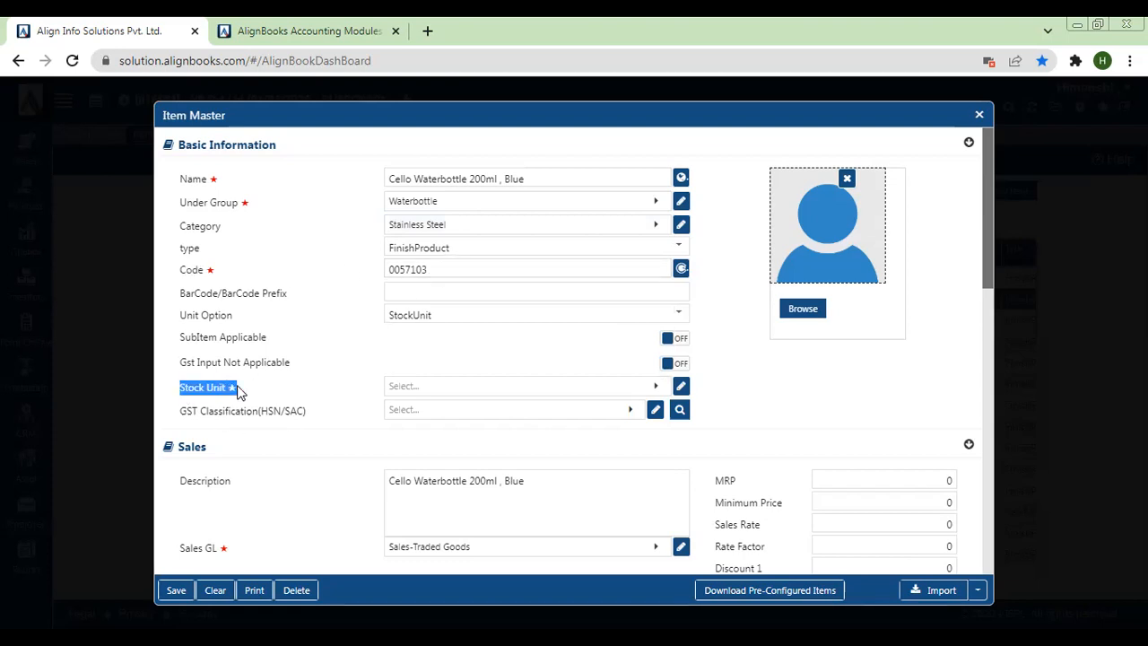
{"action": "left_click", "coordinate": [402, 387]}
{"action": "type", "text": "Nos"}
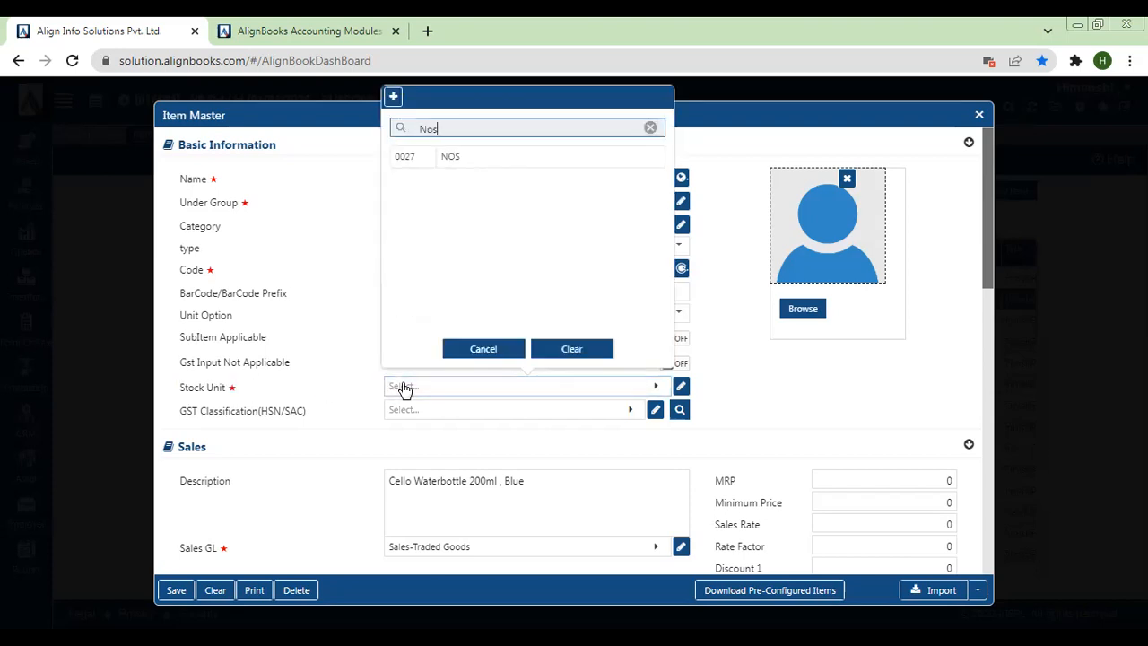
{"action": "key", "text": "Down"}
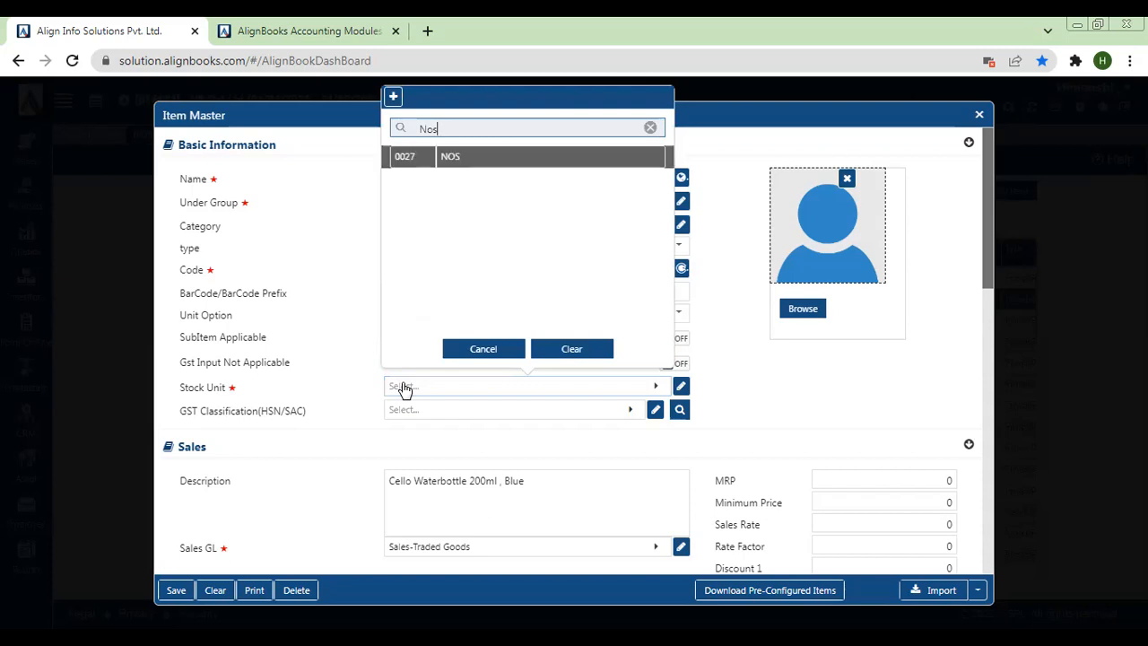
{"action": "key", "text": "Return"}
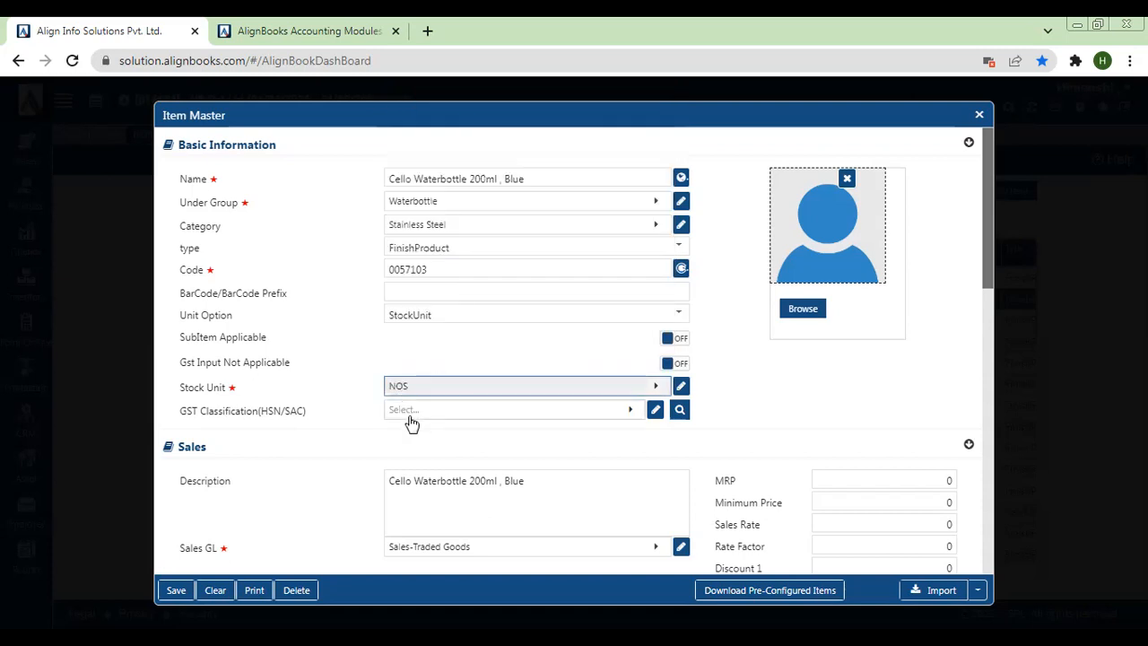
Start a new GST classification for the item and enter 87638 as its HSN/SAC code
{"action": "left_click", "coordinate": [404, 414]}
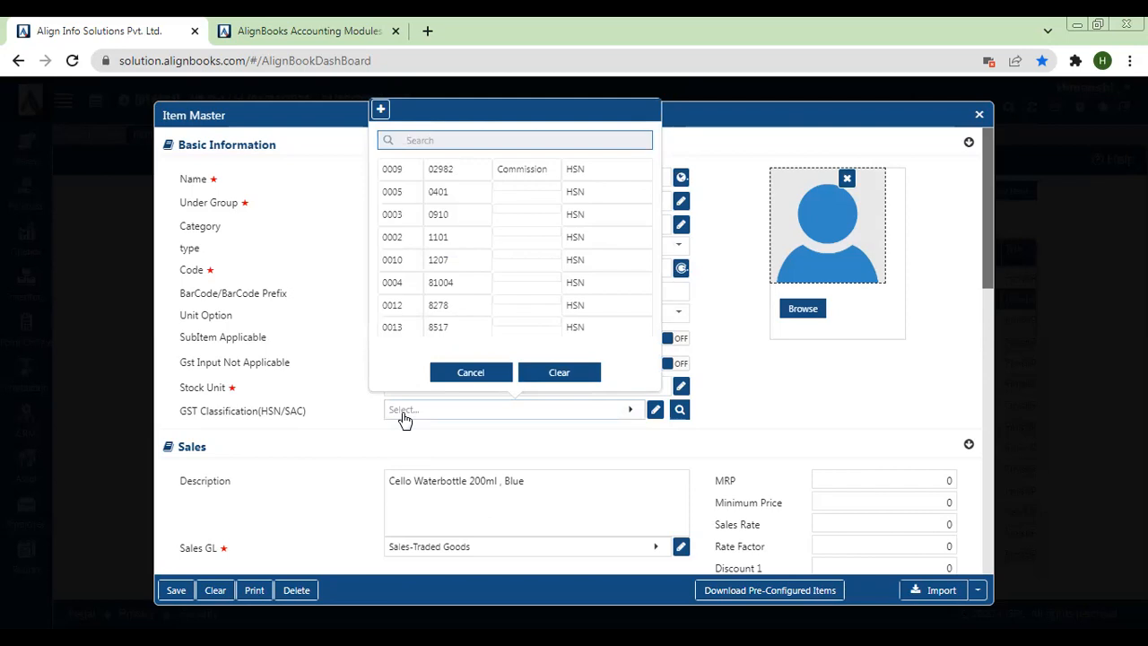
{"action": "left_click", "coordinate": [375, 114]}
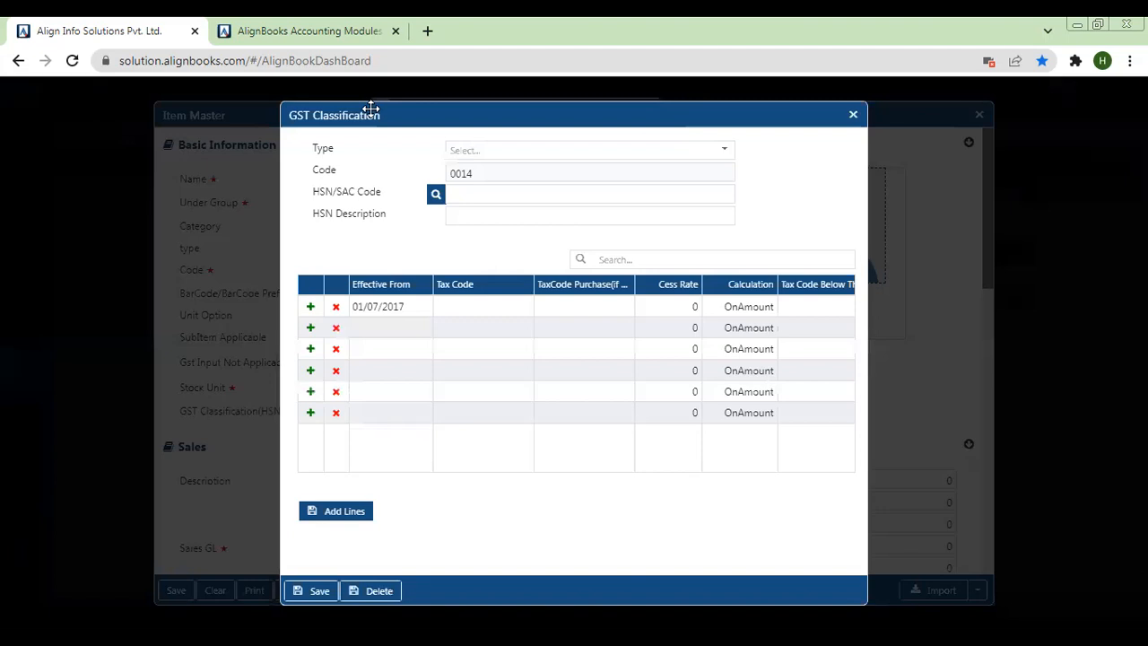
{"action": "left_click", "coordinate": [477, 195]}
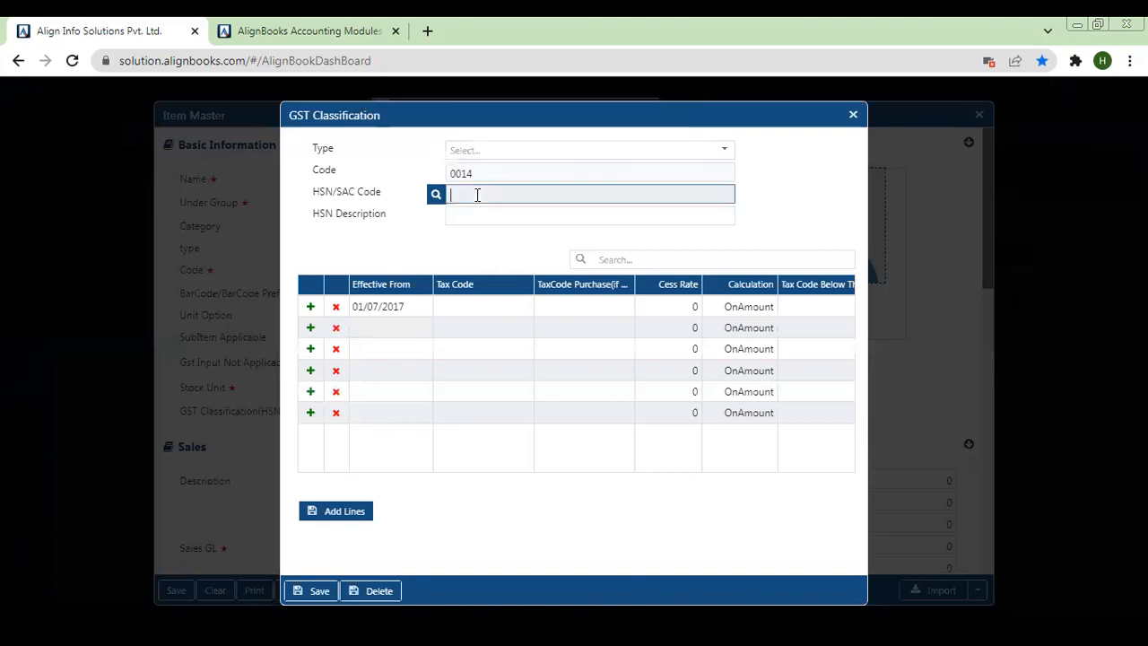
{"action": "type", "text": "87638"}
{"action": "left_click", "coordinate": [469, 305]}
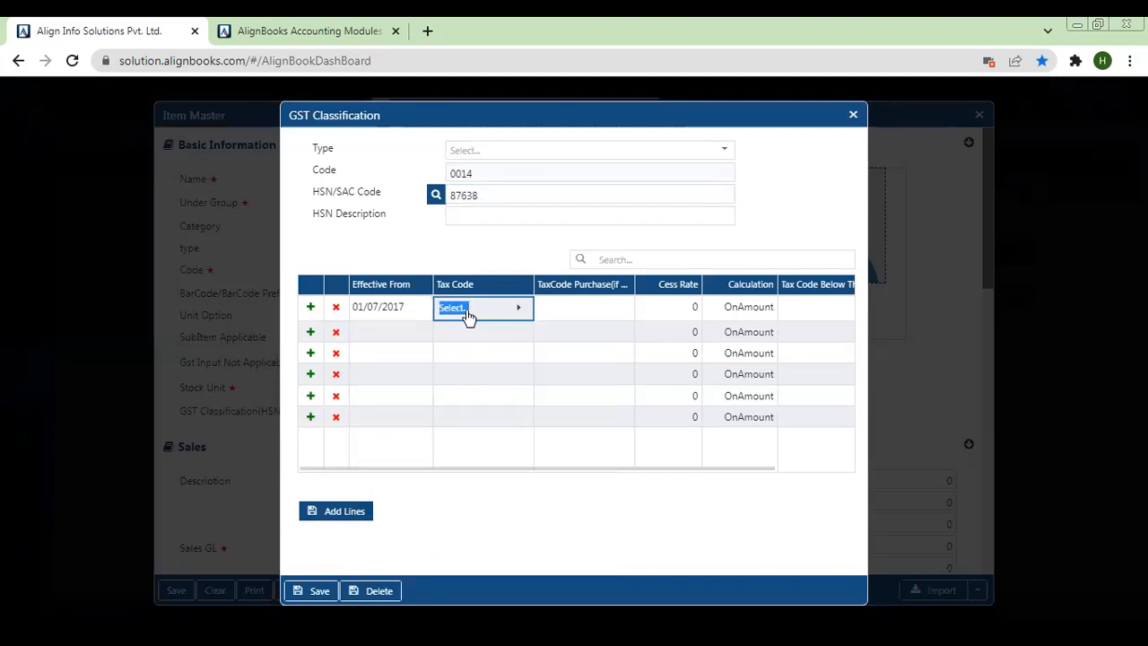
{"action": "left_click", "coordinate": [467, 314]}
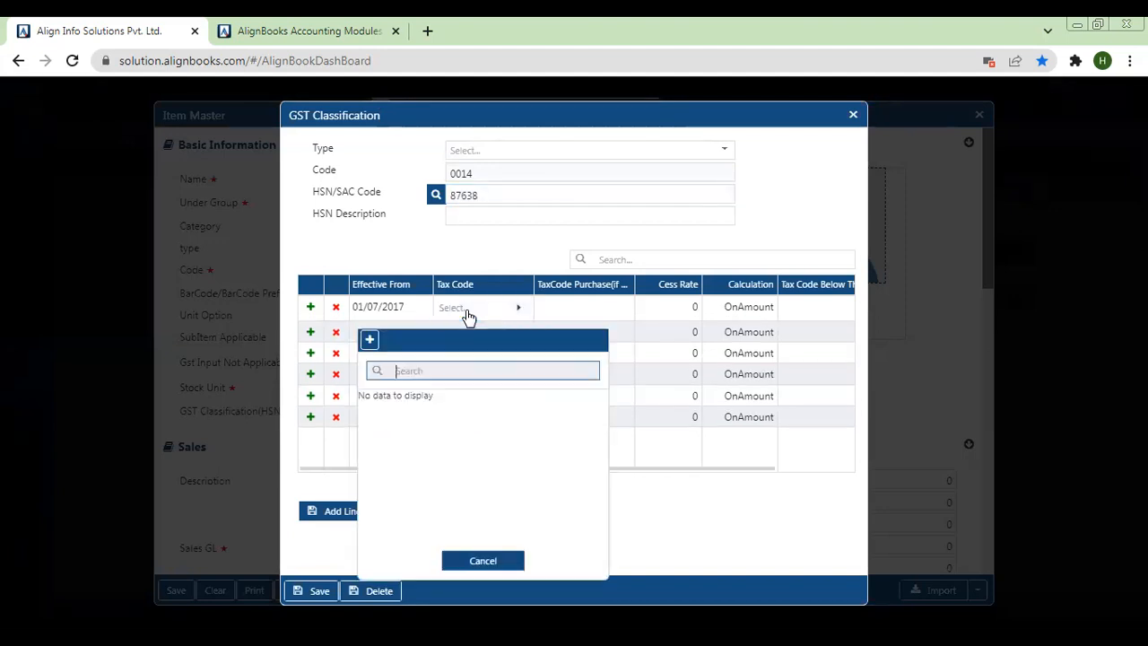
{"action": "left_click", "coordinate": [454, 239]}
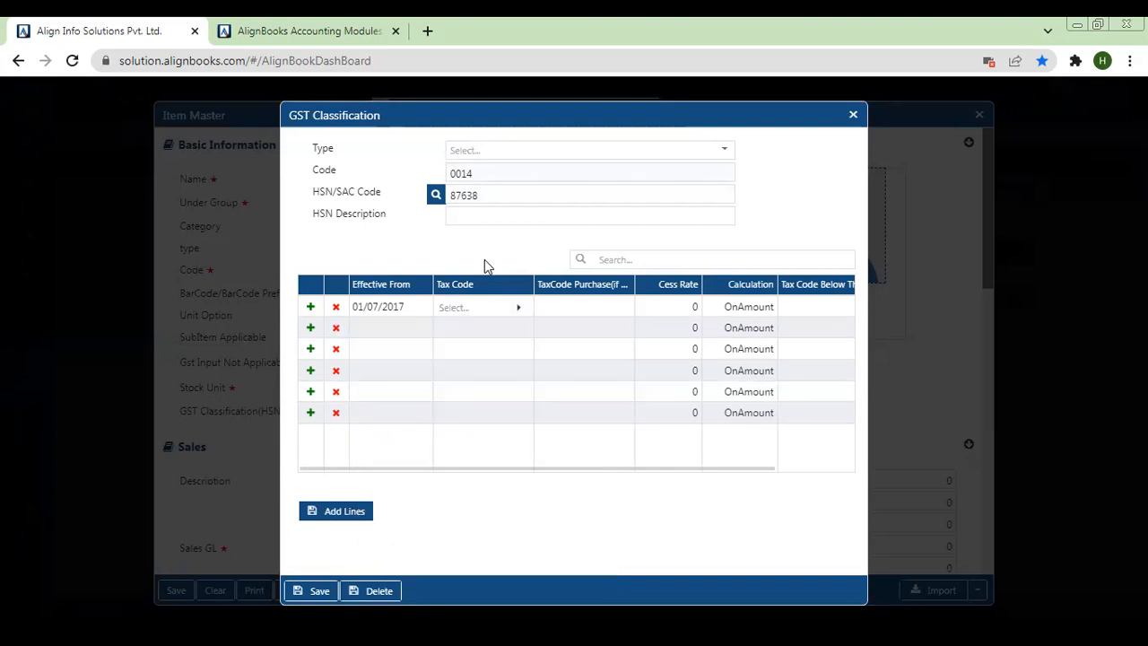
{"action": "left_click", "coordinate": [466, 306]}
{"action": "left_click", "coordinate": [465, 307]}
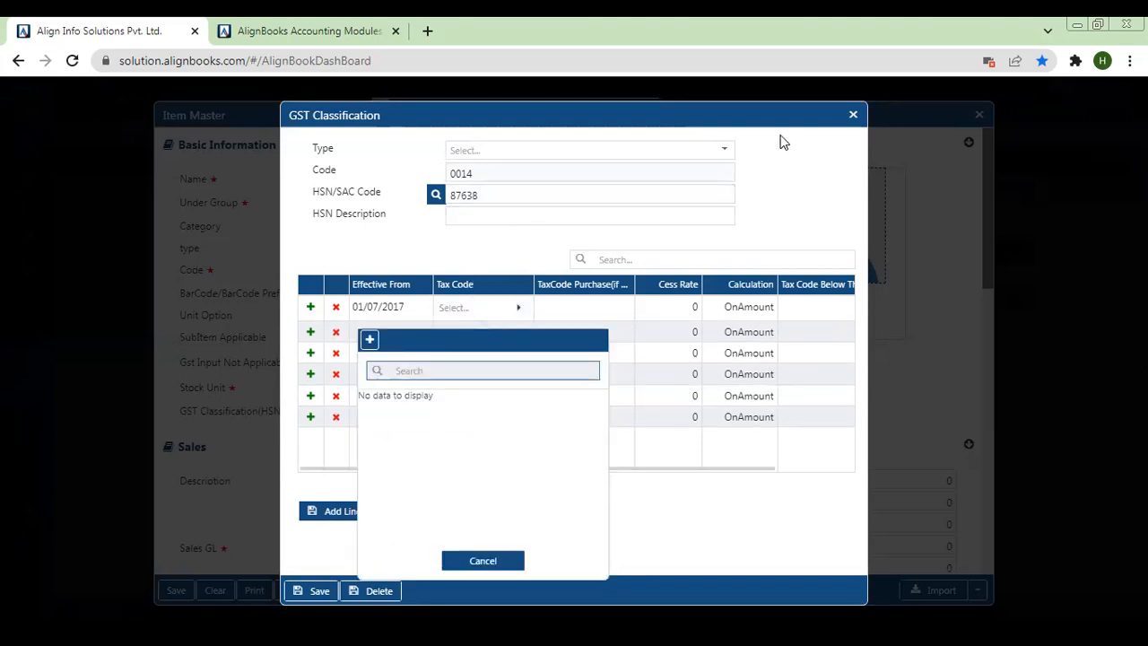
{"action": "left_click", "coordinate": [853, 115]}
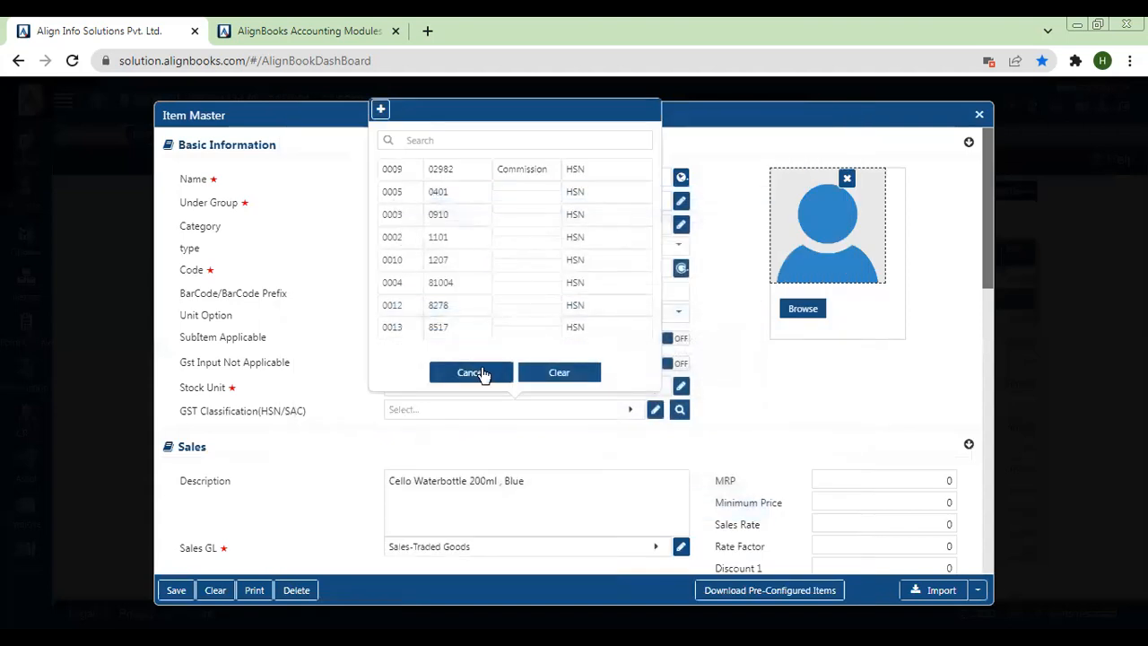
Assign the GST classification with HSN/SAC code 9276 to the item
{"action": "left_click", "coordinate": [383, 111]}
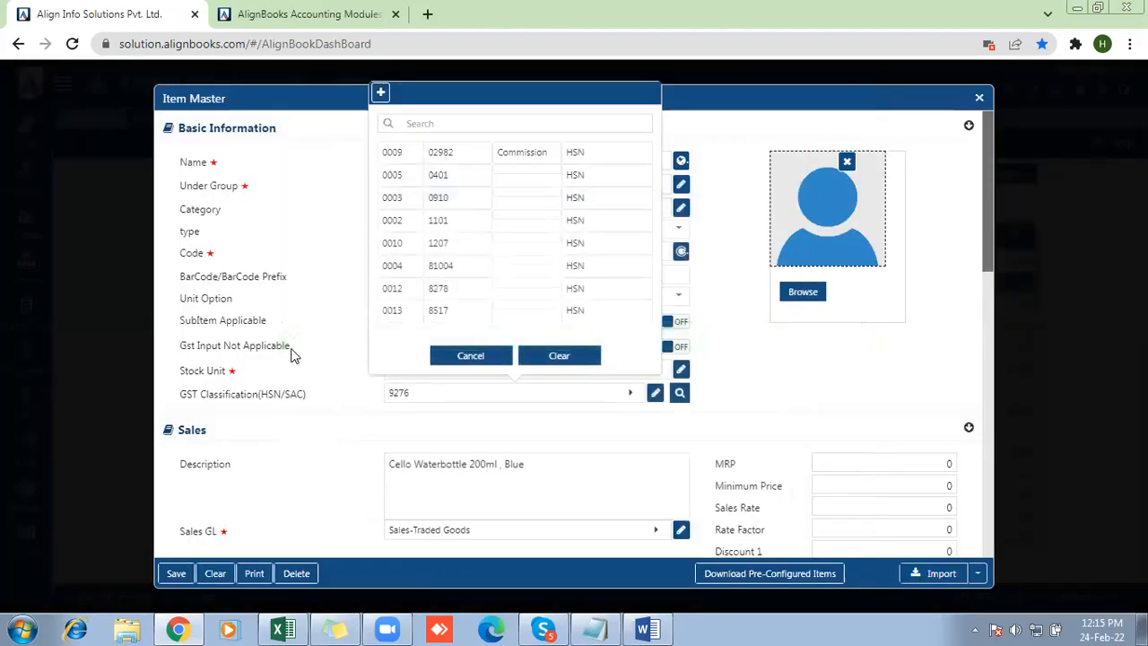
{"action": "left_click", "coordinate": [291, 349]}
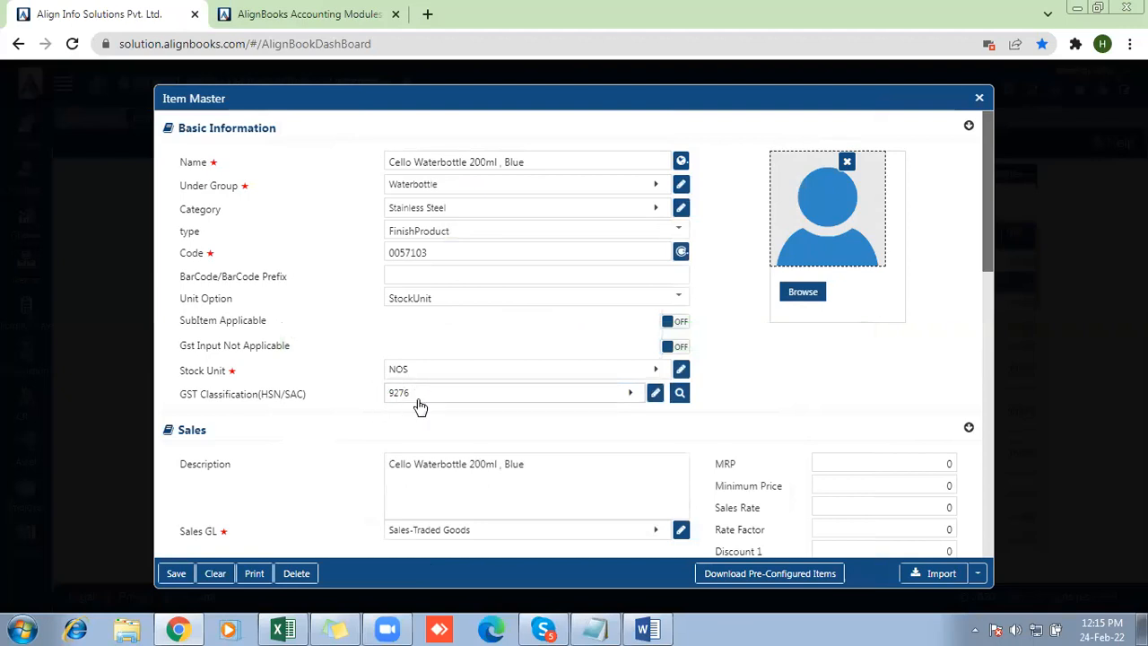
Set the item's sales rate to 200 and its purchase rate to 150
{"action": "left_click_drag", "start_coordinate": [990, 268], "coordinate": [985, 303]}
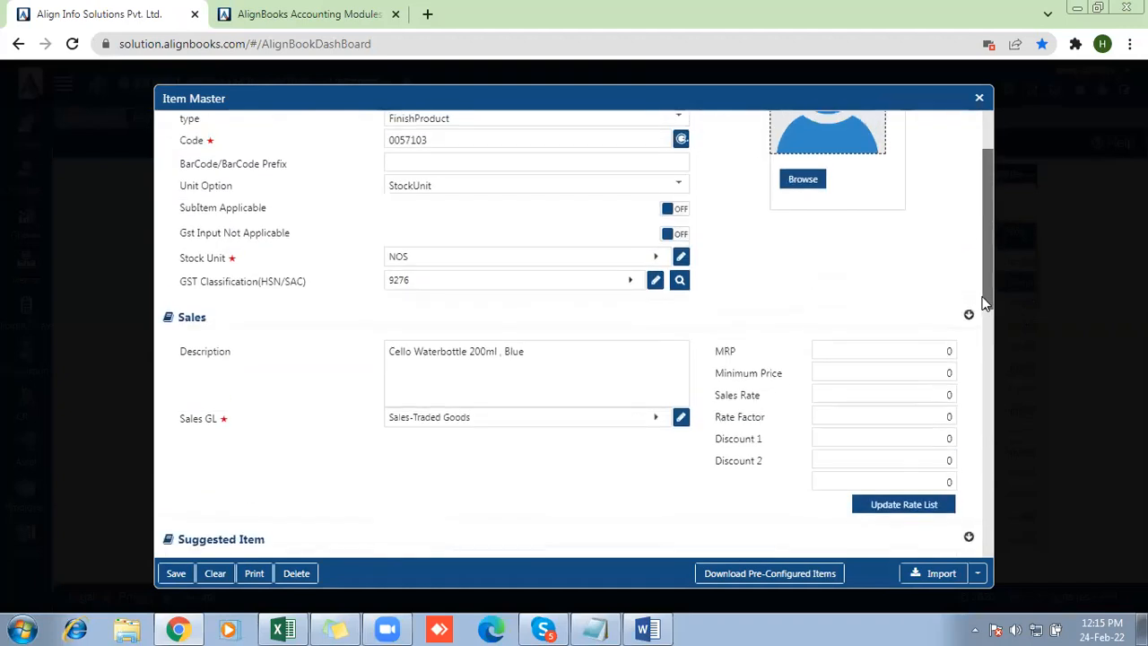
{"action": "left_click", "coordinate": [831, 395]}
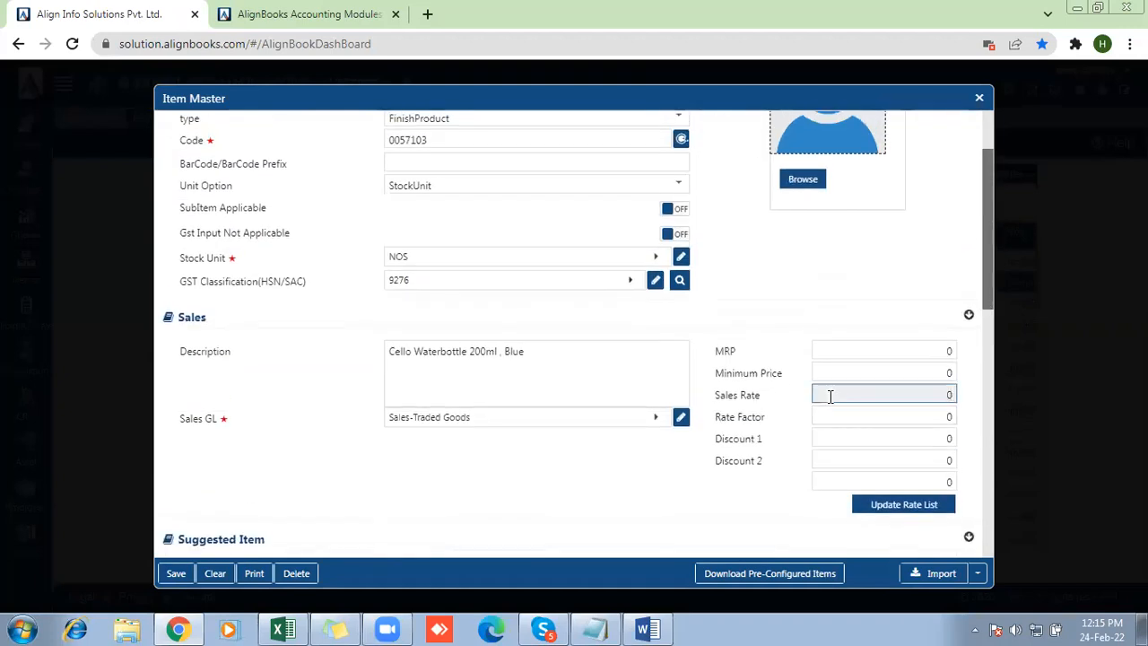
{"action": "type", "text": "200"}
{"action": "left_click_drag", "start_coordinate": [991, 282], "coordinate": [982, 428]}
{"action": "left_click", "coordinate": [922, 387]}
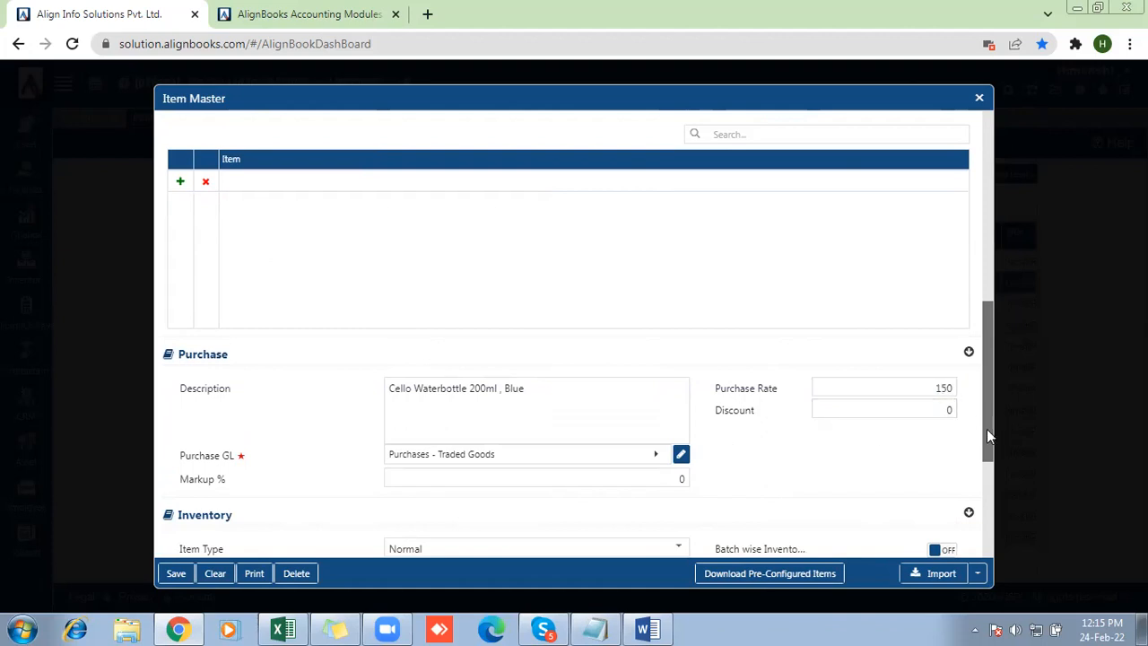
{"action": "left_click_drag", "start_coordinate": [988, 417], "coordinate": [979, 215]}
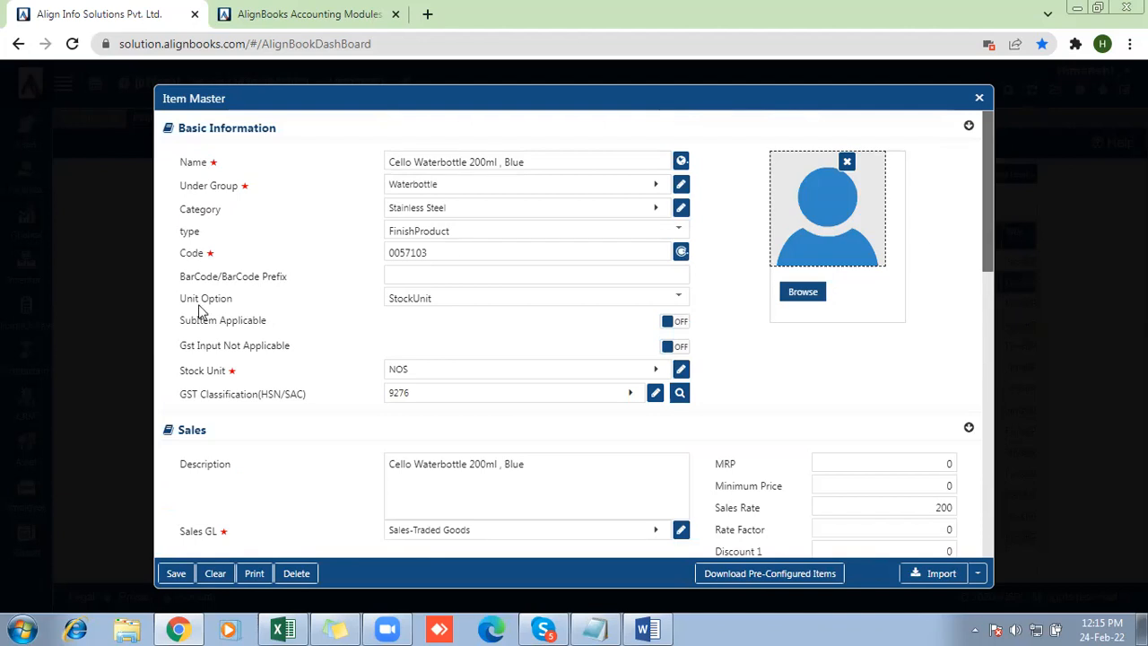
{"action": "left_click_drag", "start_coordinate": [174, 279], "coordinate": [289, 289]}
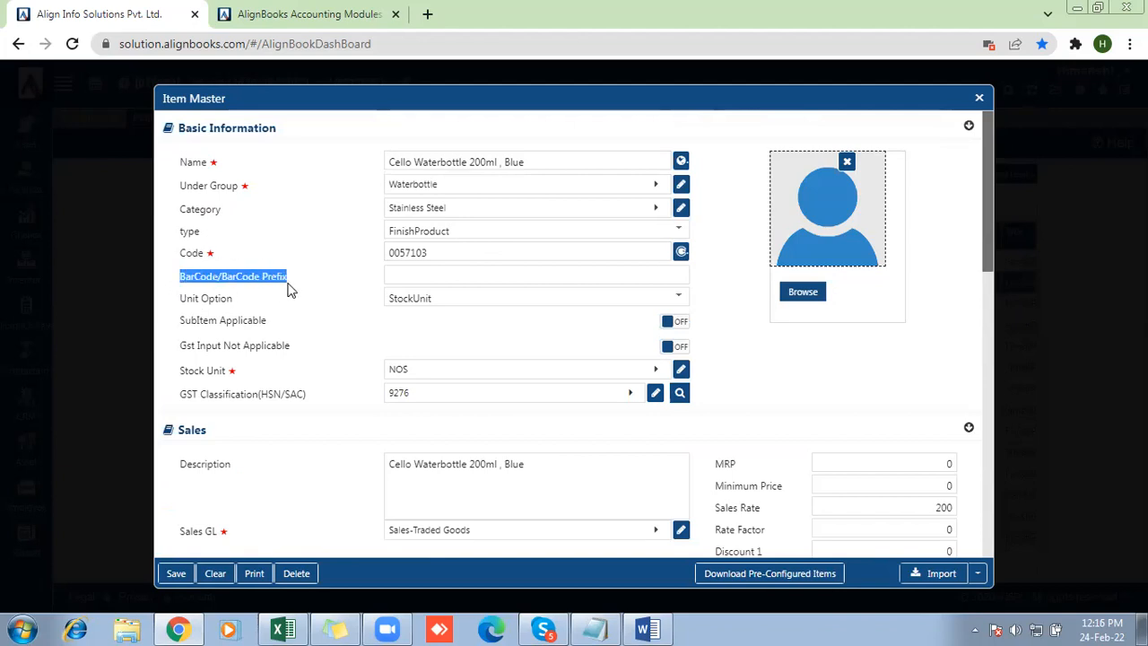
{"action": "left_click", "coordinate": [419, 280]}
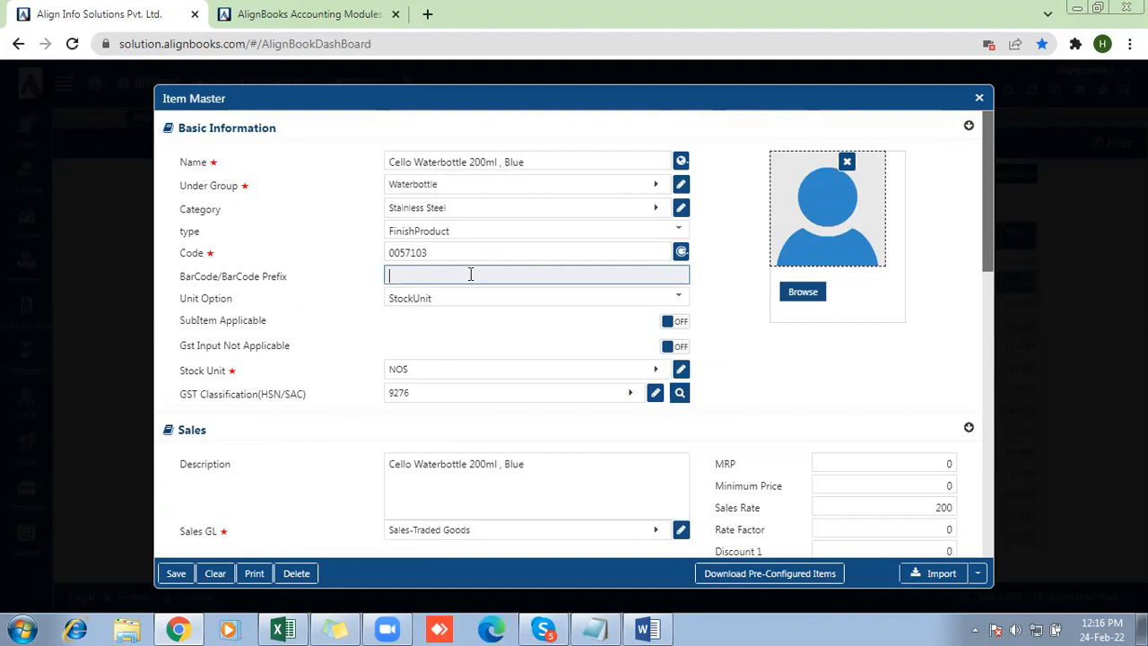
{"action": "type", "text": "98765432123456"}
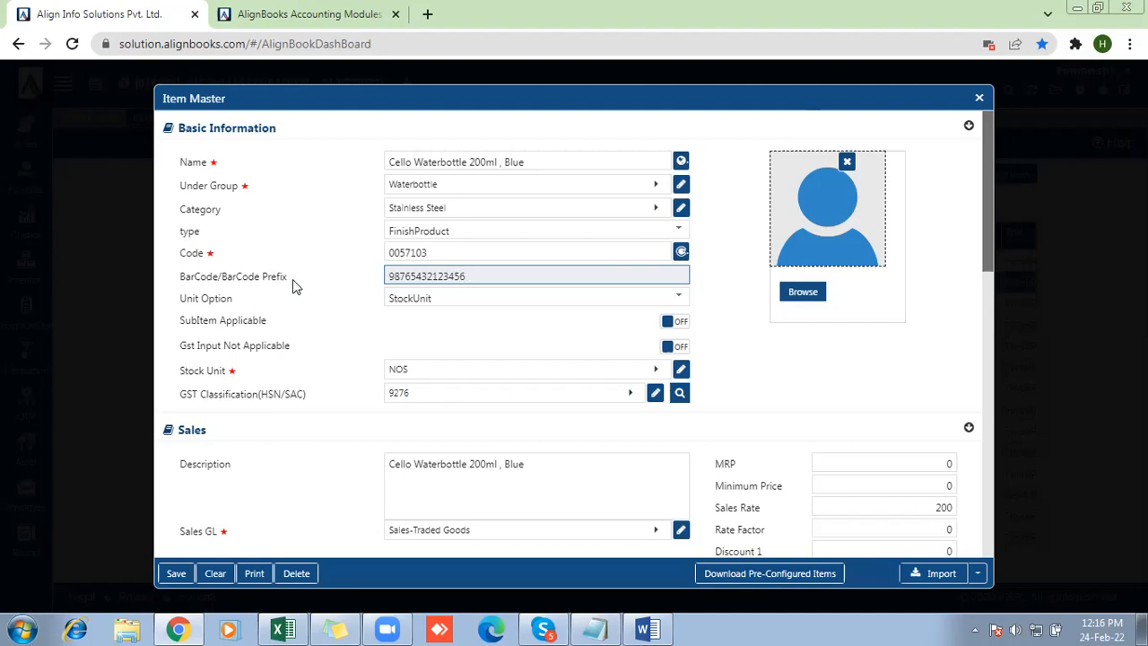
{"action": "left_click_drag", "start_coordinate": [479, 278], "coordinate": [383, 282]}
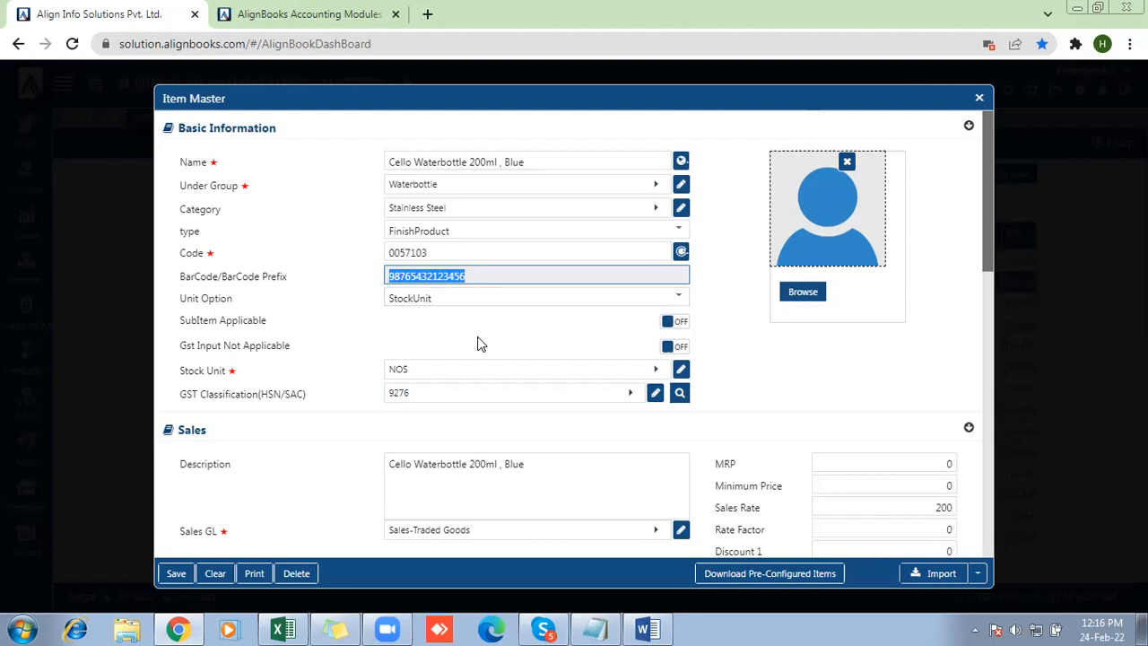
Select StockUnit as the item's unit option
{"action": "left_click", "coordinate": [430, 300]}
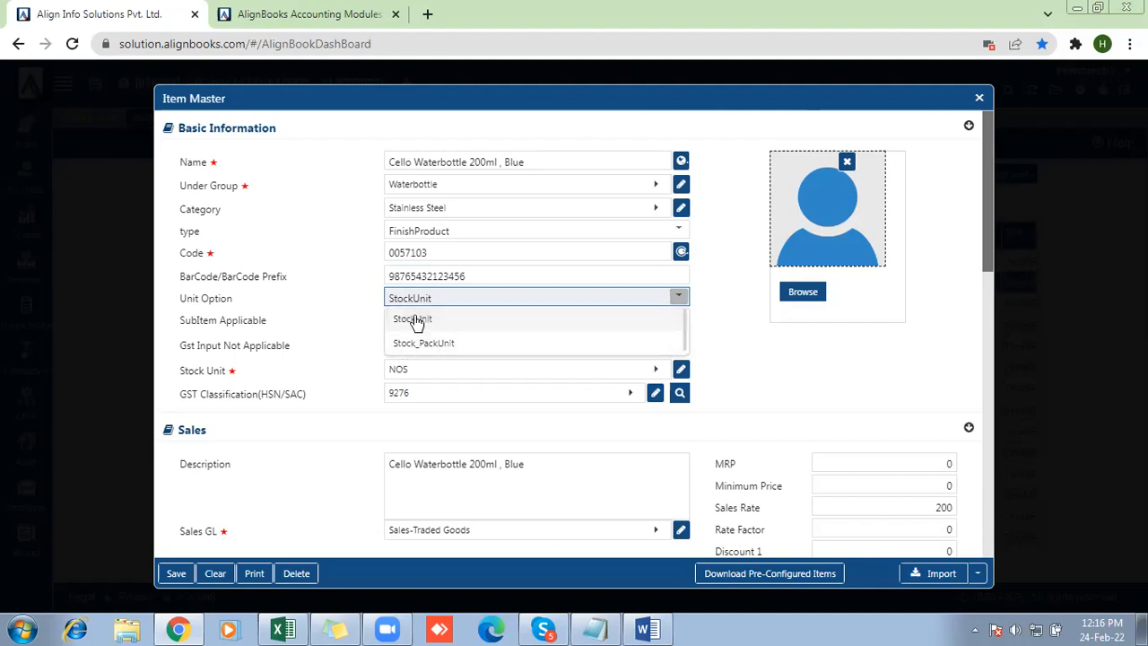
{"action": "left_click", "coordinate": [416, 323]}
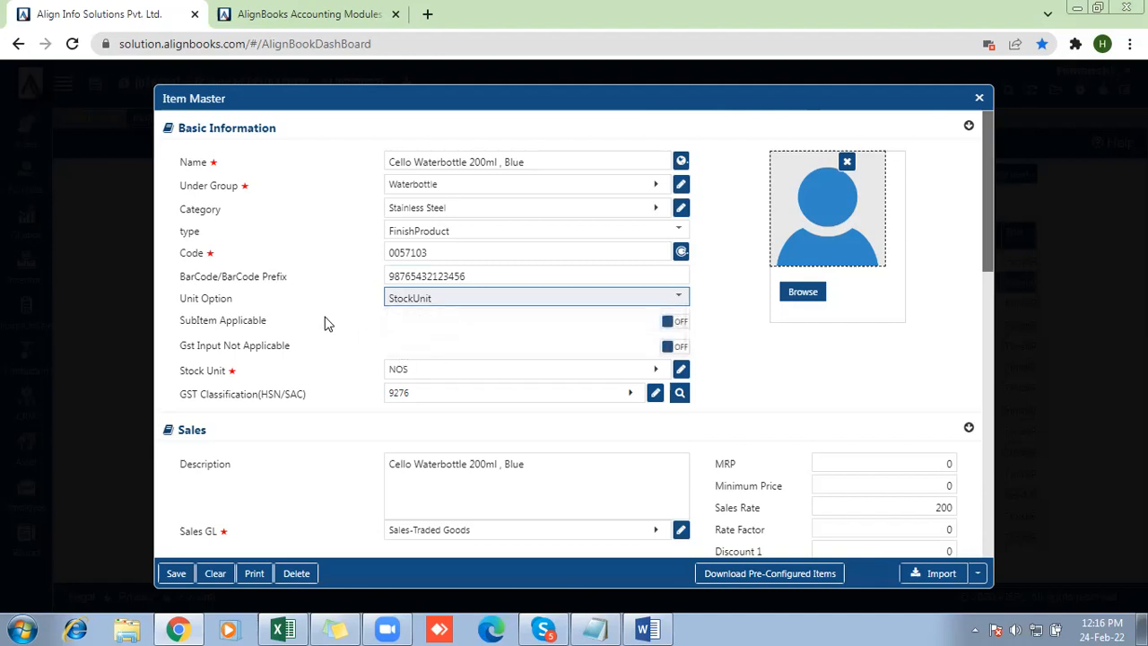
{"action": "left_click", "coordinate": [427, 339]}
{"action": "left_click_drag", "start_coordinate": [180, 323], "coordinate": [279, 329]}
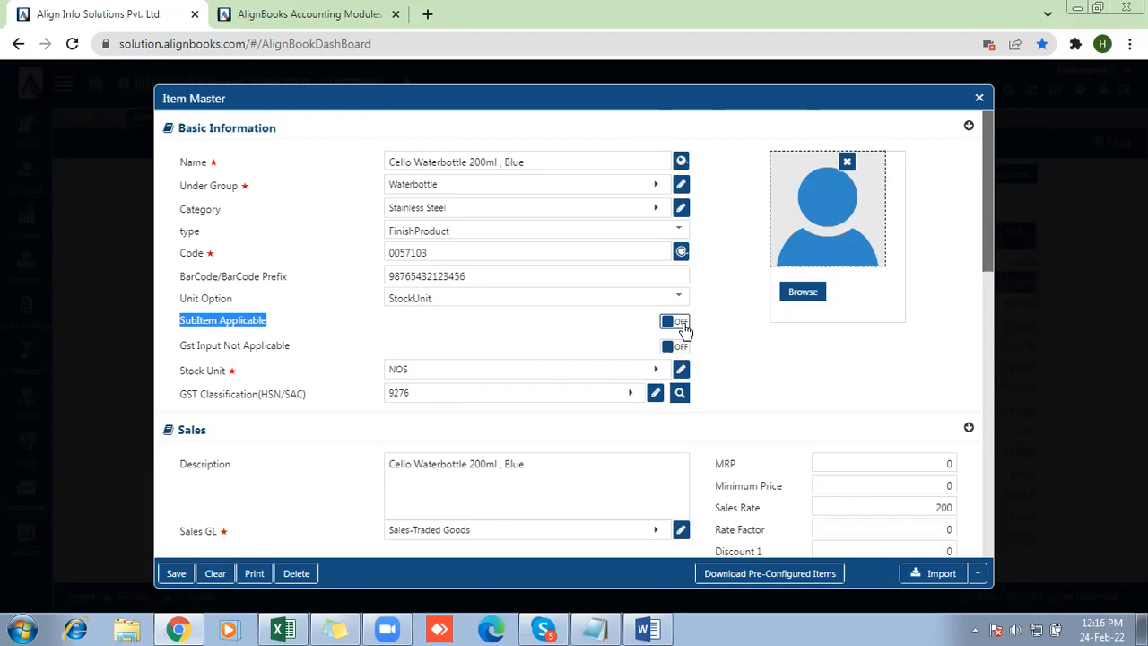
{"action": "left_click_drag", "start_coordinate": [180, 346], "coordinate": [301, 363]}
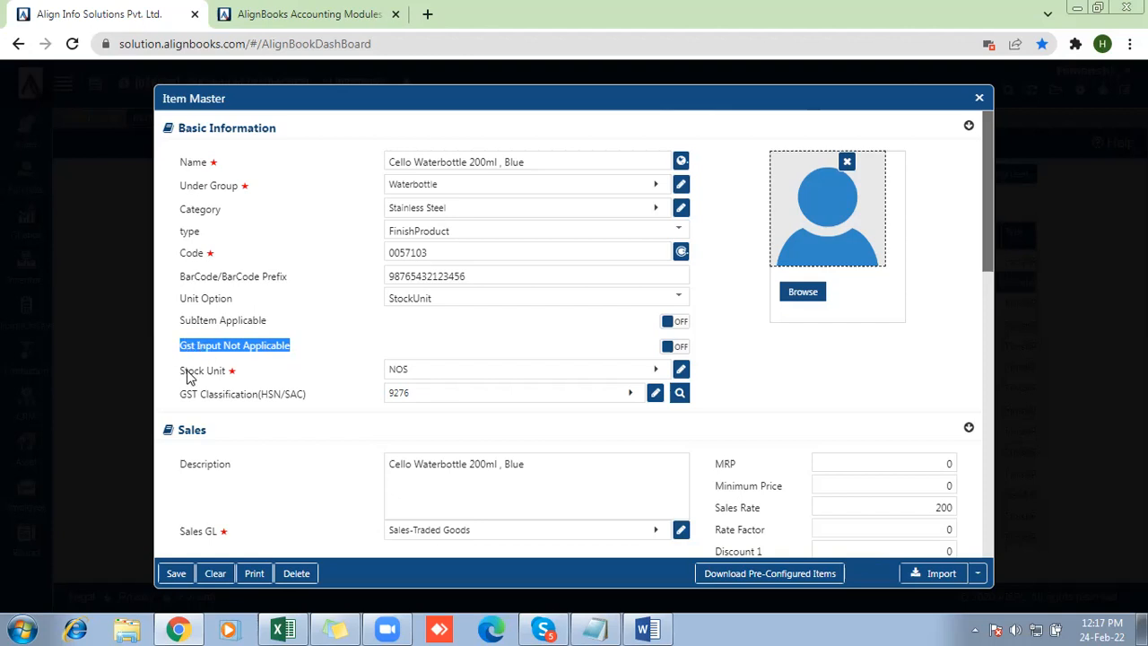
{"action": "left_click_drag", "start_coordinate": [177, 381], "coordinate": [203, 377]}
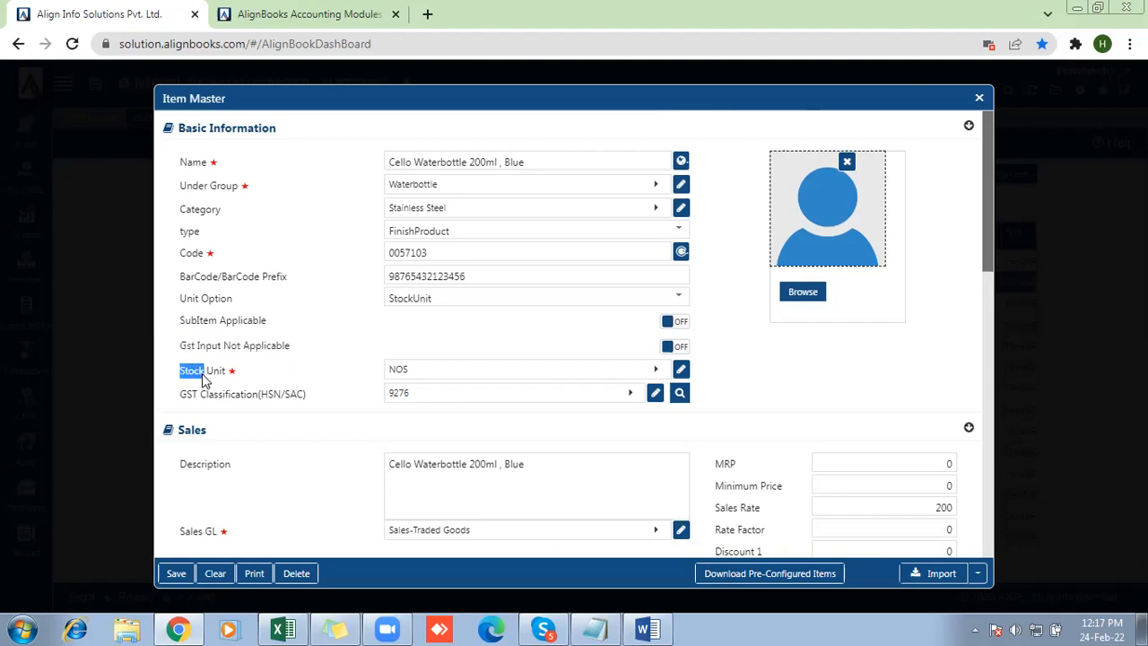
{"action": "left_click", "coordinate": [464, 584]}
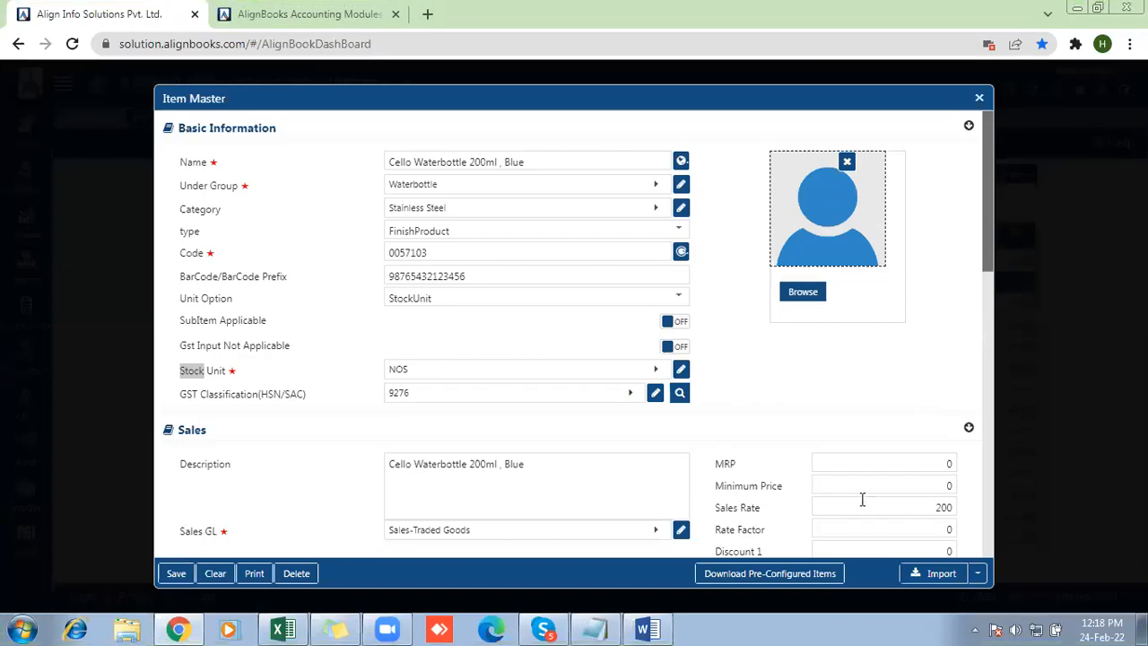
Set the item's MRP to 260 in the sales details
{"action": "left_click", "coordinate": [862, 461]}
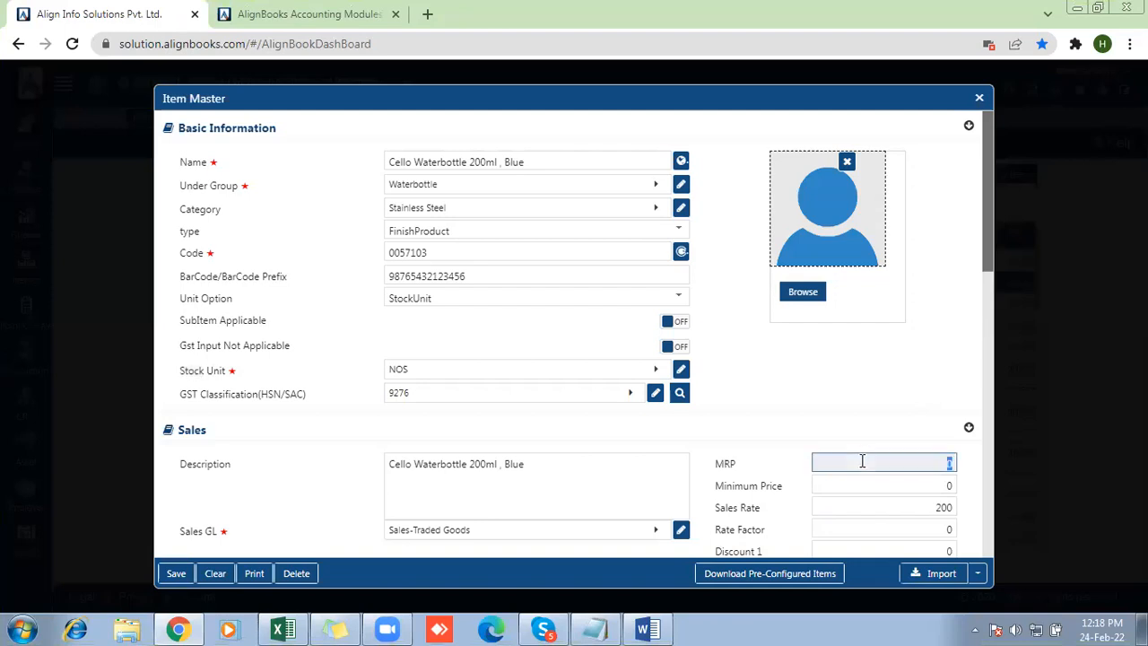
{"action": "key", "text": "BackSpace"}
{"action": "type", "text": "3"}
{"action": "type", "text": "6"}
{"action": "type", "text": "0"}
Set the item's minimum price to 160 in the sales details
{"action": "left_click", "coordinate": [833, 485]}
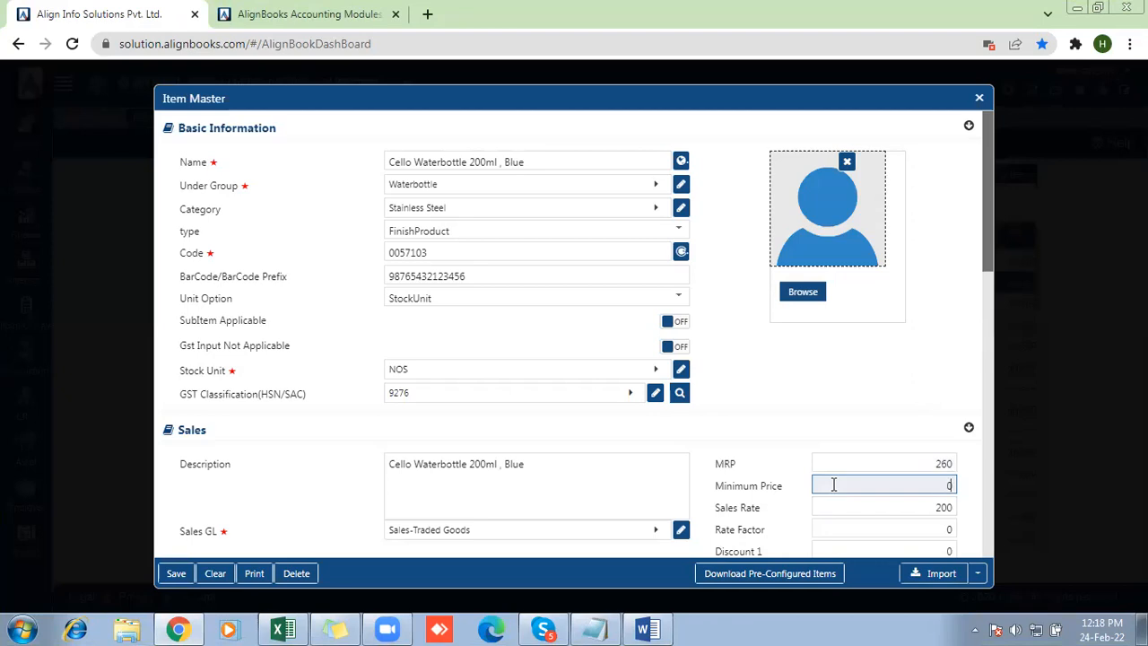
{"action": "type", "text": "0"}
{"action": "key", "text": "Left"}
{"action": "key", "text": "BackSpace"}
{"action": "type", "text": "6"}
Review the item's rate factor, suggested item, purchase and inventory sections, including the available item type options
{"action": "left_click_drag", "start_coordinate": [985, 250], "coordinate": [986, 353]}
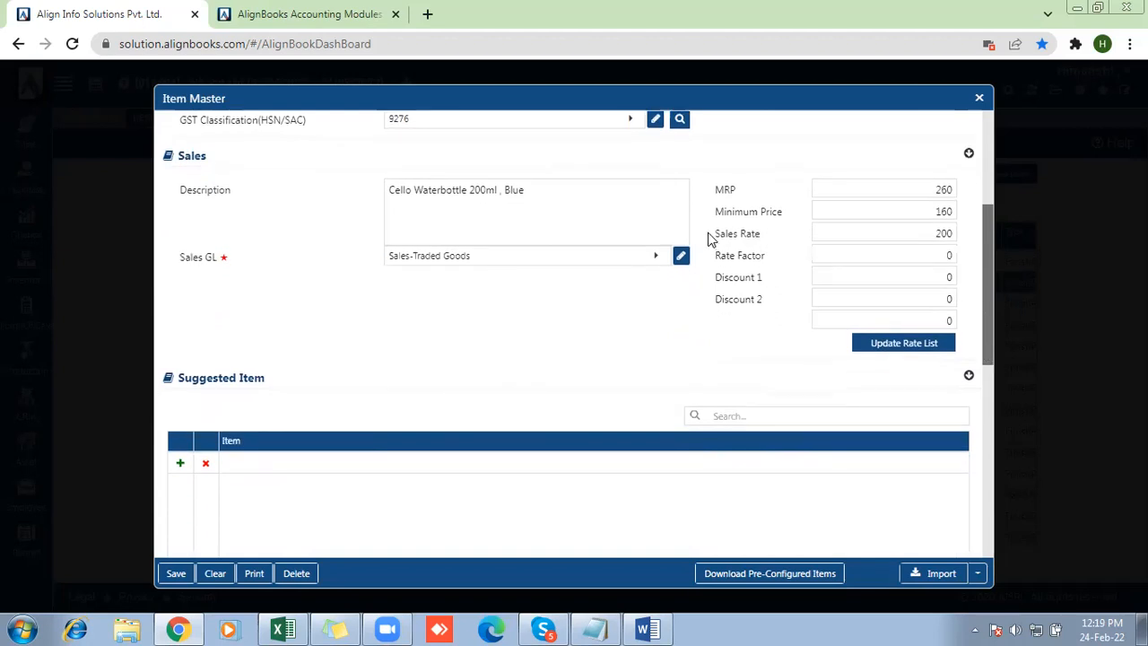
{"action": "double_click", "coordinate": [723, 255]}
{"action": "left_click_drag", "start_coordinate": [758, 258], "coordinate": [790, 258]}
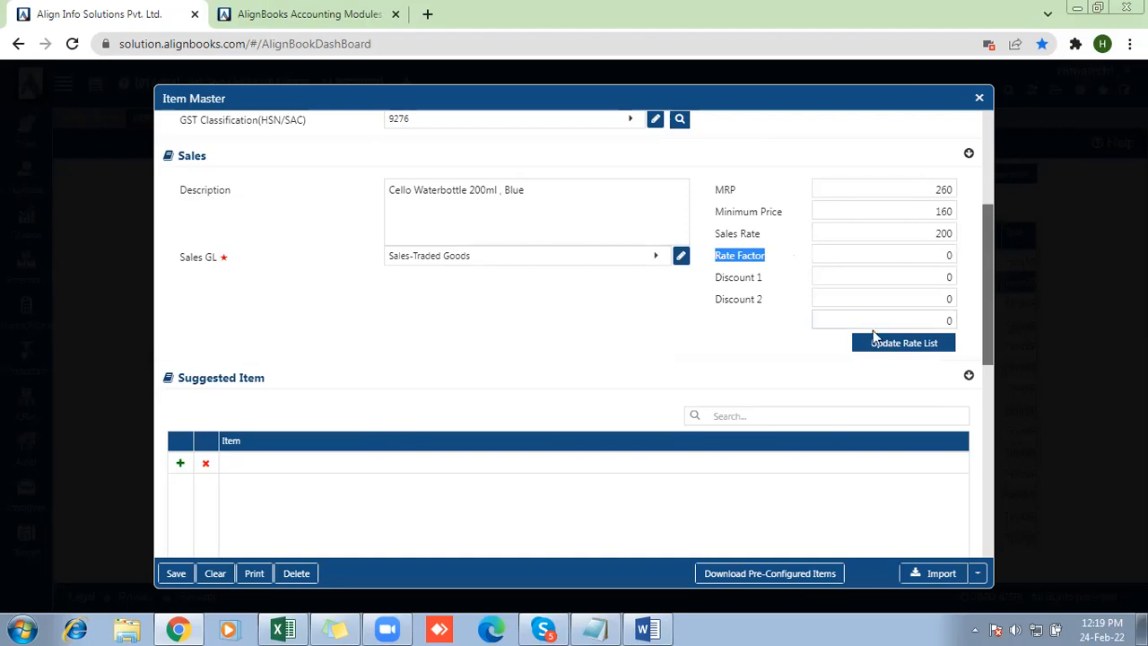
{"action": "left_click_drag", "start_coordinate": [987, 346], "coordinate": [982, 422]}
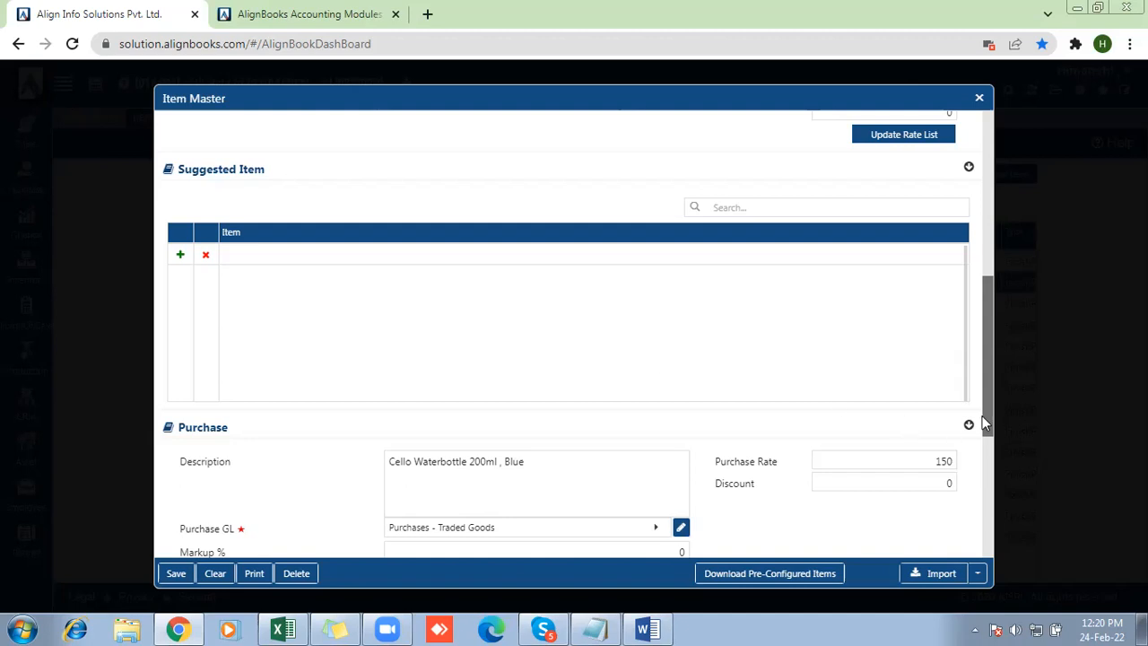
{"action": "left_click_drag", "start_coordinate": [991, 421], "coordinate": [985, 513]}
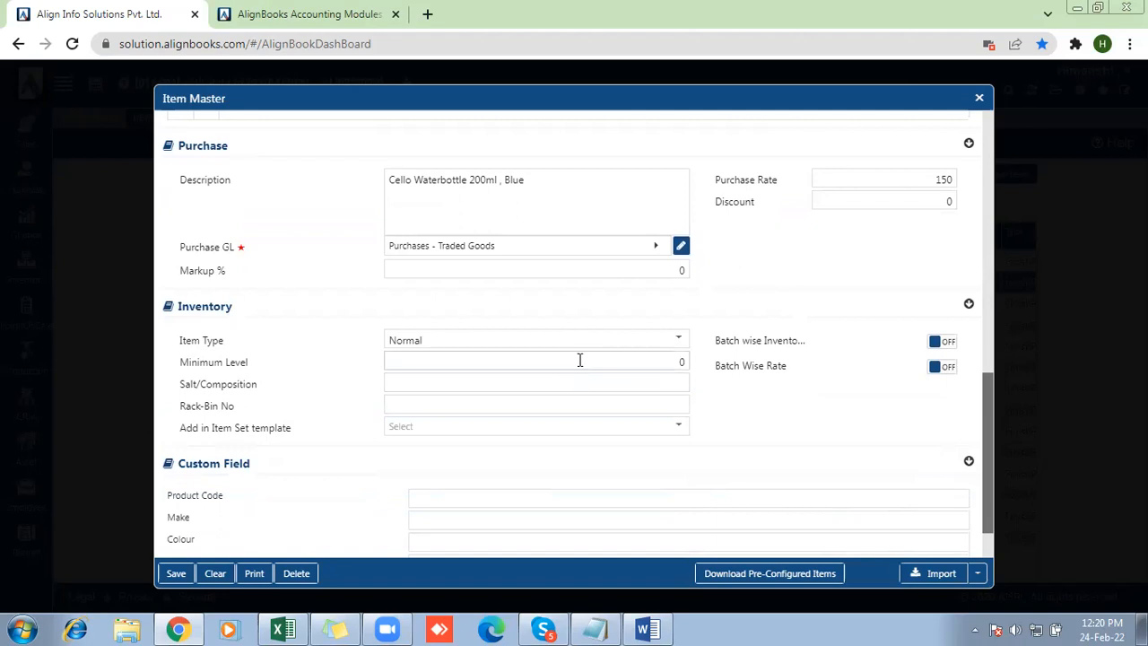
{"action": "left_click", "coordinate": [451, 344]}
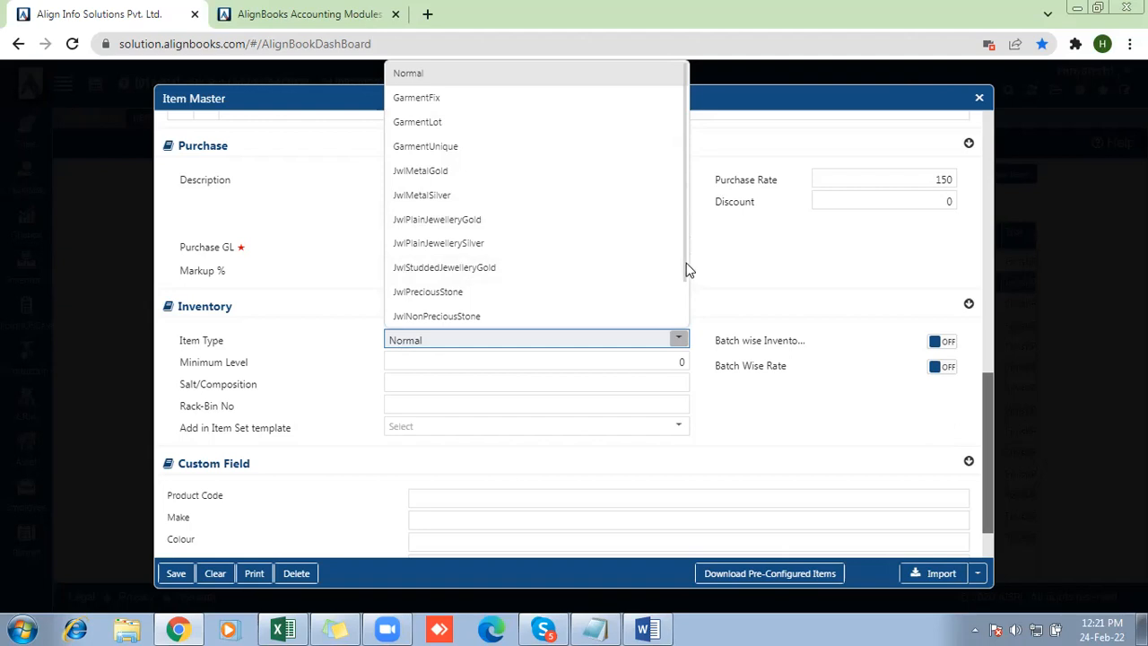
{"action": "left_click_drag", "start_coordinate": [682, 259], "coordinate": [681, 316]}
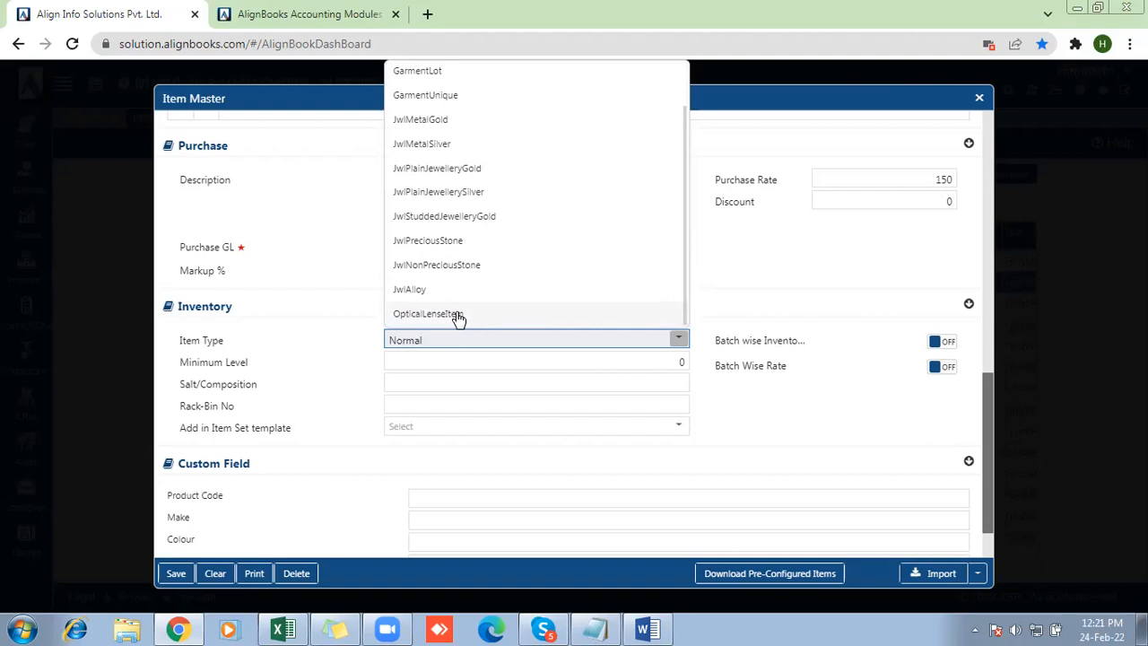
{"action": "left_click", "coordinate": [725, 294]}
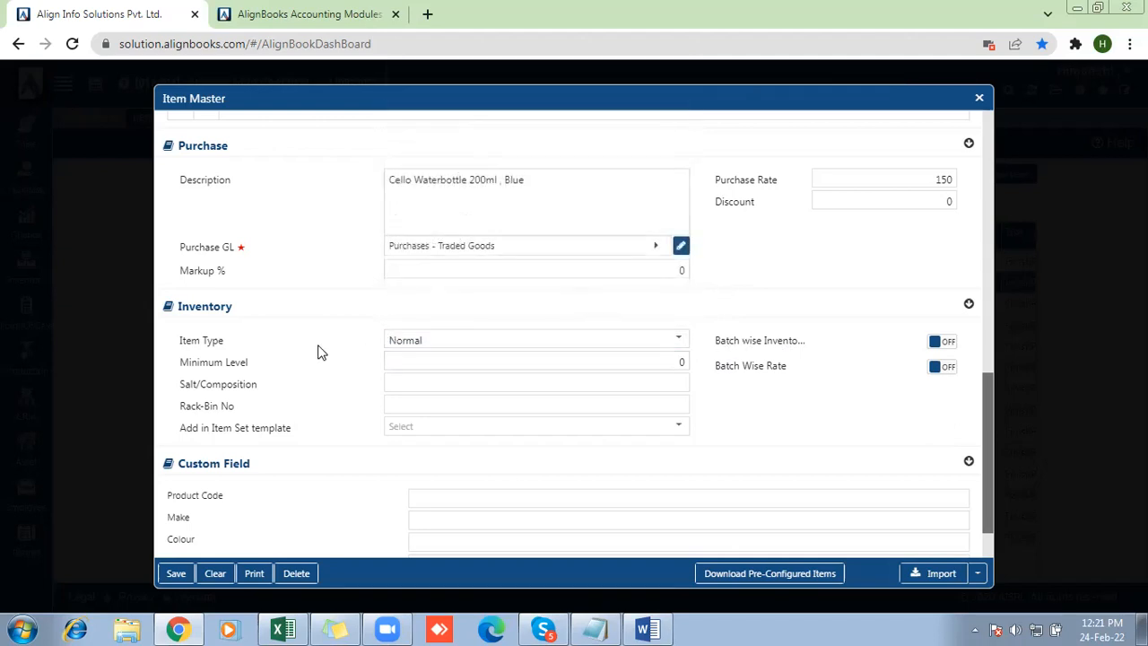
Set the item's minimum level to 10 in the inventory details
{"action": "left_click_drag", "start_coordinate": [166, 362], "coordinate": [261, 369]}
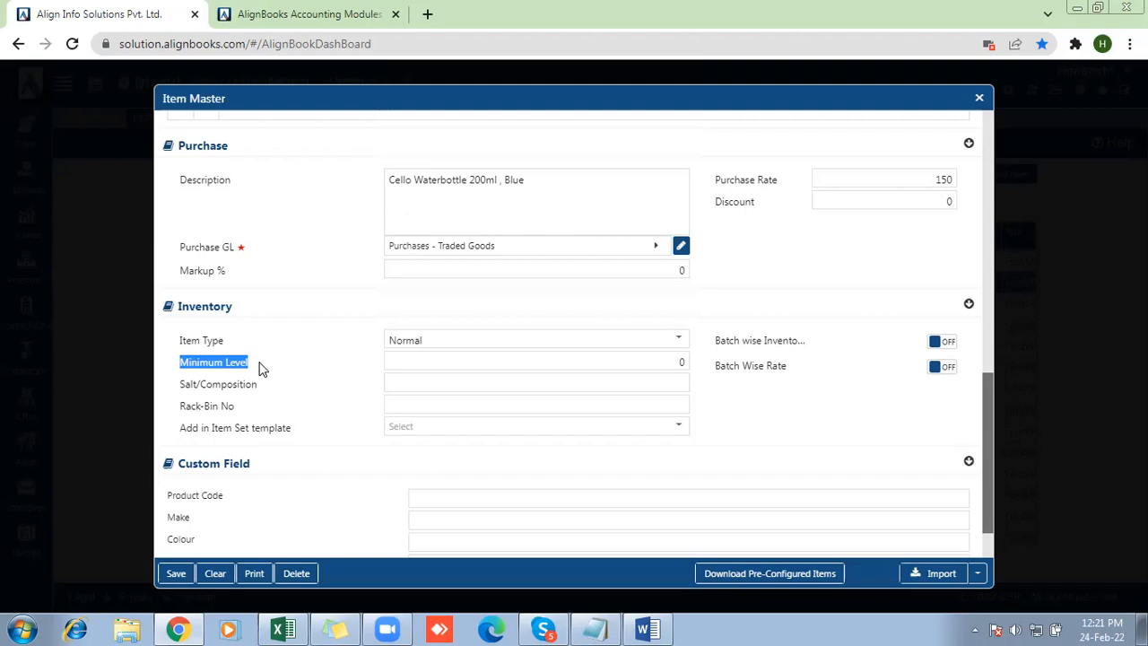
{"action": "left_click", "coordinate": [436, 366]}
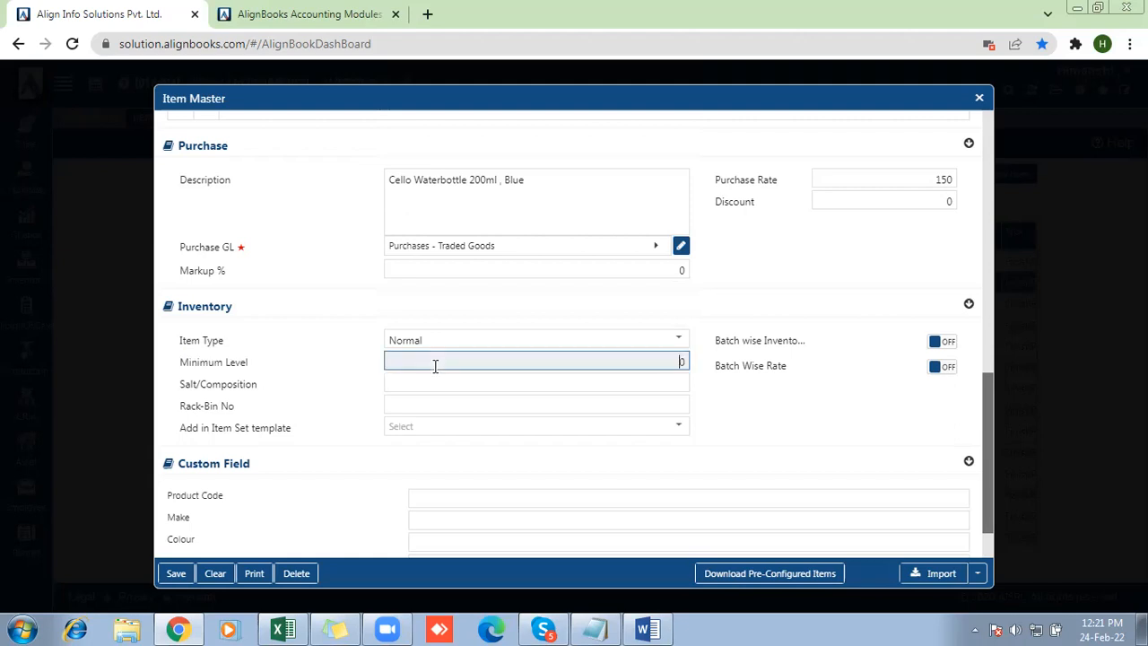
{"action": "type", "text": "1"}
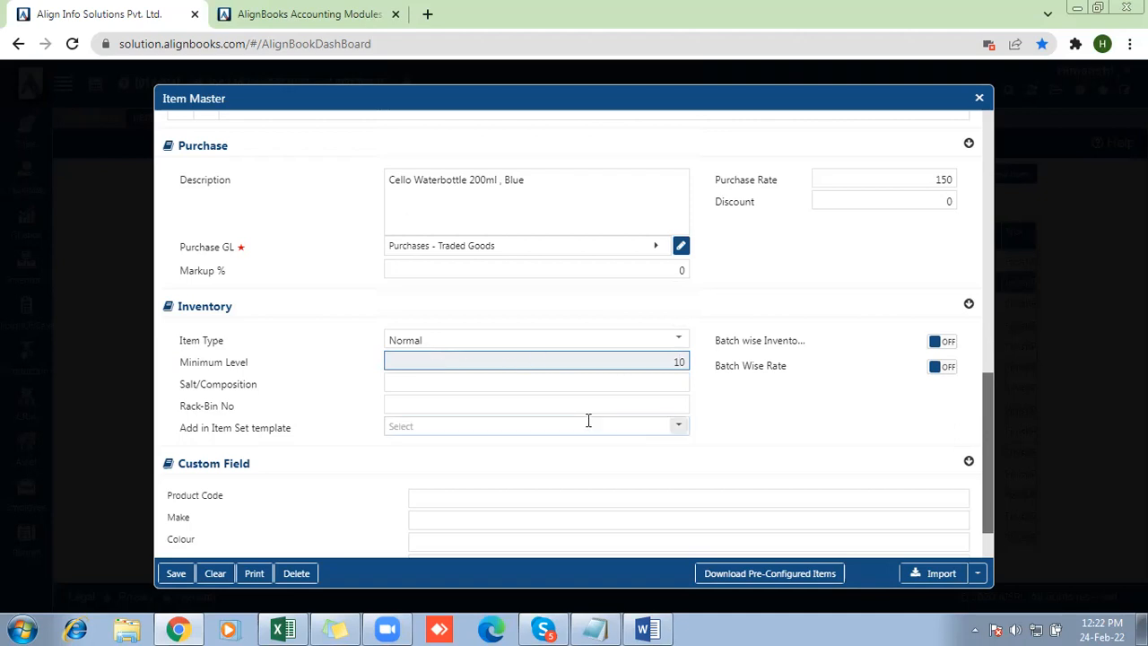
{"action": "left_click_drag", "start_coordinate": [715, 344], "coordinate": [807, 380]}
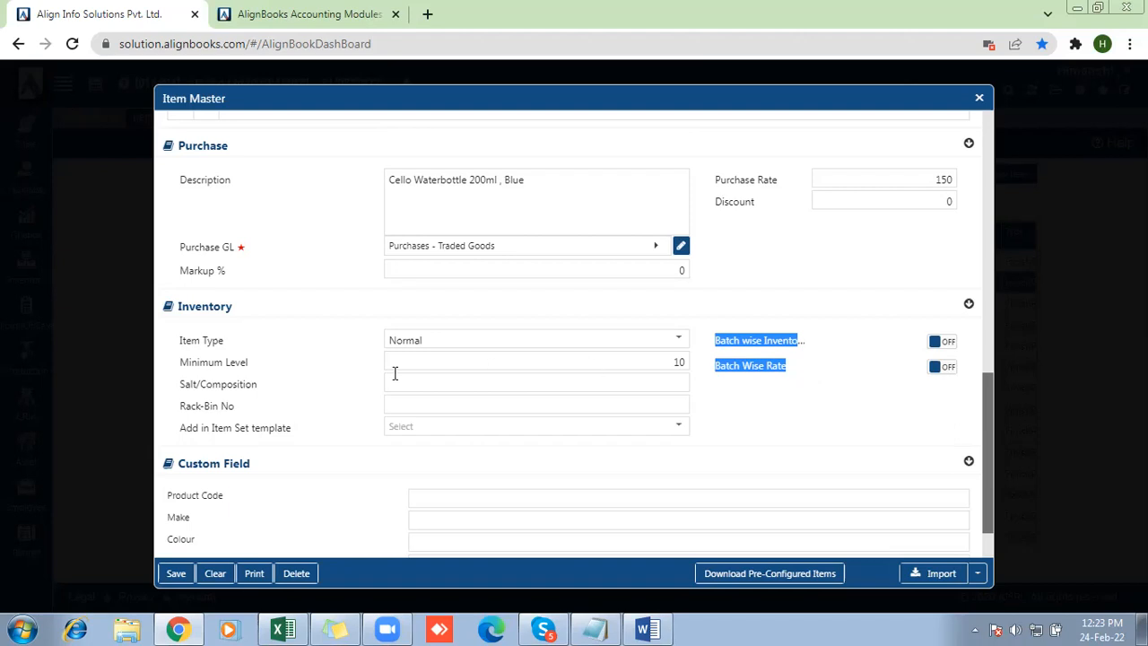
{"action": "left_click_drag", "start_coordinate": [173, 387], "coordinate": [259, 396]}
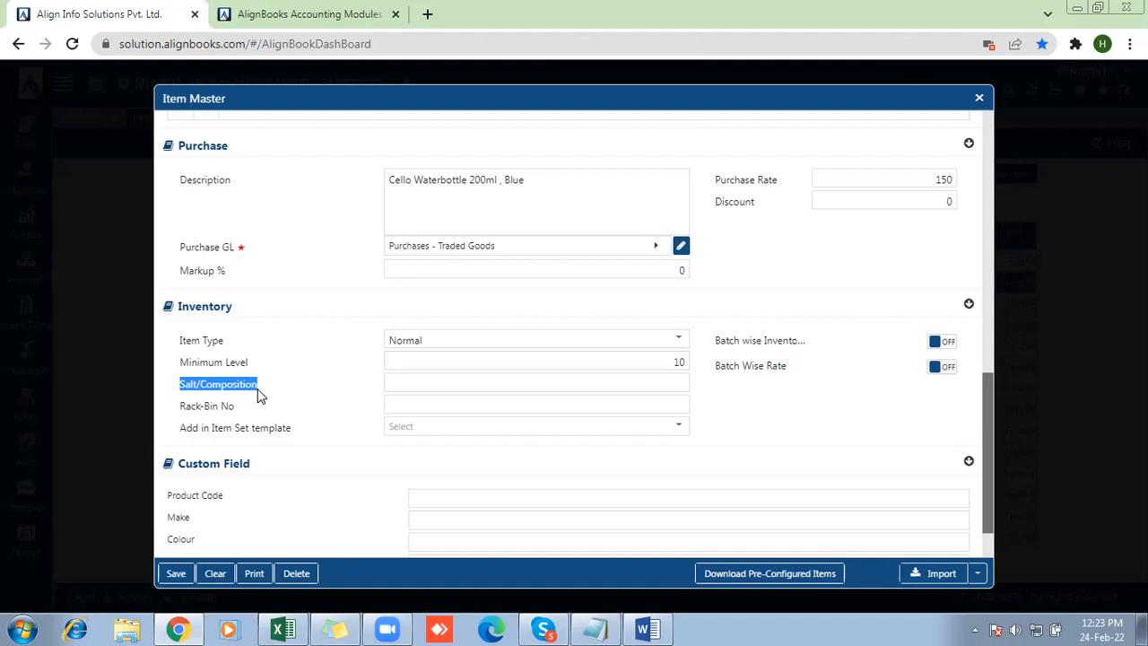
{"action": "left_click_drag", "start_coordinate": [179, 411], "coordinate": [249, 410]}
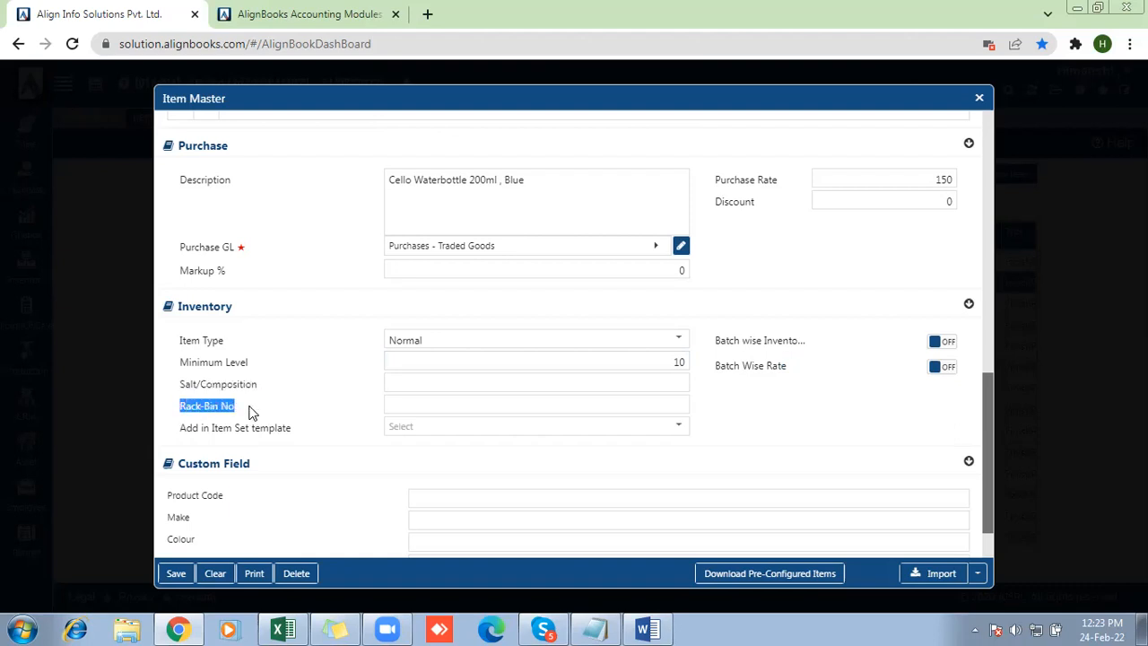
{"action": "left_click", "coordinate": [422, 403]}
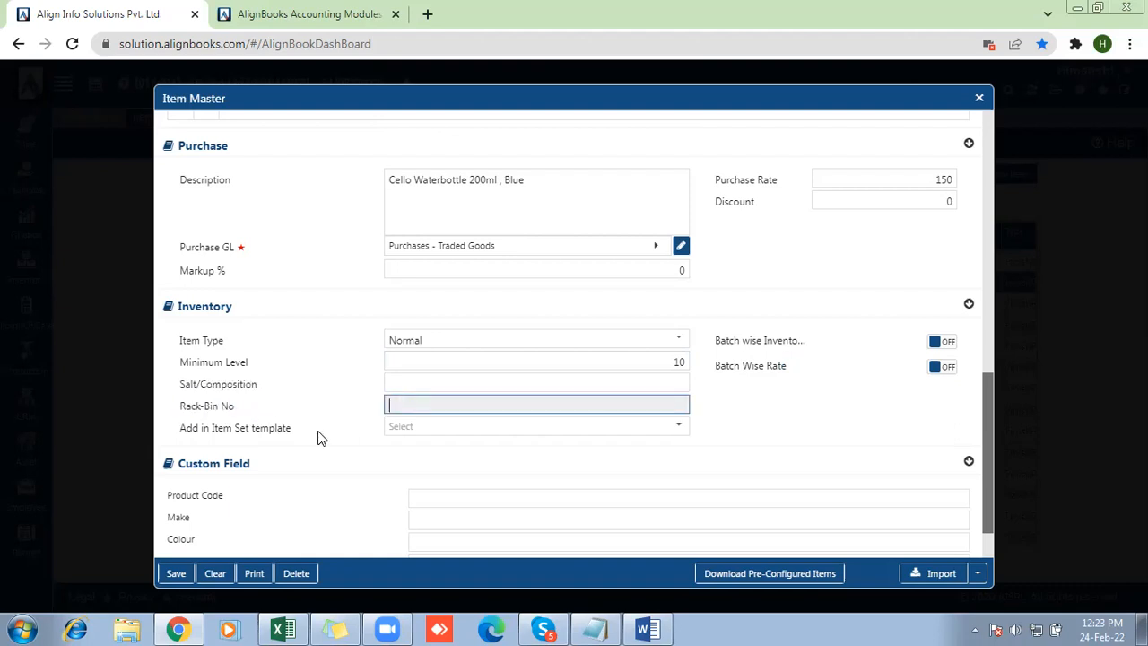
{"action": "left_click_drag", "start_coordinate": [181, 433], "coordinate": [306, 437]}
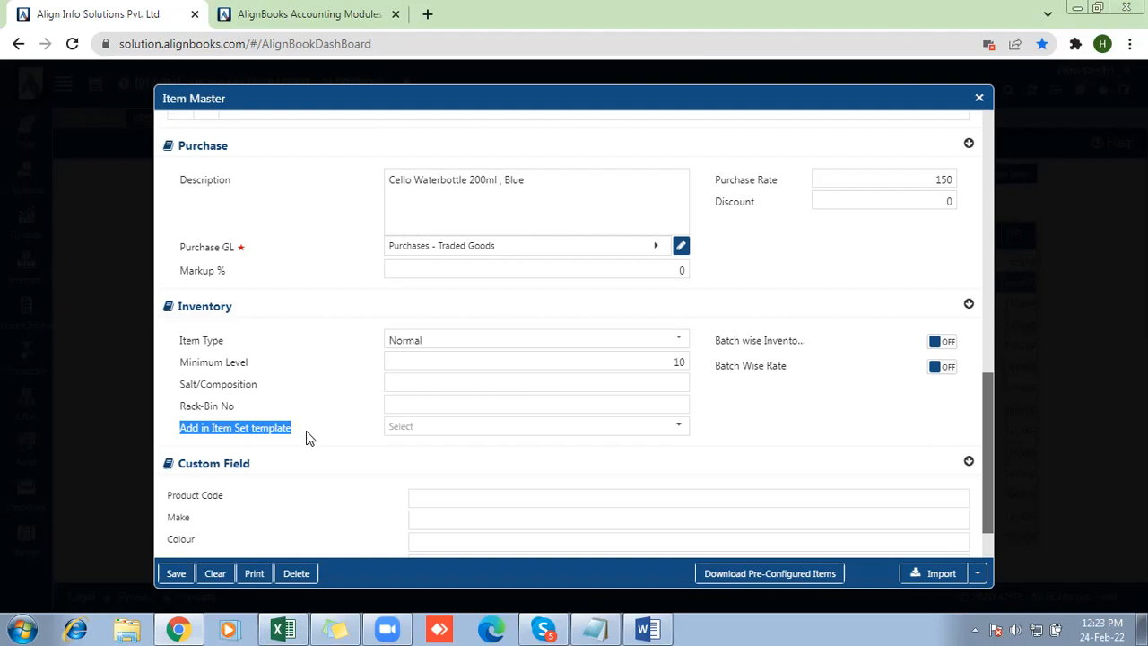
Save the Cello Waterbottle 200ml , Blue item, then close its form and the item category selection
{"action": "left_click", "coordinate": [199, 478]}
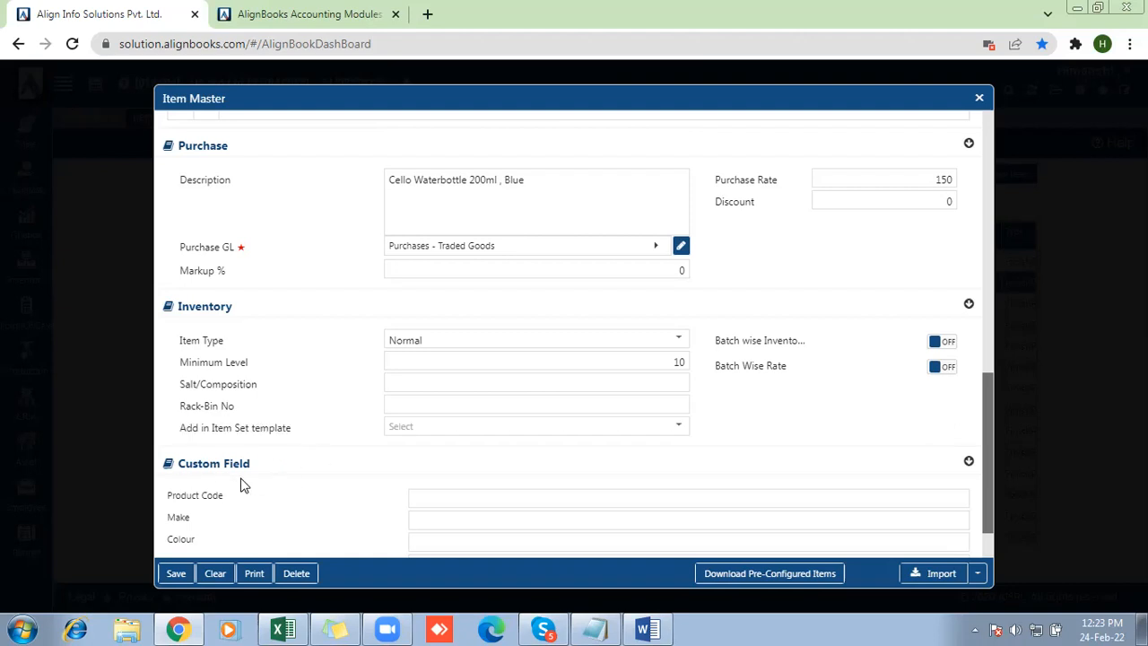
{"action": "triple_click", "coordinate": [242, 484]}
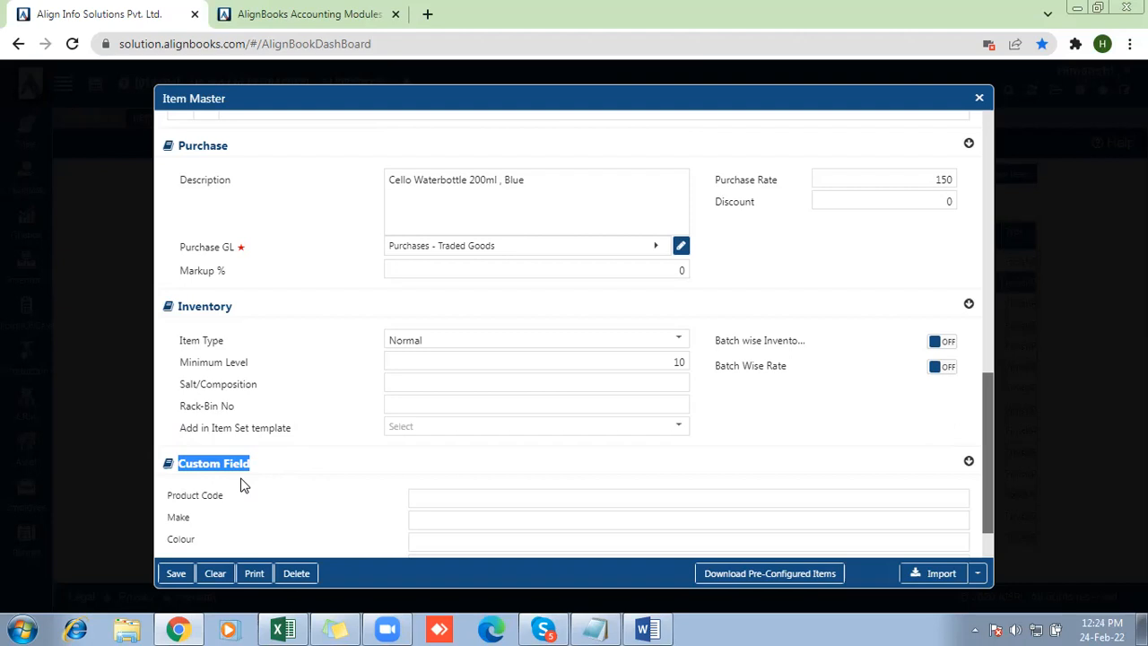
{"action": "left_click", "coordinate": [173, 578]}
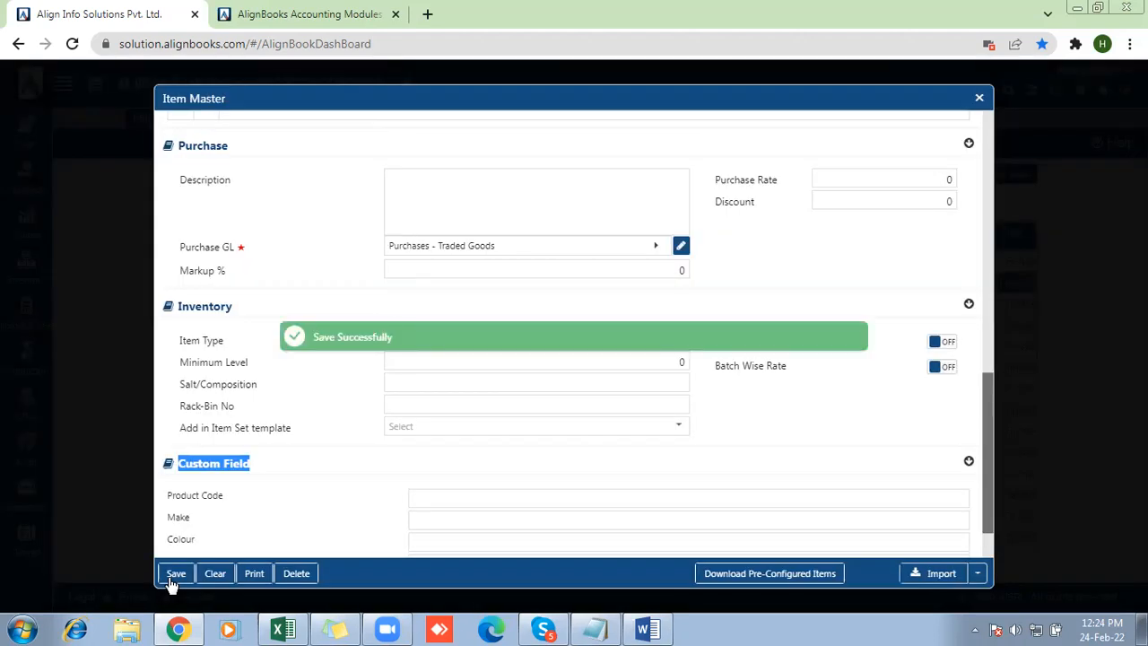
{"action": "left_click", "coordinate": [979, 99]}
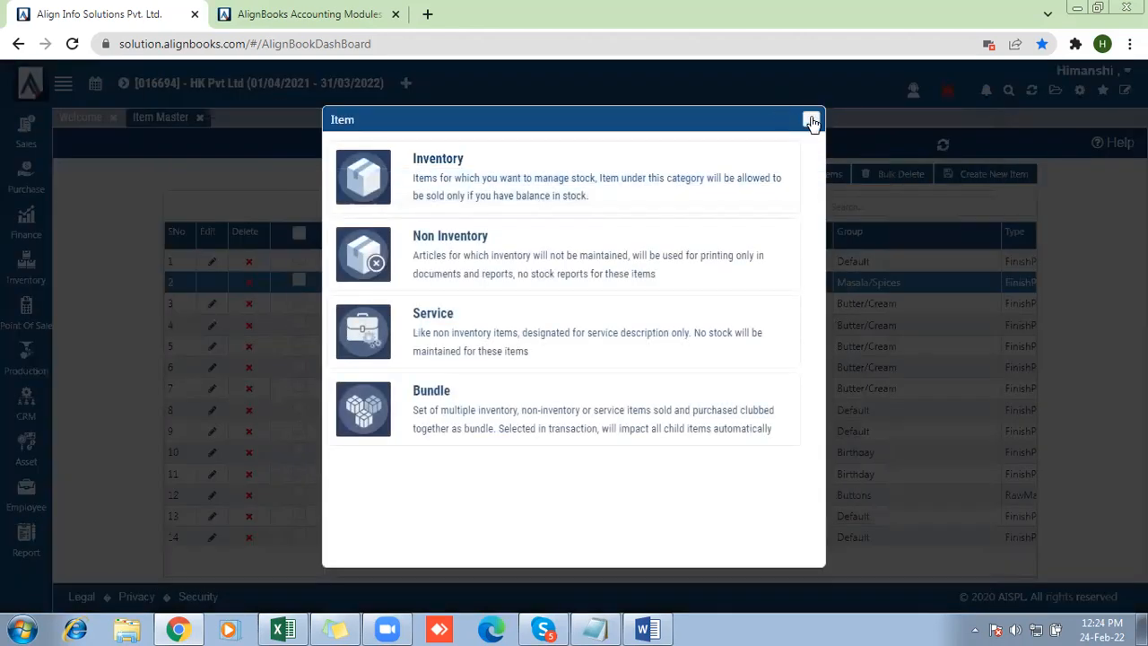
{"action": "left_click", "coordinate": [811, 118]}
Search the item list for Cello and close the Item Master
{"action": "left_click", "coordinate": [870, 206]}
{"action": "type", "text": "Cello"}
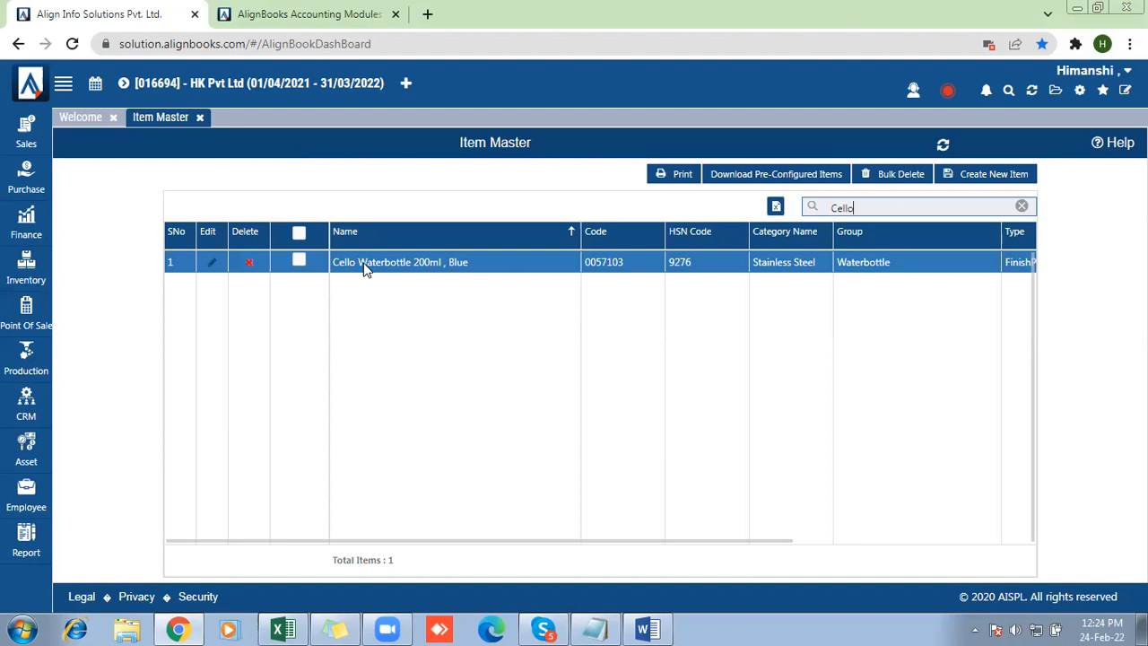
{"action": "left_click", "coordinate": [202, 121]}
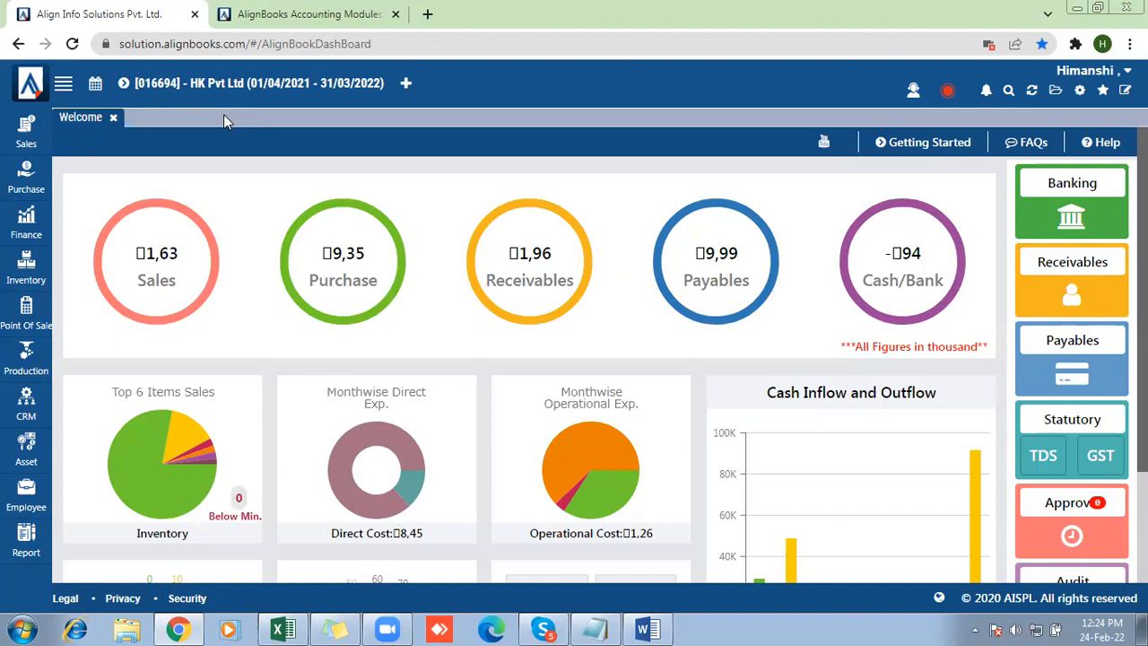
Open the Customer Master among the sales masters, showing its customer list
{"action": "left_click", "coordinate": [30, 133]}
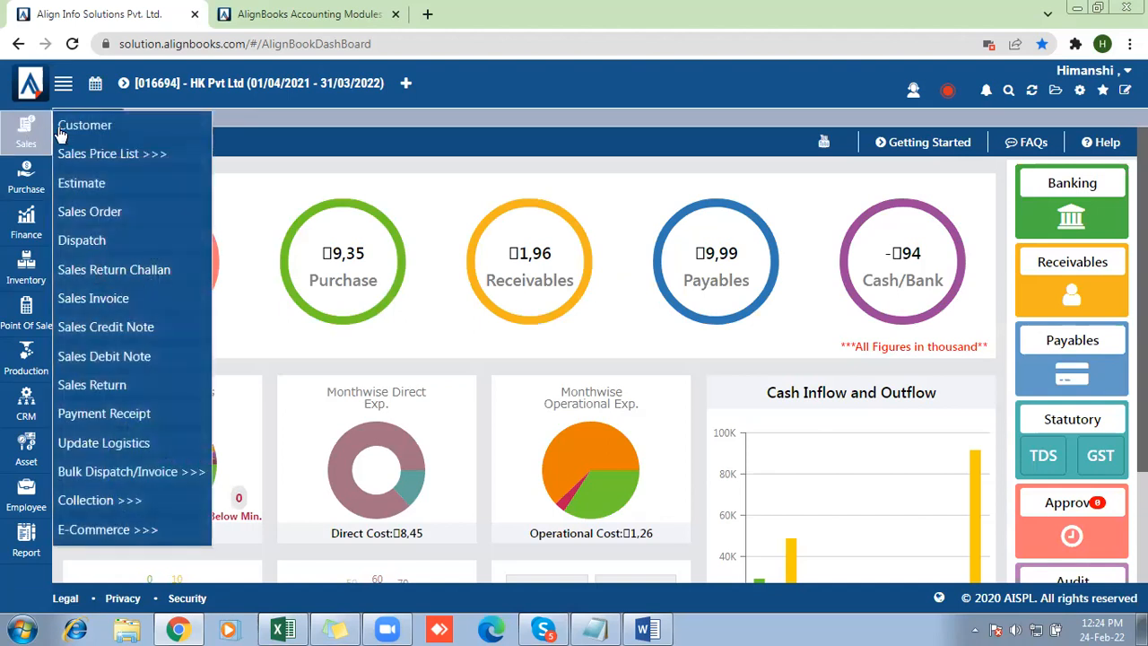
{"action": "left_click", "coordinate": [69, 127]}
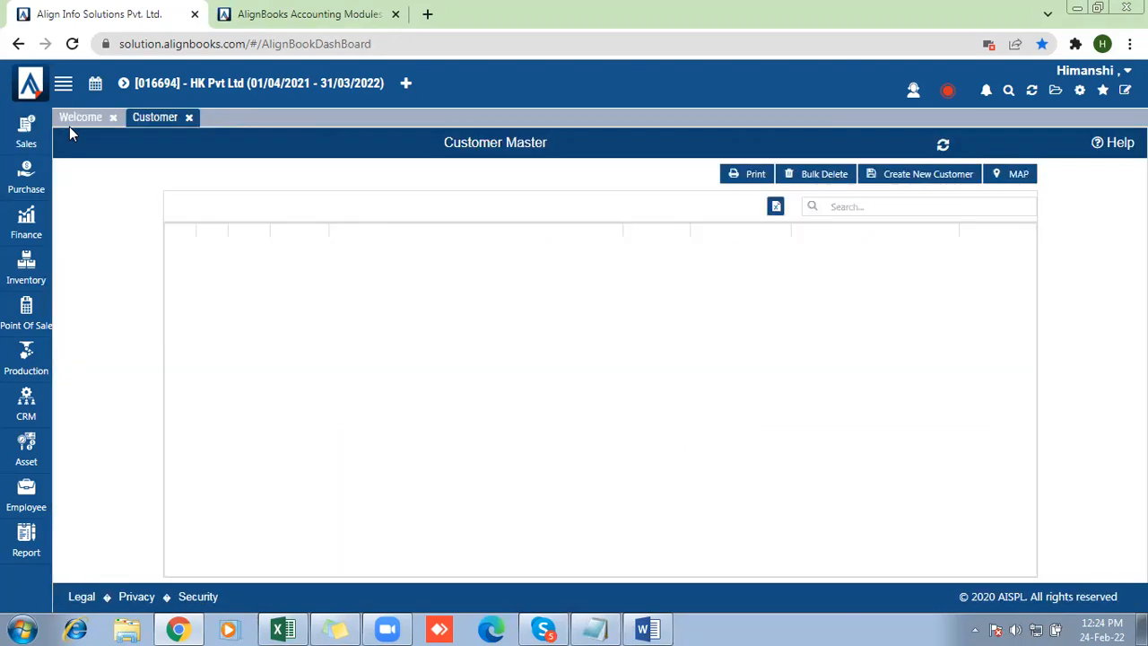
{"action": "left_click", "coordinate": [927, 183]}
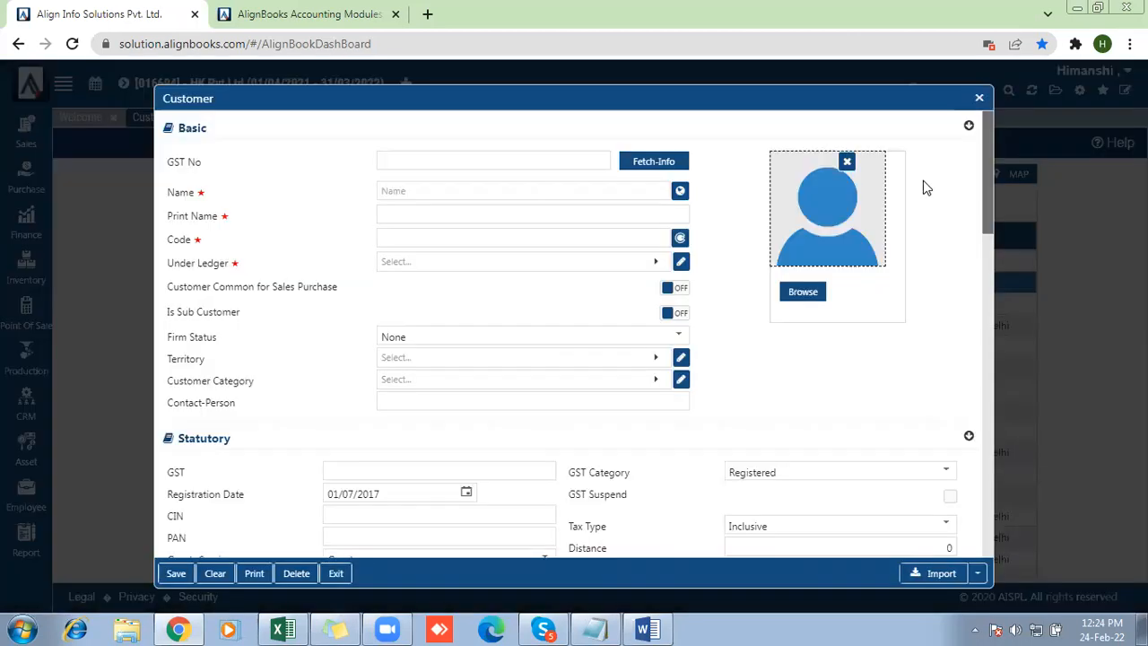
{"action": "left_click", "coordinate": [979, 99]}
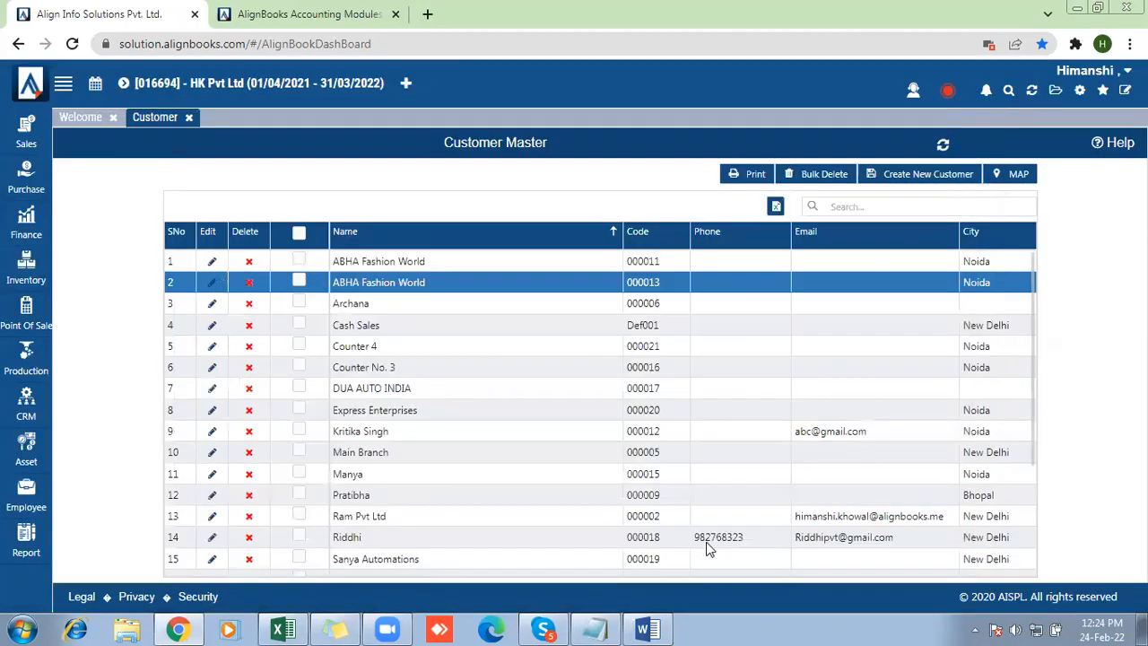
Copy the GST number of the existing DUA AUTO INDIA customer from the customer list
{"action": "left_click_drag", "start_coordinate": [700, 573], "coordinate": [879, 574]}
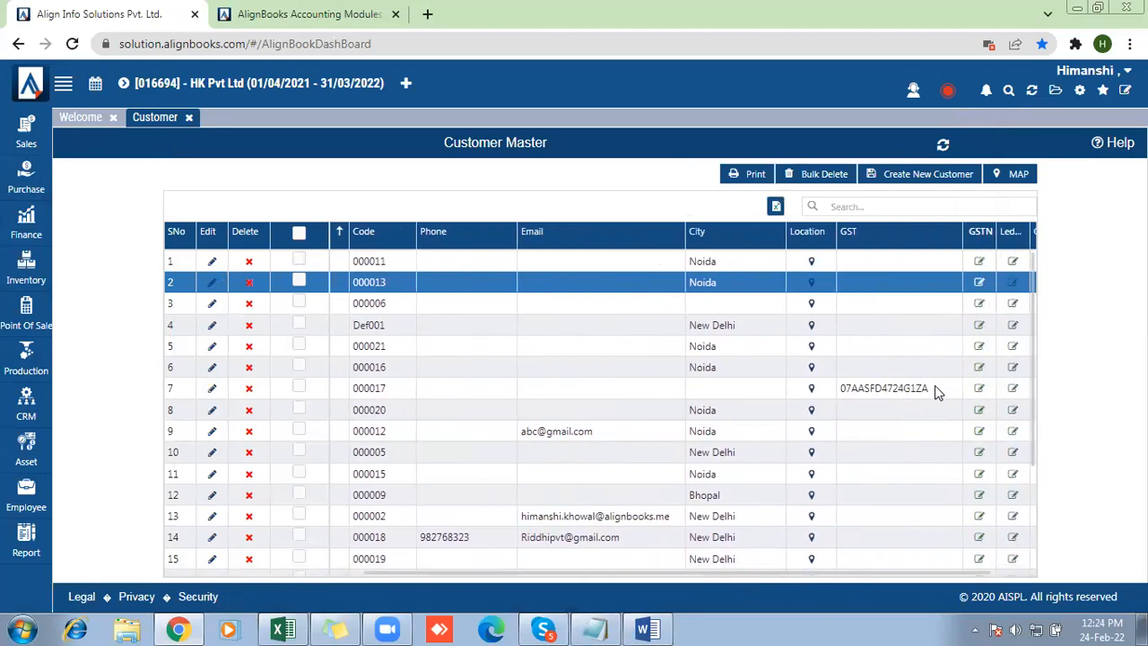
{"action": "left_click_drag", "start_coordinate": [934, 388], "coordinate": [829, 393]}
{"action": "key", "text": "ctrl+c"}
{"action": "left_click", "coordinate": [830, 391]}
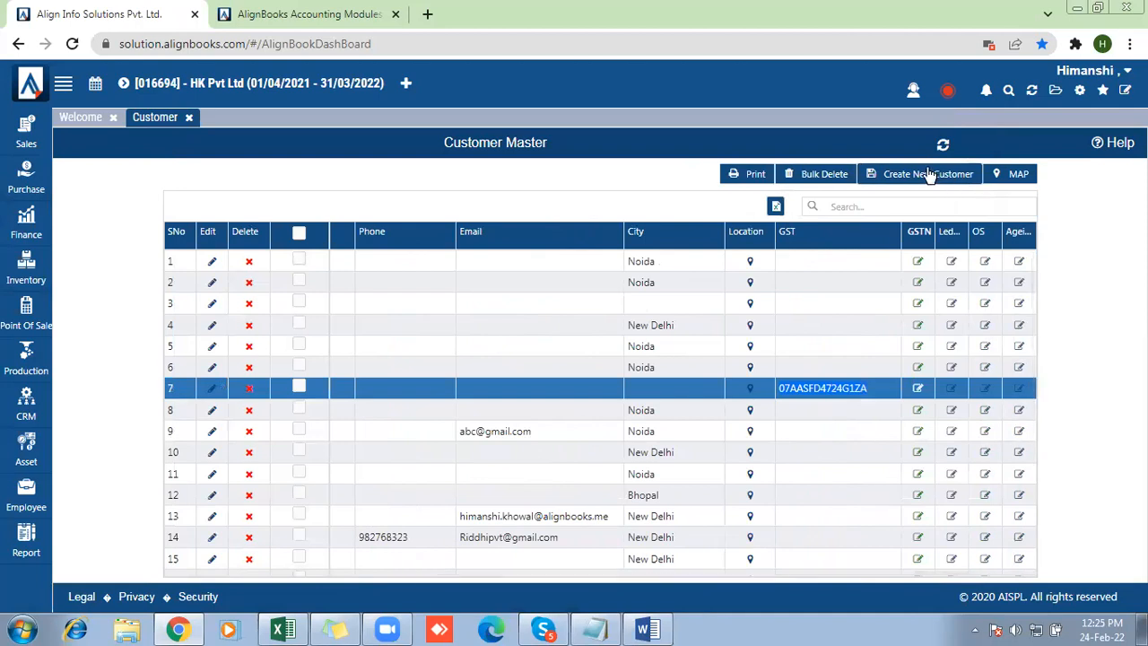
Start a new customer, paste the copied GST number without its leading space, and fetch the customer's information from it
{"action": "left_click", "coordinate": [929, 175]}
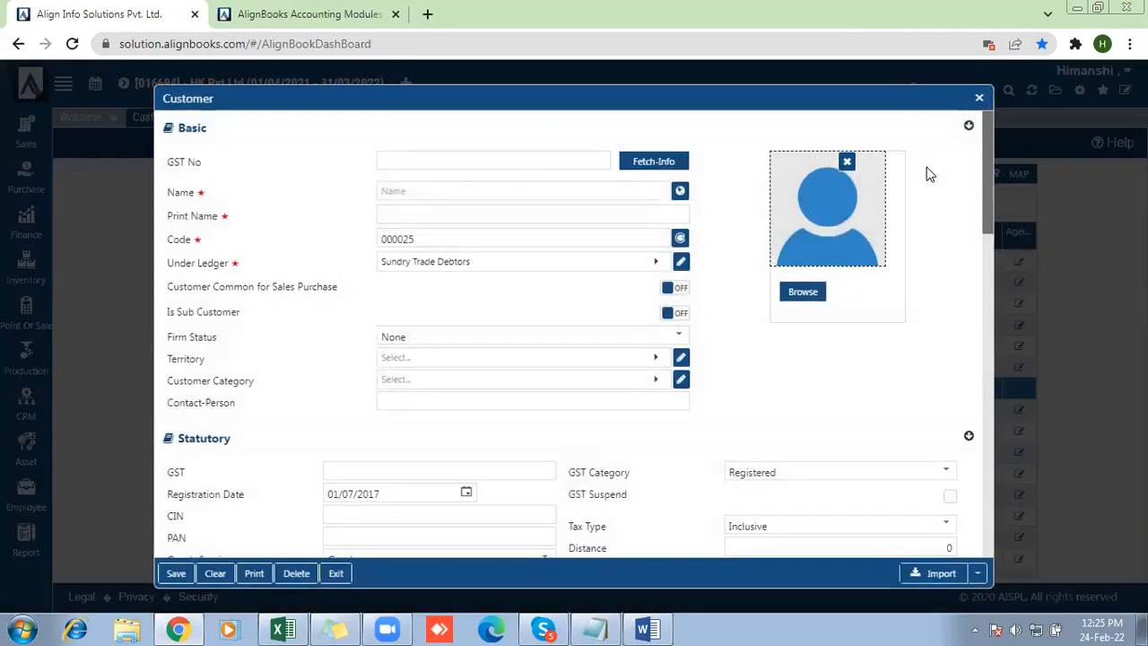
{"action": "left_click", "coordinate": [481, 158]}
{"action": "key", "text": "ctrl+v"}
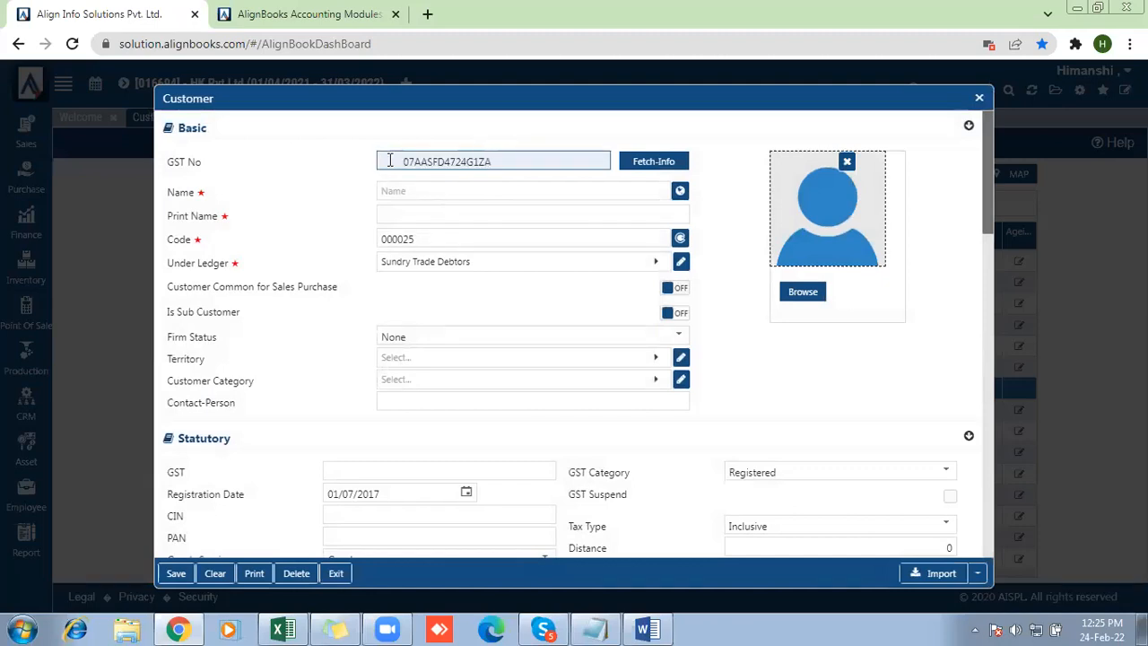
{"action": "left_click", "coordinate": [406, 164]}
{"action": "key", "text": "BackSpace"}
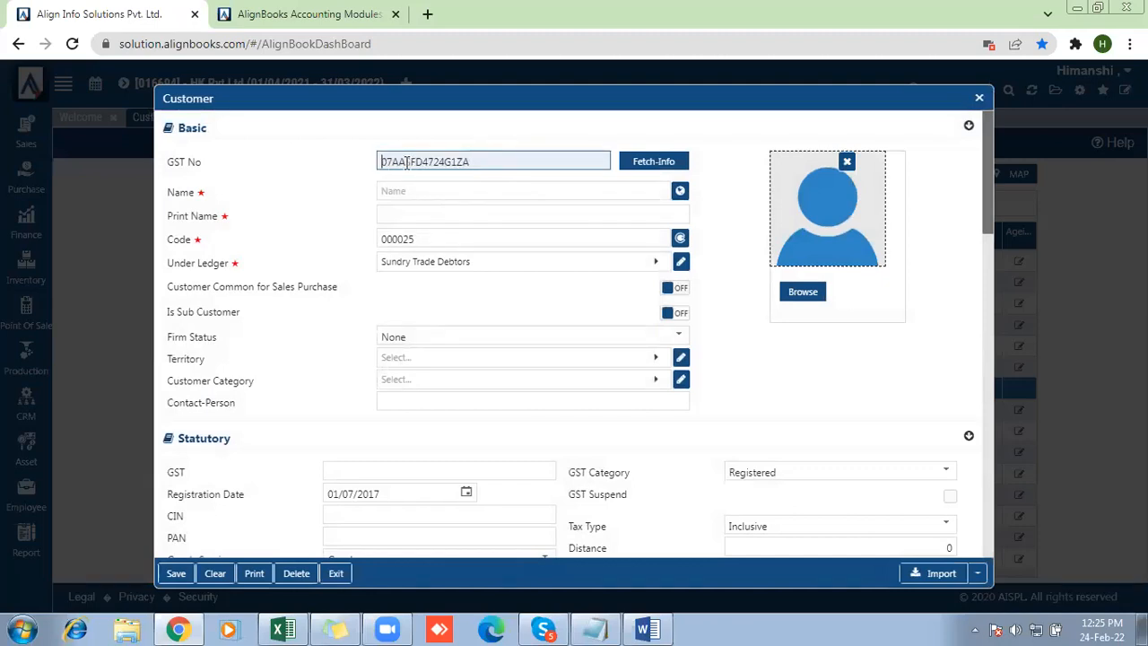
{"action": "left_click", "coordinate": [668, 164]}
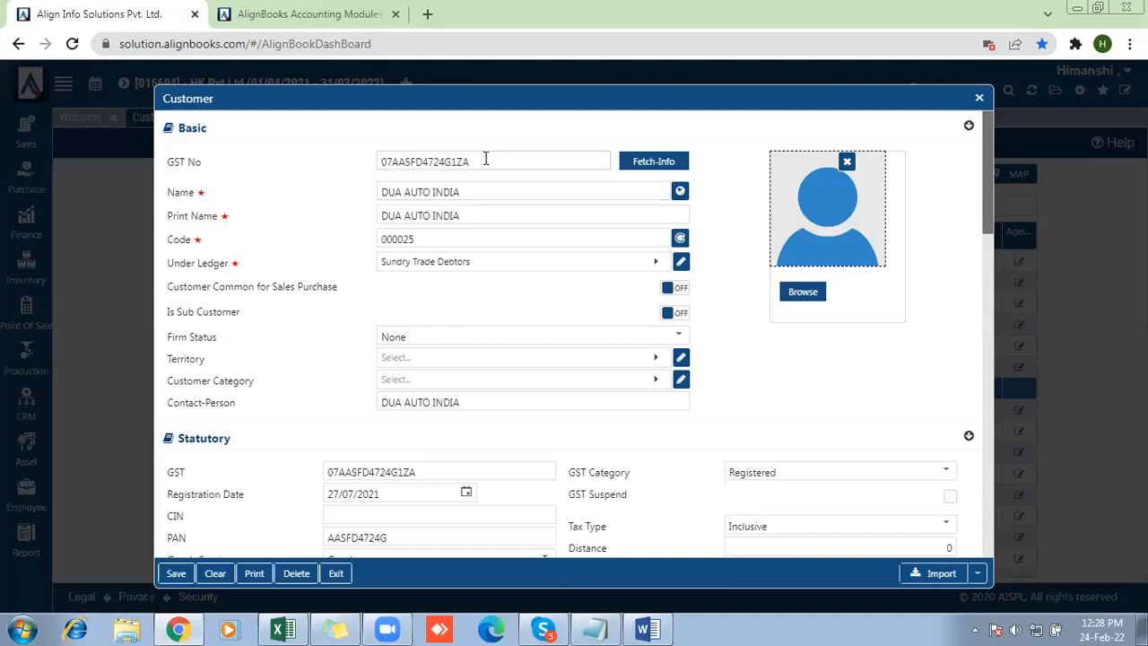
Review the basic and statutory details fetched for the GST number and close the customer form without saving
{"action": "left_click_drag", "start_coordinate": [484, 159], "coordinate": [251, 167]}
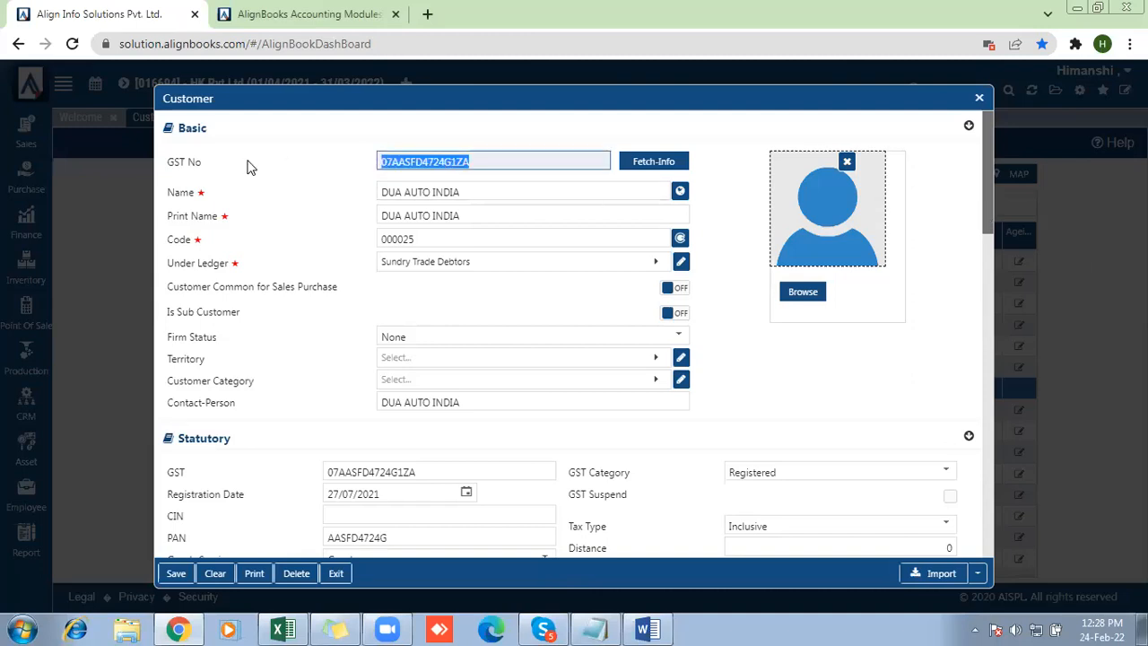
{"action": "left_click", "coordinate": [471, 161]}
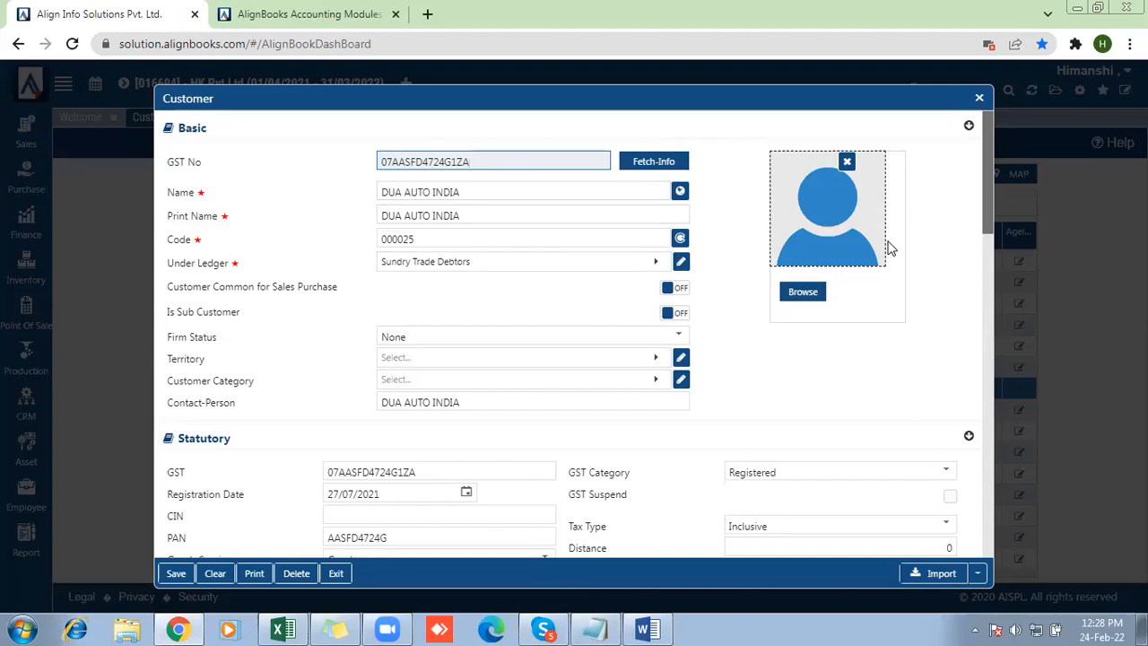
{"action": "mouse_move", "coordinate": [985, 209]}
{"action": "left_mouse_down"}
{"action": "mouse_move", "coordinate": [977, 419]}
{"action": "mouse_move", "coordinate": [1003, 558]}
{"action": "mouse_move", "coordinate": [981, 314]}
{"action": "mouse_move", "coordinate": [986, 222]}
{"action": "left_mouse_up"}
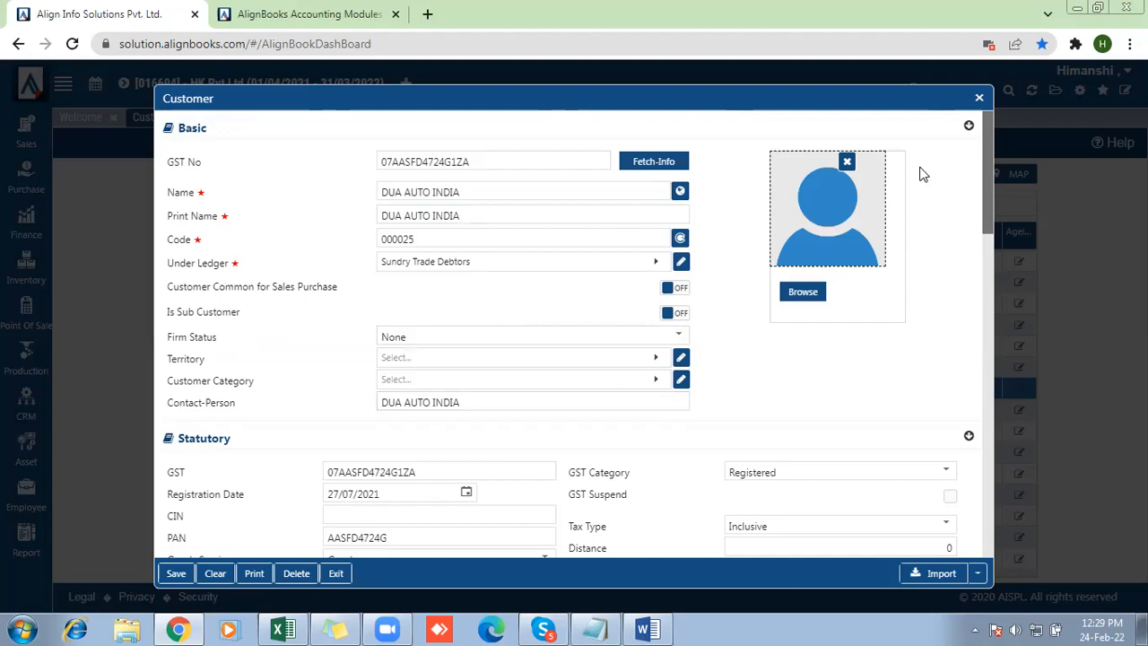
{"action": "left_click", "coordinate": [979, 100]}
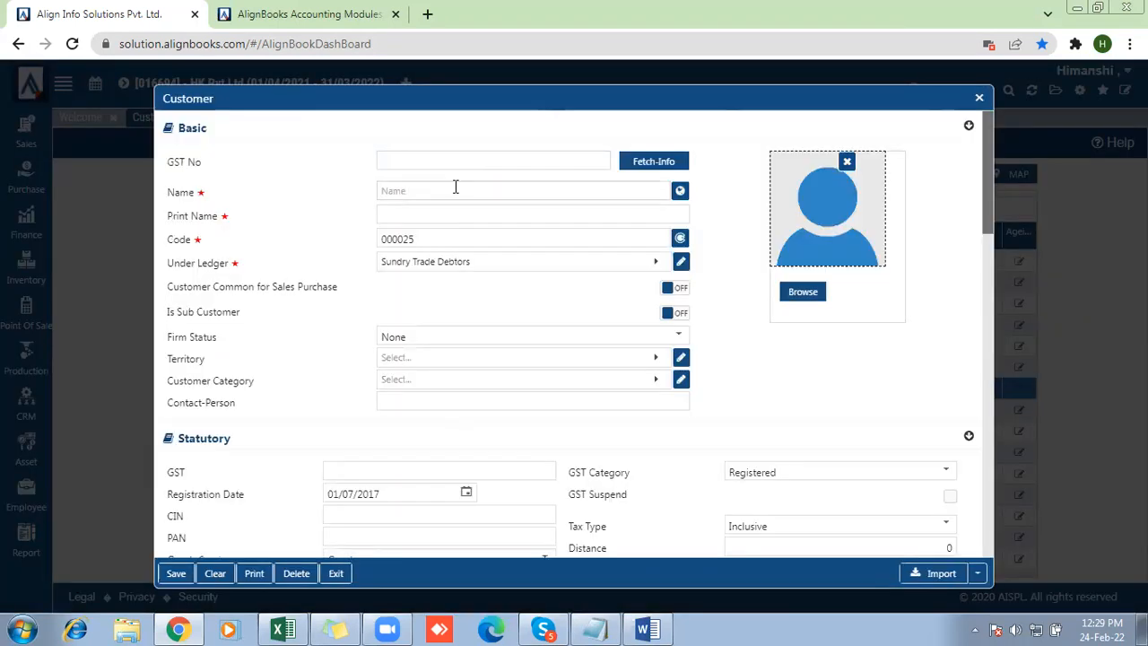
Enter Paridhi Info Solutions as the new customer's name and print name
{"action": "left_click", "coordinate": [455, 188]}
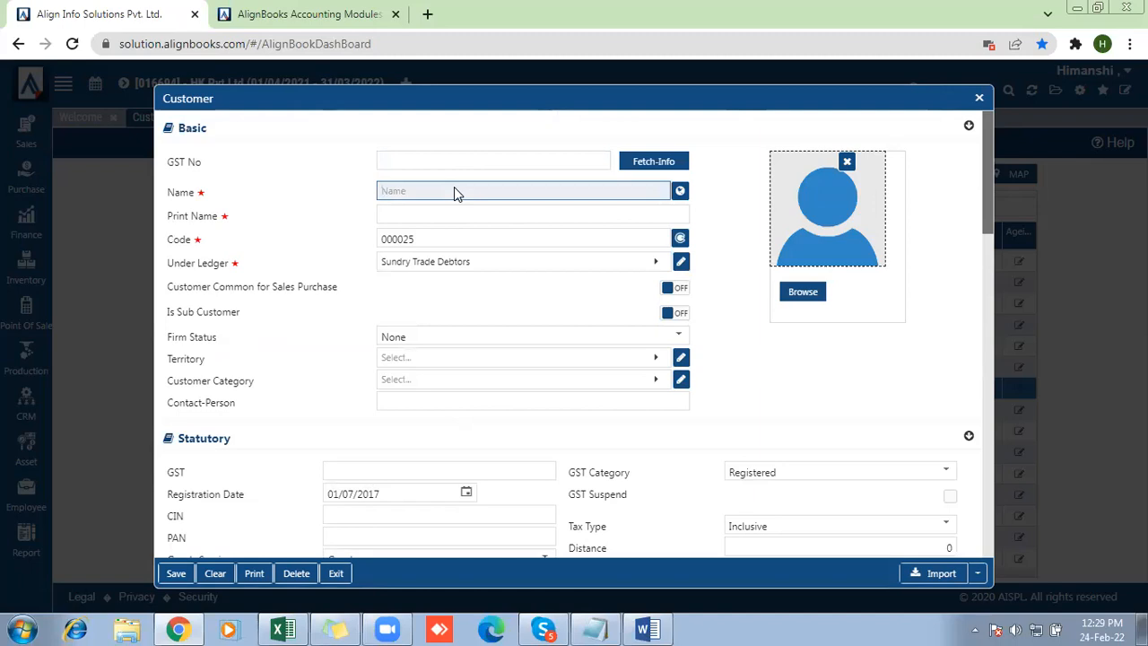
{"action": "type", "text": "Pr"}
{"action": "type", "text": "ridhi"}
{"action": "type", "text": " I"}
{"action": "type", "text": "nfo D"}
{"action": "key", "text": "BackSpace"}
{"action": "type", "text": "Solutions"}
{"action": "left_click_drag", "start_coordinate": [481, 193], "coordinate": [262, 194]}
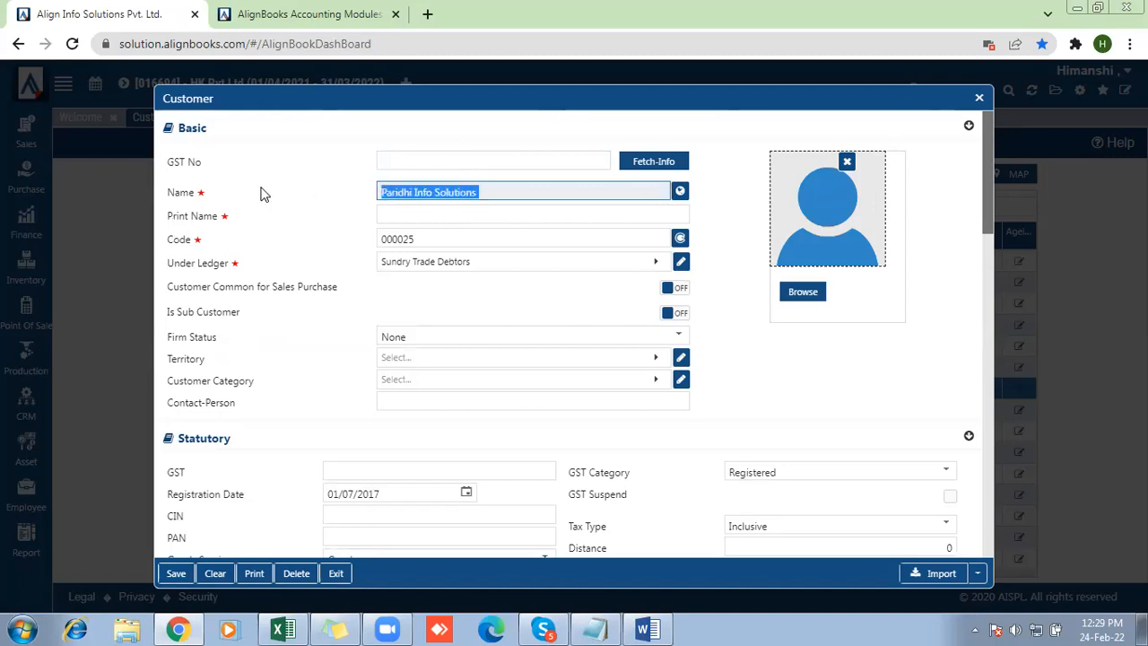
{"action": "left_click", "coordinate": [526, 192]}
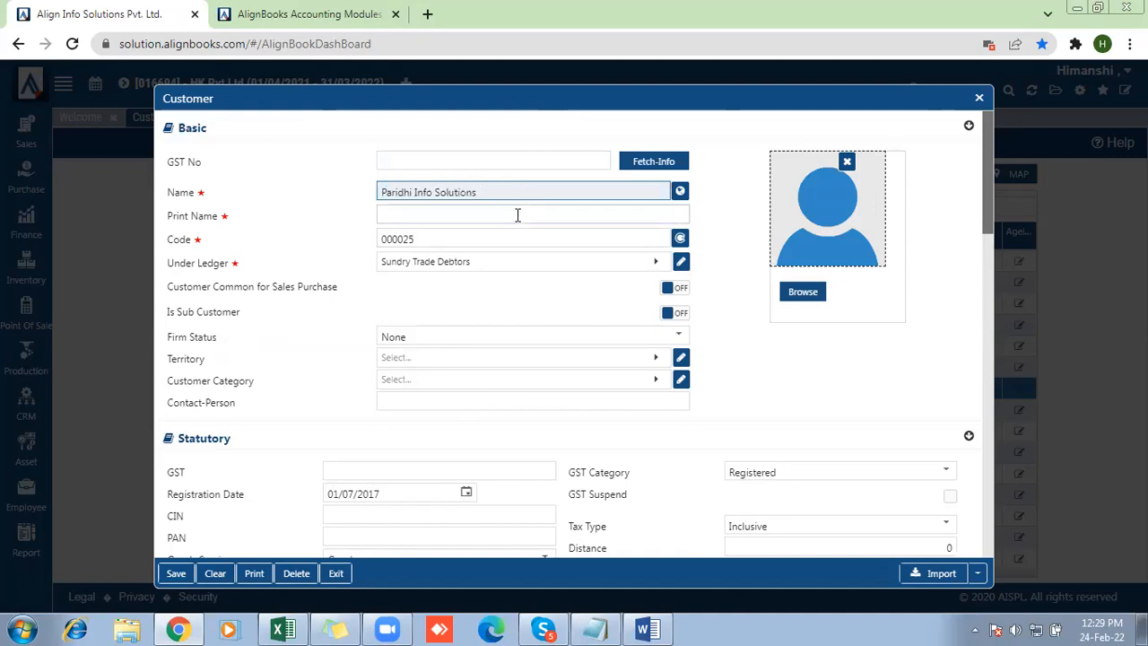
{"action": "left_click", "coordinate": [518, 215]}
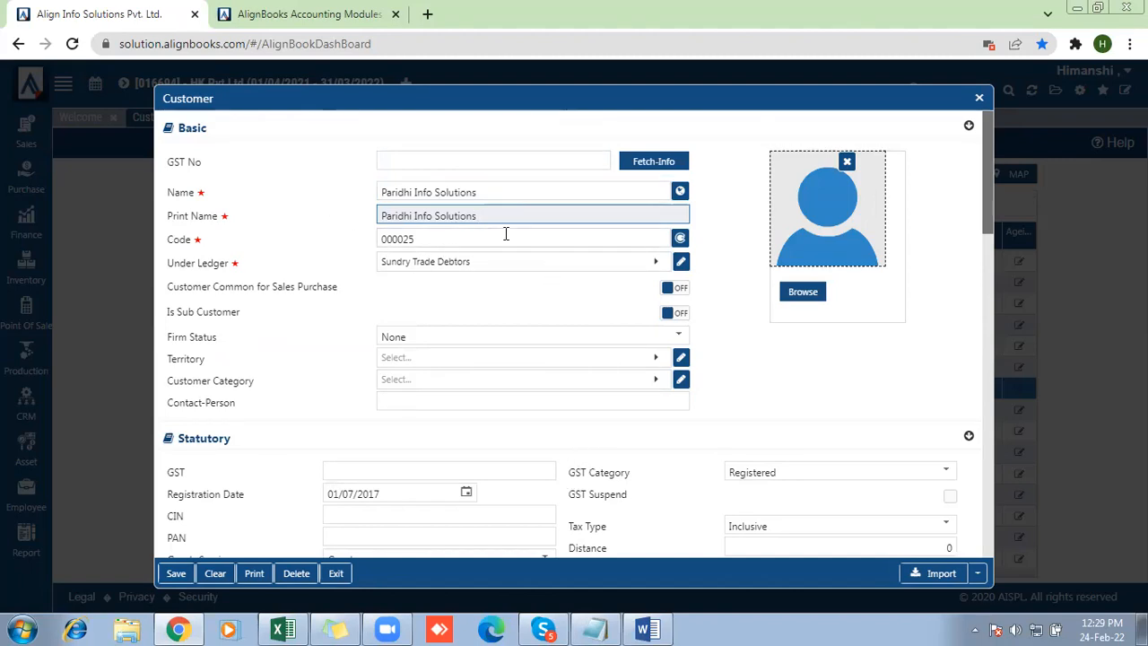
Set the customer's GST category to Unregistered and review the billing and shipping information
{"action": "left_click_drag", "start_coordinate": [566, 472], "coordinate": [738, 475]}
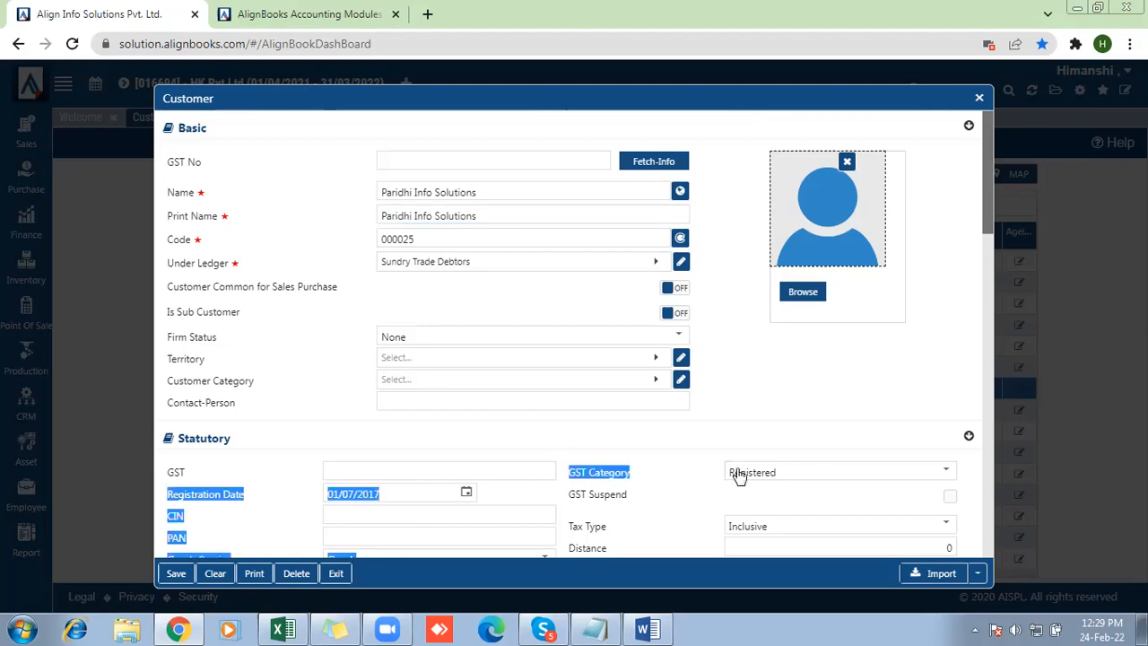
{"action": "left_click", "coordinate": [741, 475]}
{"action": "left_click", "coordinate": [760, 352]}
{"action": "left_click_drag", "start_coordinate": [988, 209], "coordinate": [1000, 347]}
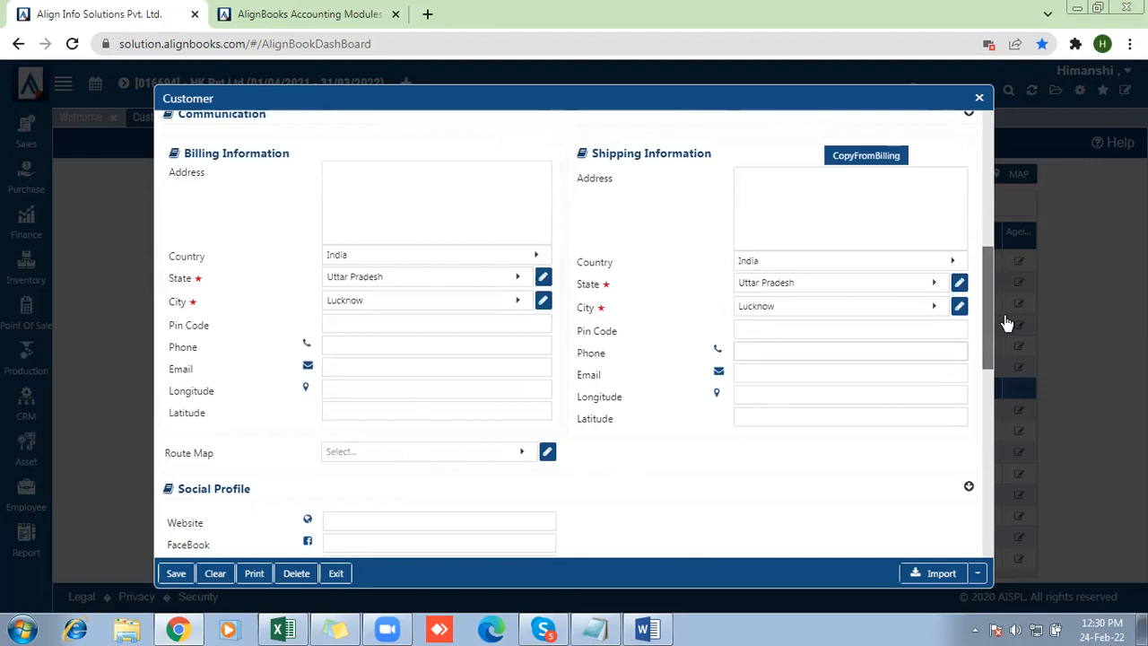
{"action": "left_click_drag", "start_coordinate": [989, 319], "coordinate": [1026, 117]}
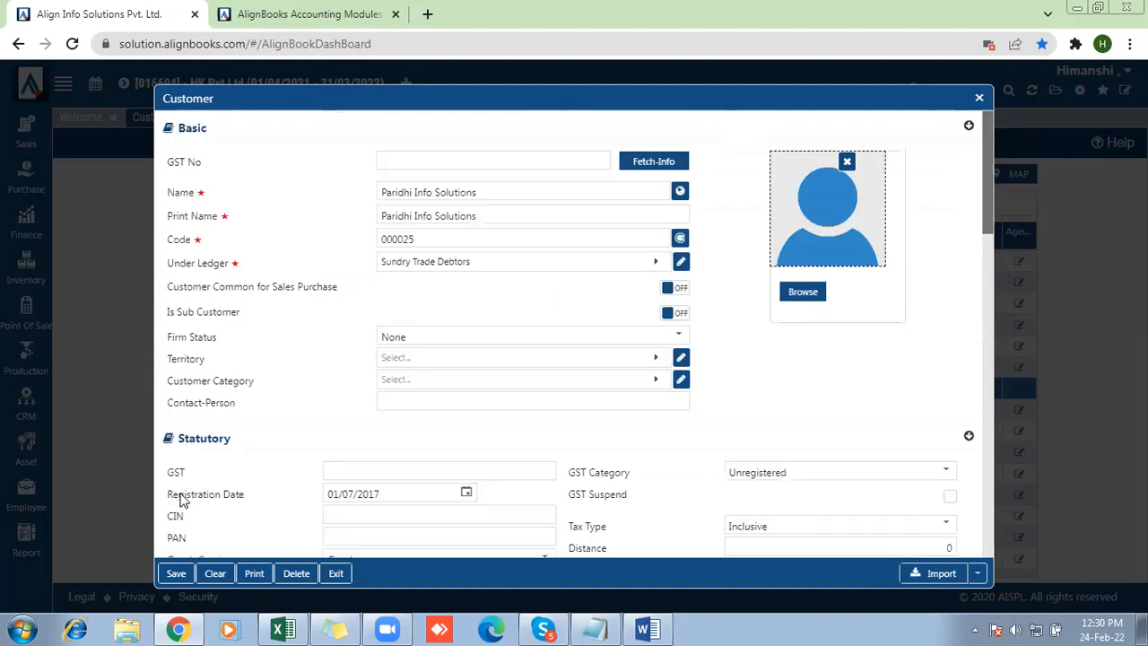
Fill in the required drug license number in the custom fields, save the customer and close the form
{"action": "left_click", "coordinate": [175, 575]}
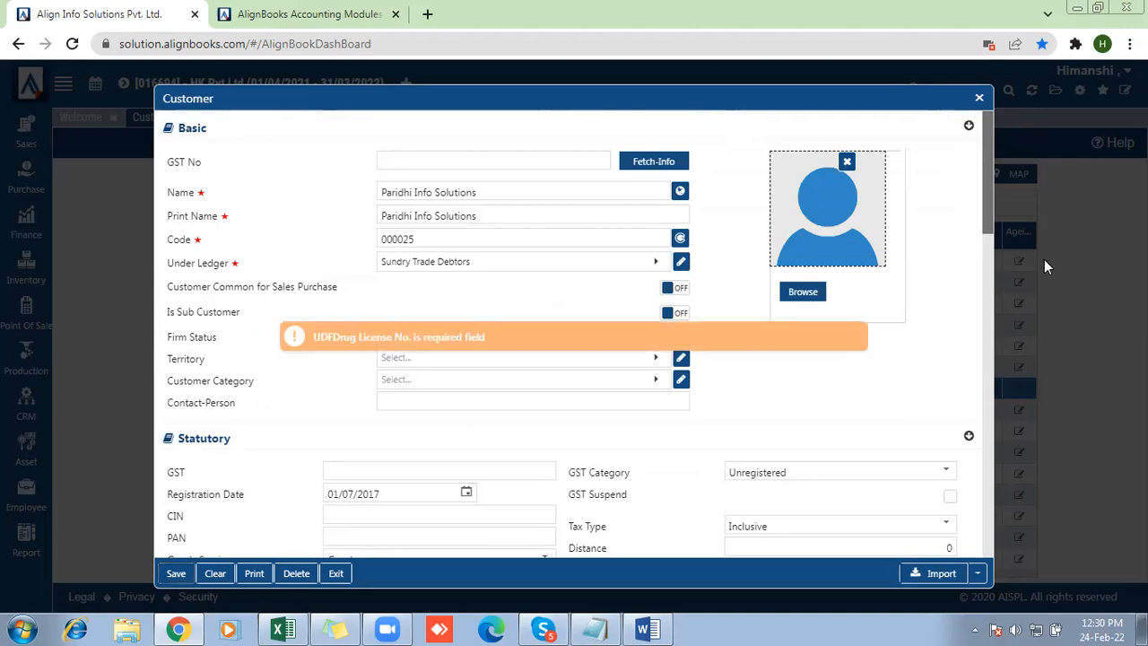
{"action": "scroll", "coordinate": [988, 542], "scroll_direction": "down", "scroll_amount": 15}
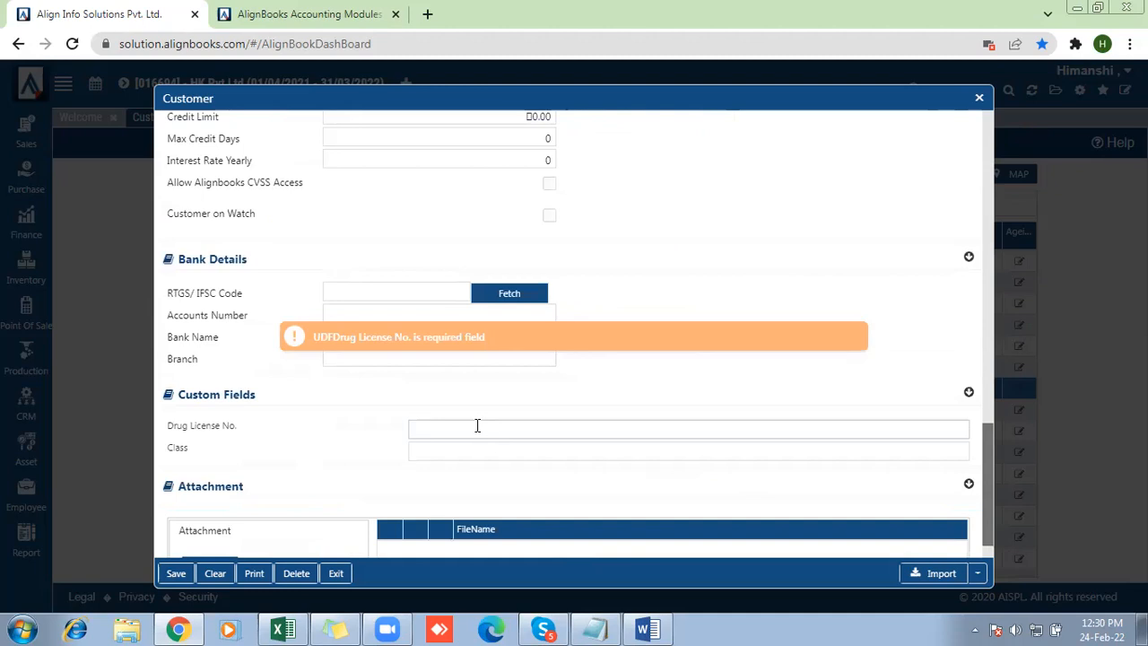
{"action": "left_click", "coordinate": [477, 425]}
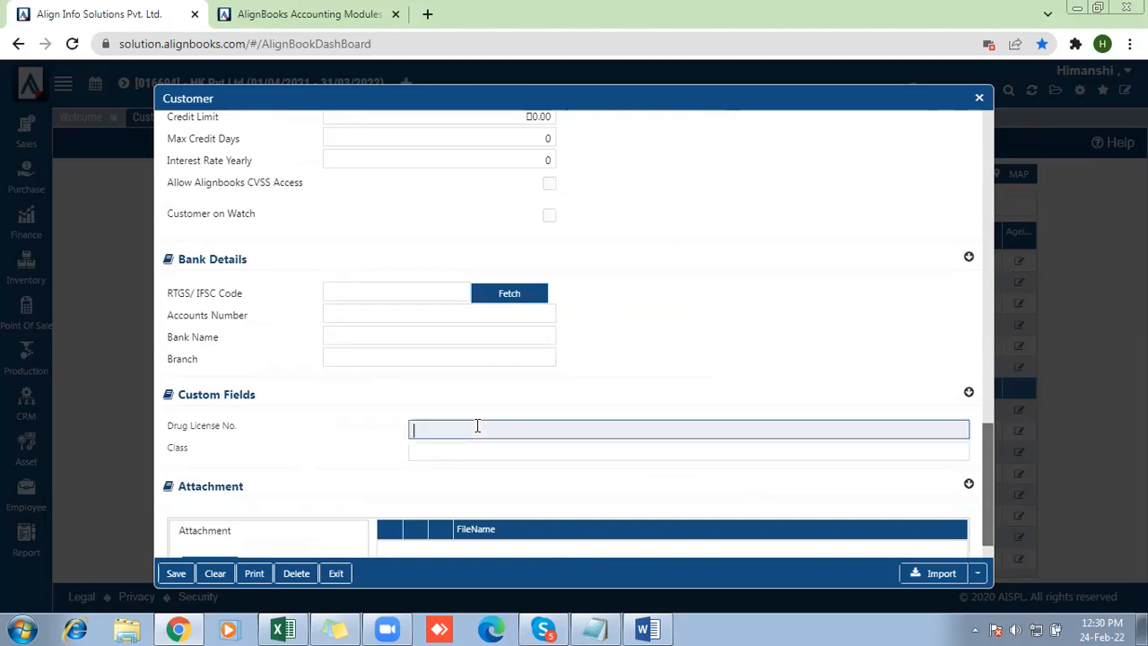
{"action": "left_click", "coordinate": [170, 577]}
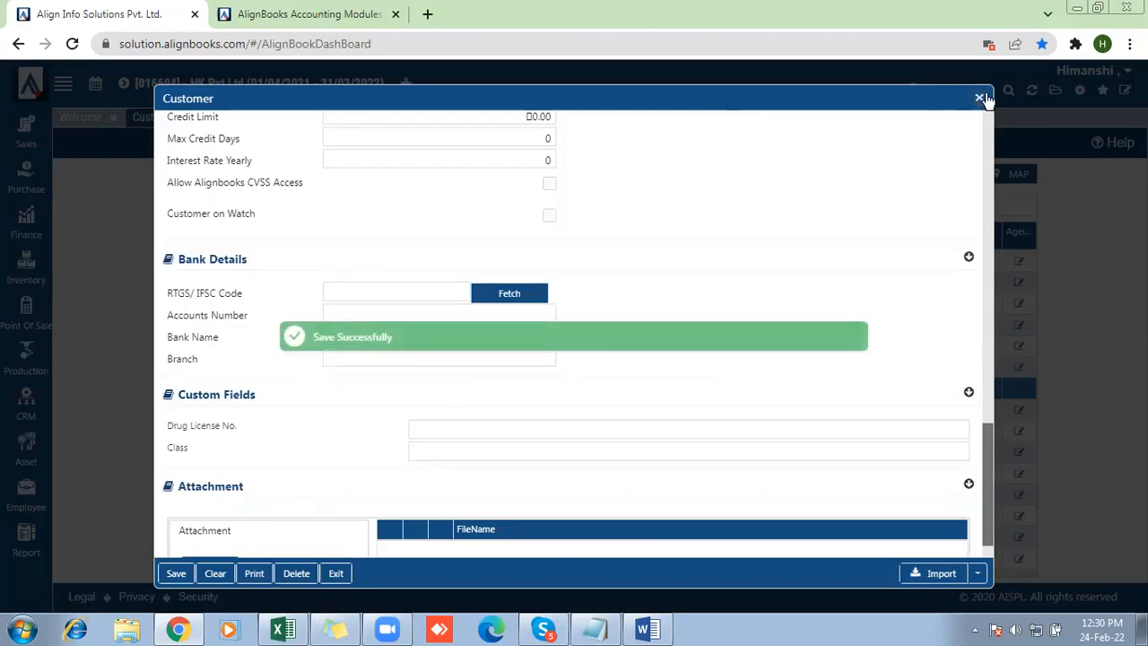
{"action": "left_click", "coordinate": [983, 99]}
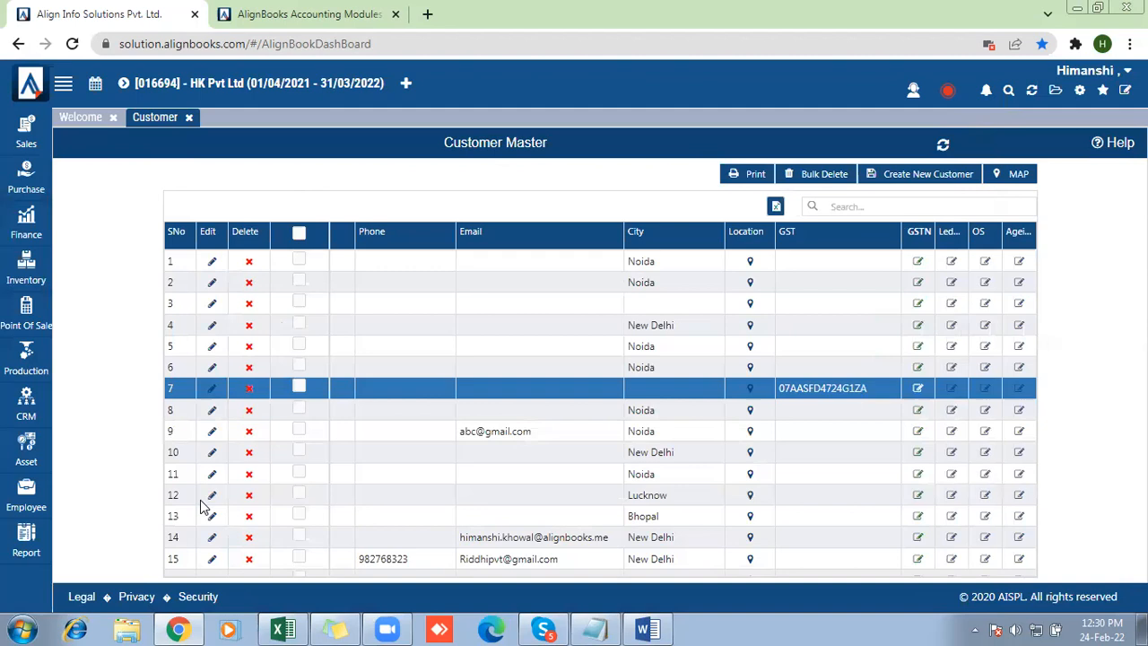
Locate the Paridhi Info Solutions customer in the customer list and choose it for editing
{"action": "left_click", "coordinate": [185, 572]}
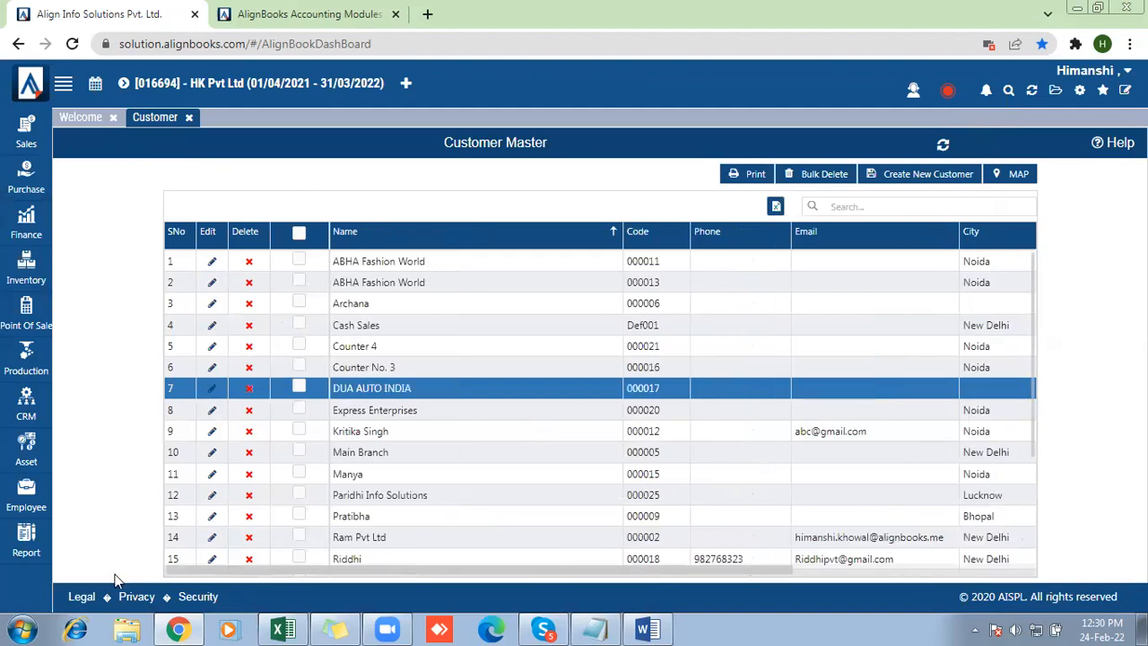
{"action": "mouse_move", "coordinate": [25, 547]}
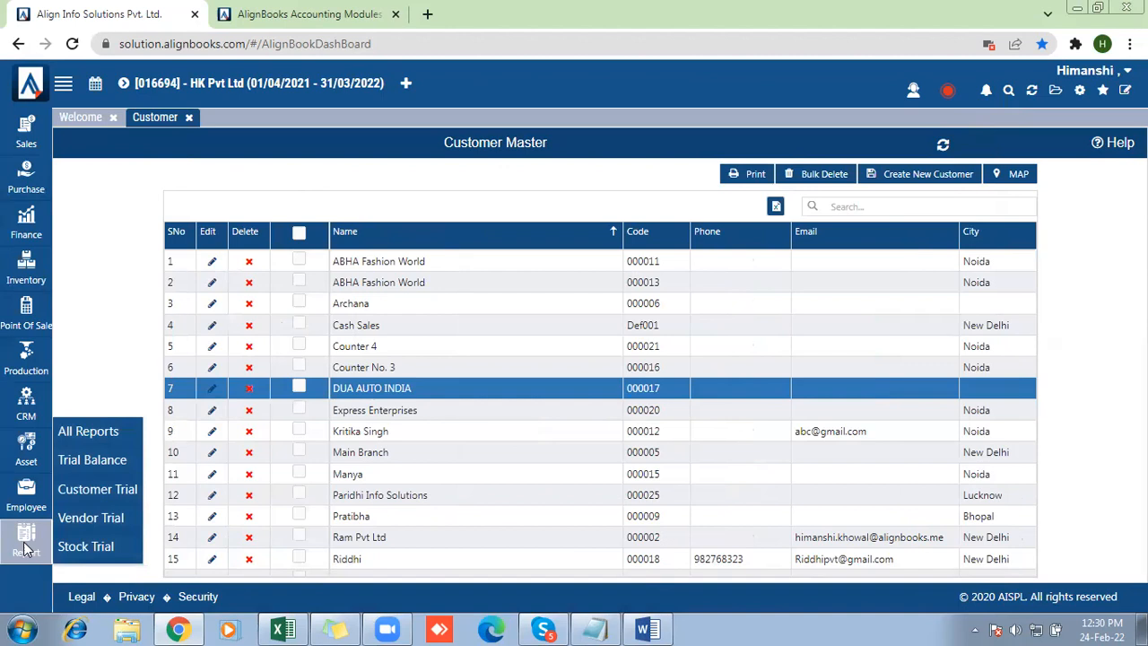
{"action": "left_click", "coordinate": [209, 500]}
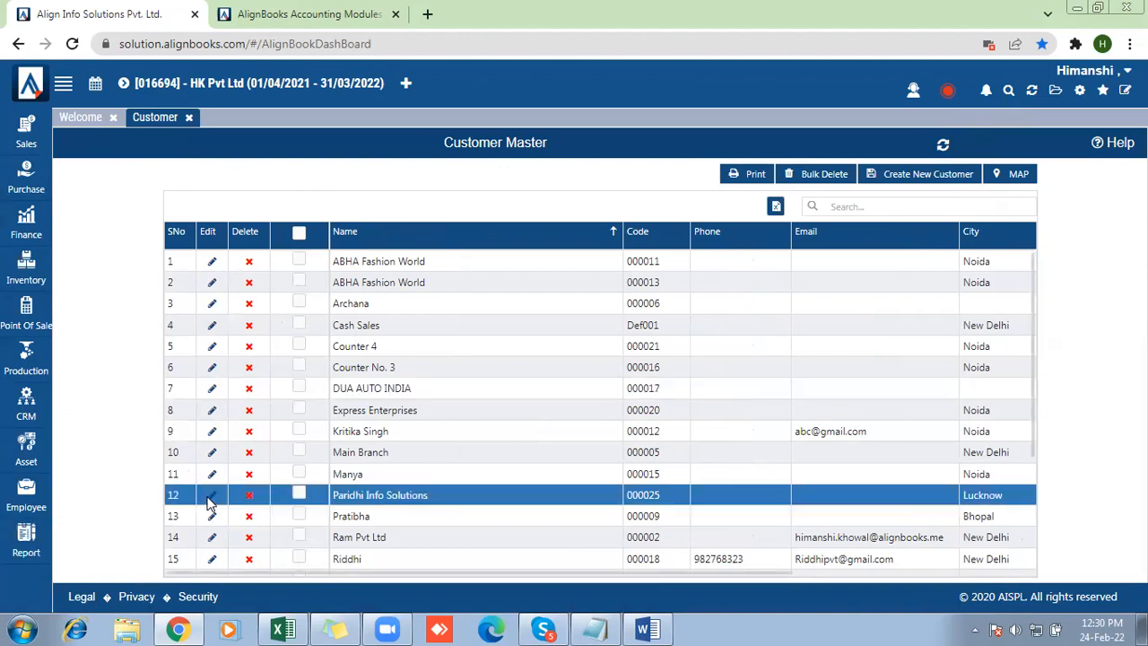
Enable Customer Common for Sales Purchase for Paridhi Info Solutions, then save the customer and refresh the application data
{"action": "left_click", "coordinate": [208, 504]}
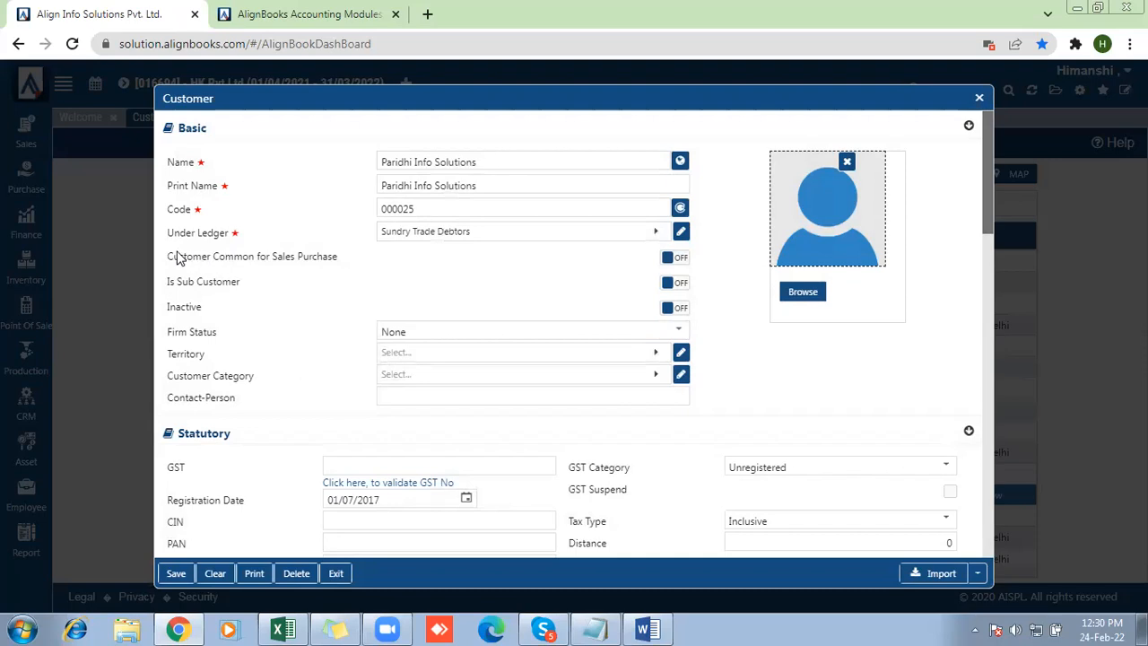
{"action": "left_click_drag", "start_coordinate": [170, 258], "coordinate": [341, 258]}
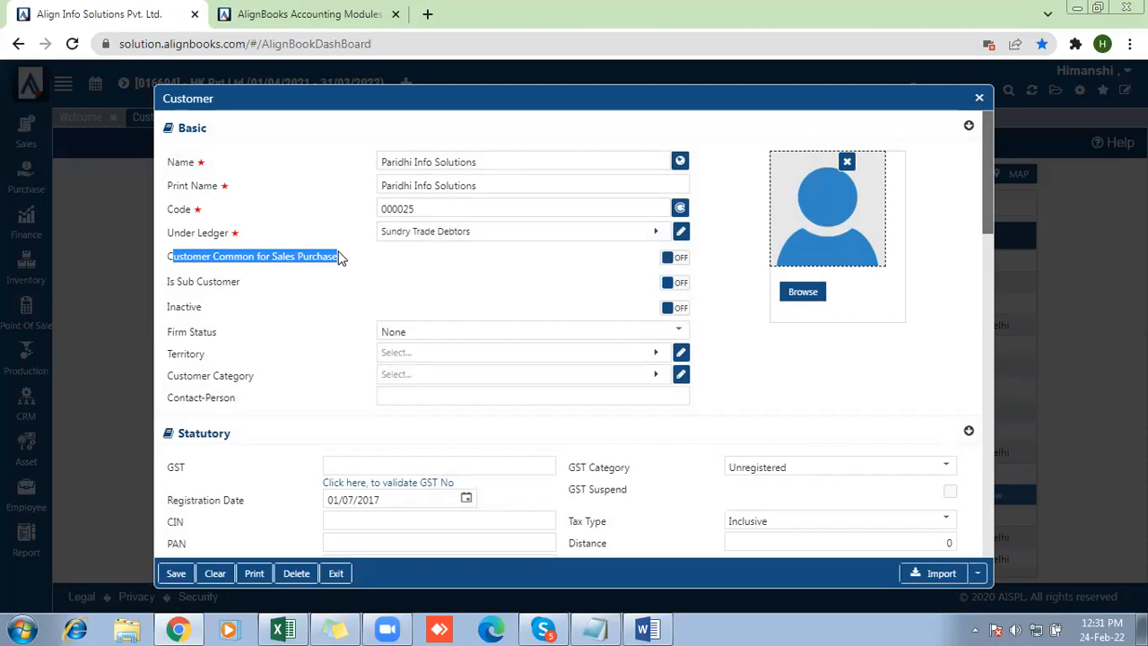
{"action": "left_click_drag", "start_coordinate": [339, 258], "coordinate": [628, 225]}
{"action": "left_click", "coordinate": [680, 259]}
{"action": "left_click", "coordinate": [177, 578]}
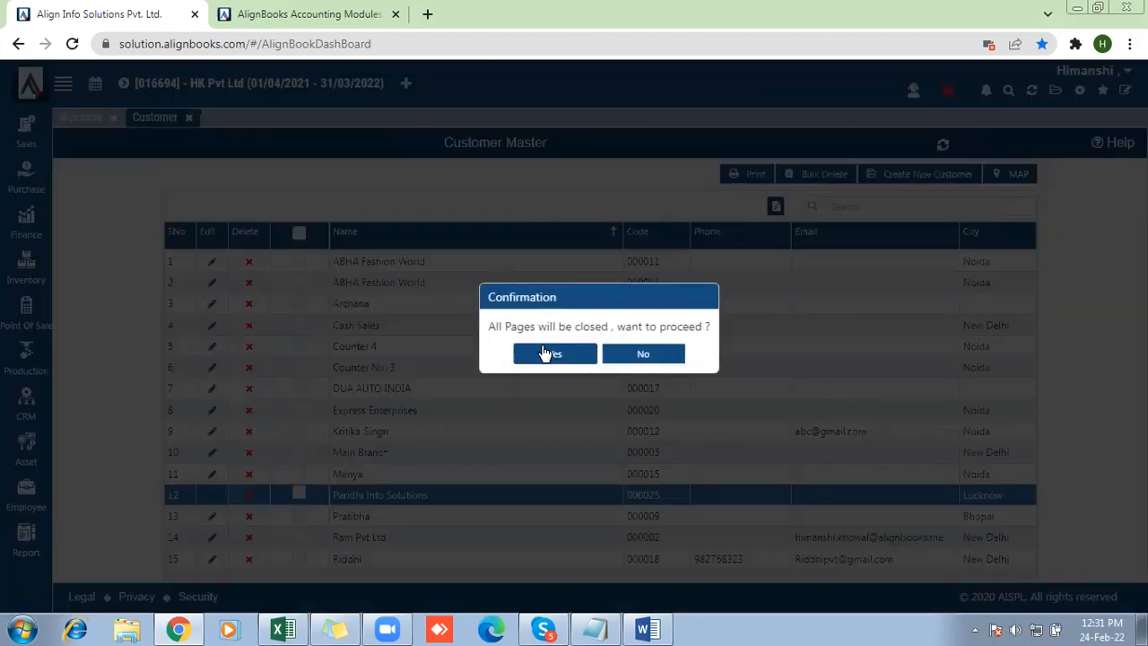
{"action": "left_click", "coordinate": [546, 353]}
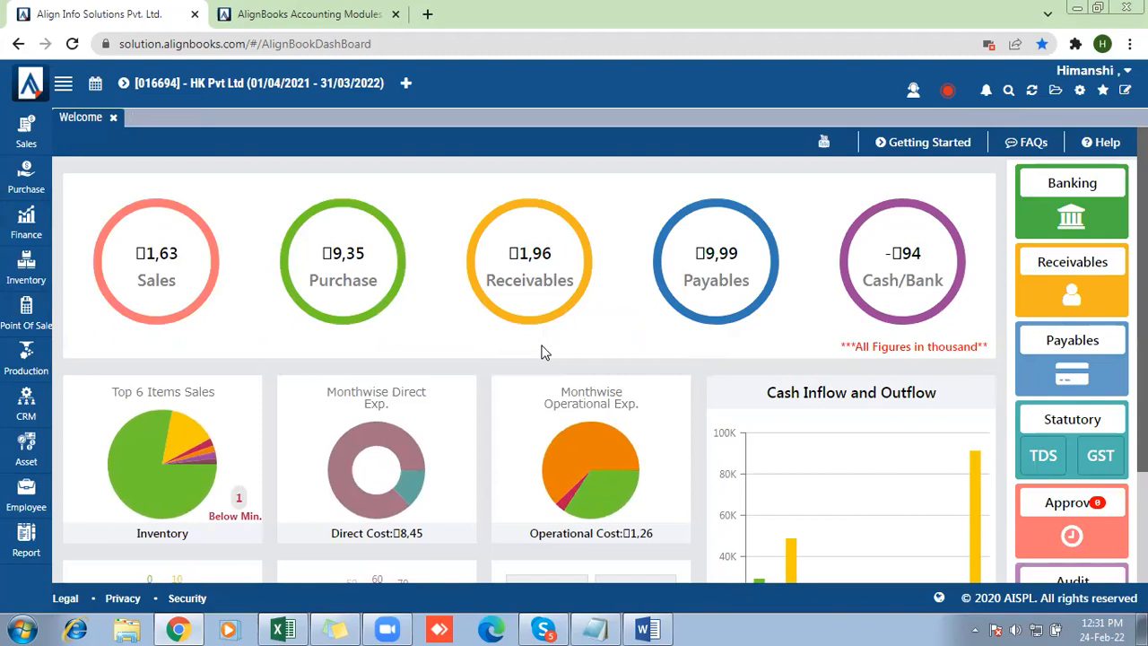
Start a purchase bill and select Paridhi Info Solutions as its vendor
{"action": "left_click", "coordinate": [16, 175]}
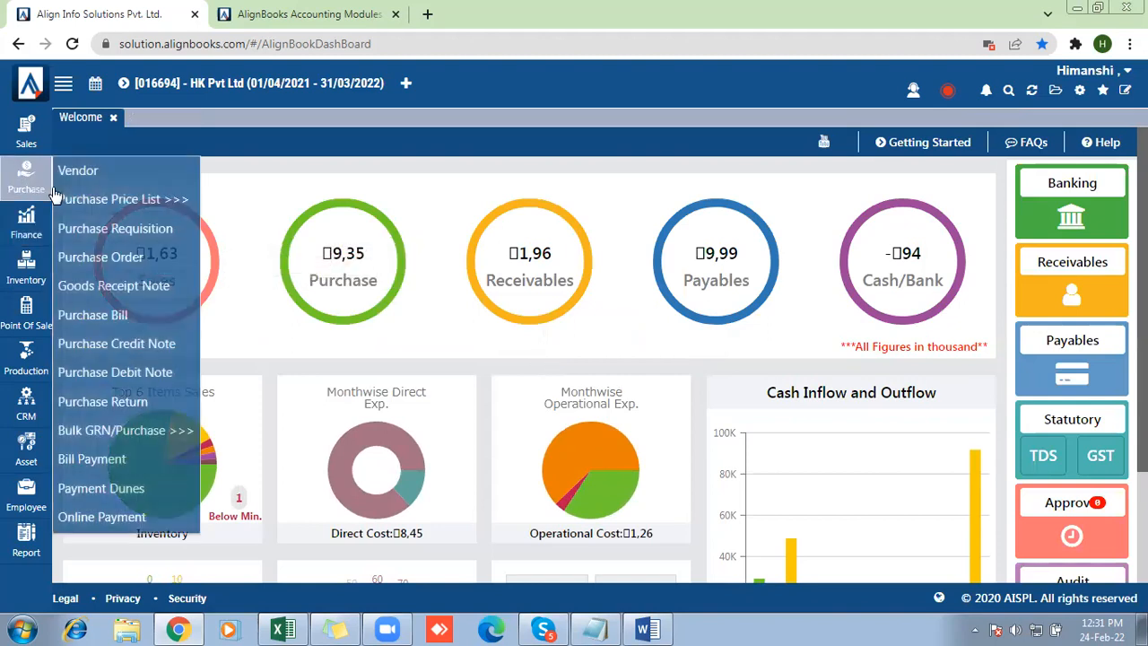
{"action": "left_click", "coordinate": [111, 323]}
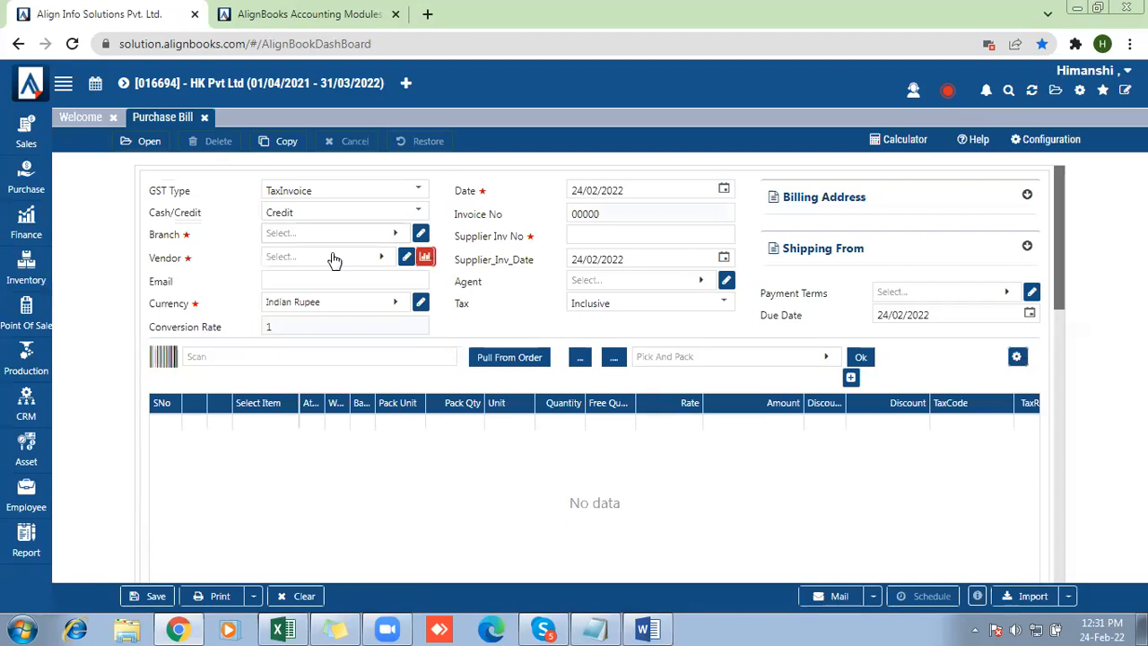
{"action": "left_click", "coordinate": [333, 258]}
{"action": "type", "text": "parid"}
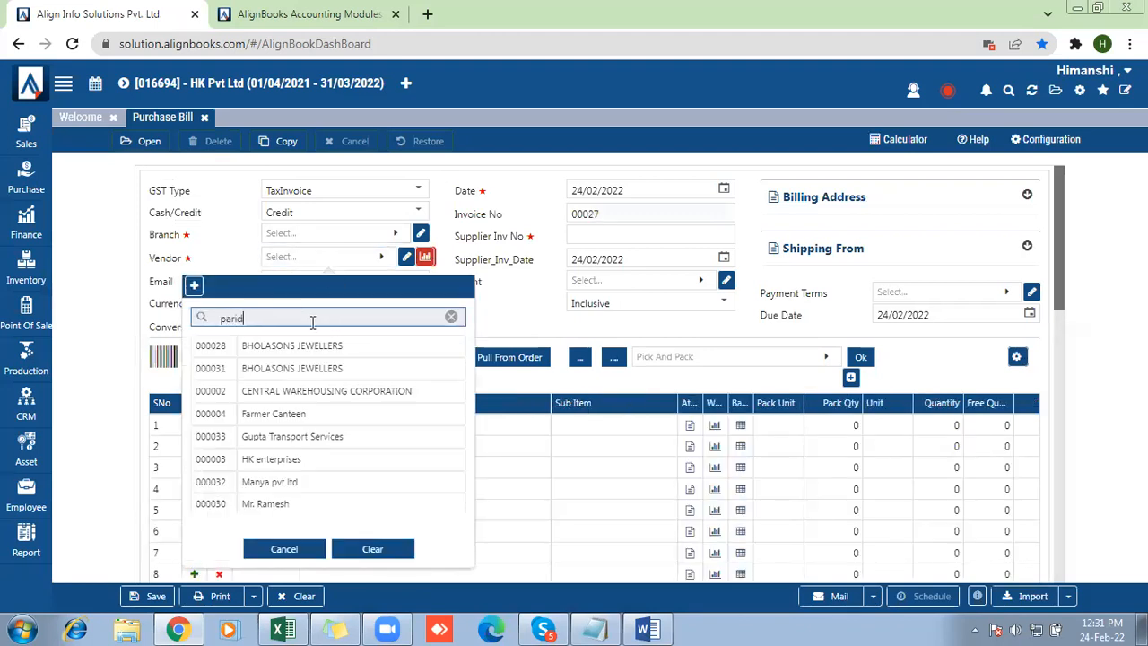
{"action": "left_click", "coordinate": [307, 346]}
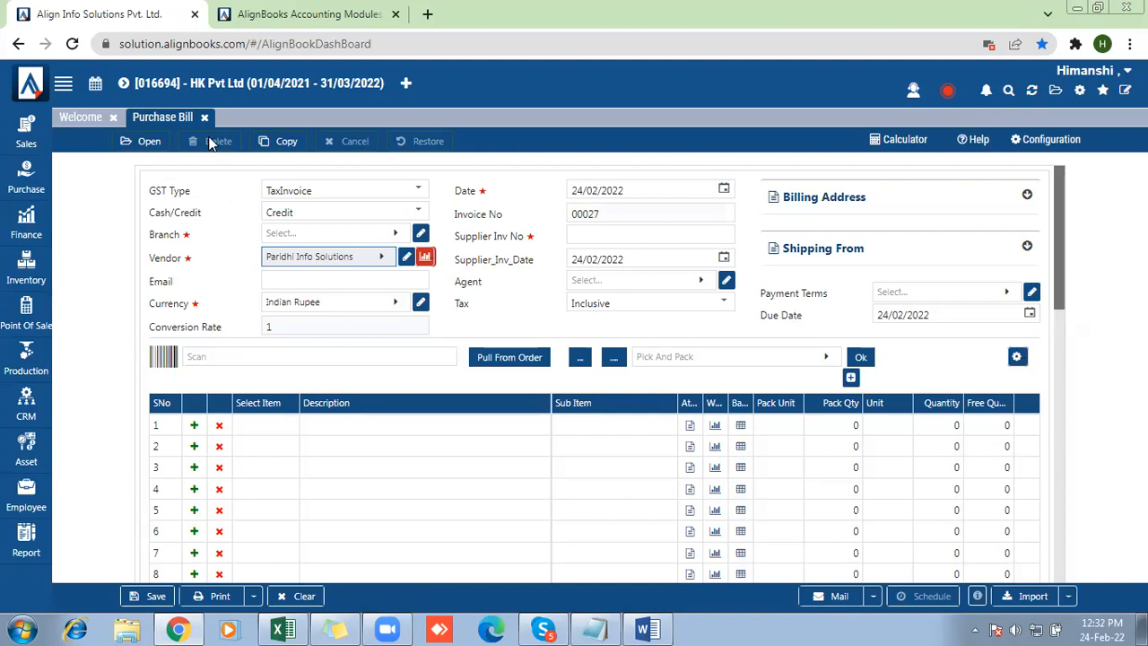
Reopen Paridhi Info Solutions from the customer list for editing and turn off Customer Common for Sales Purchase
{"action": "left_click", "coordinate": [32, 133]}
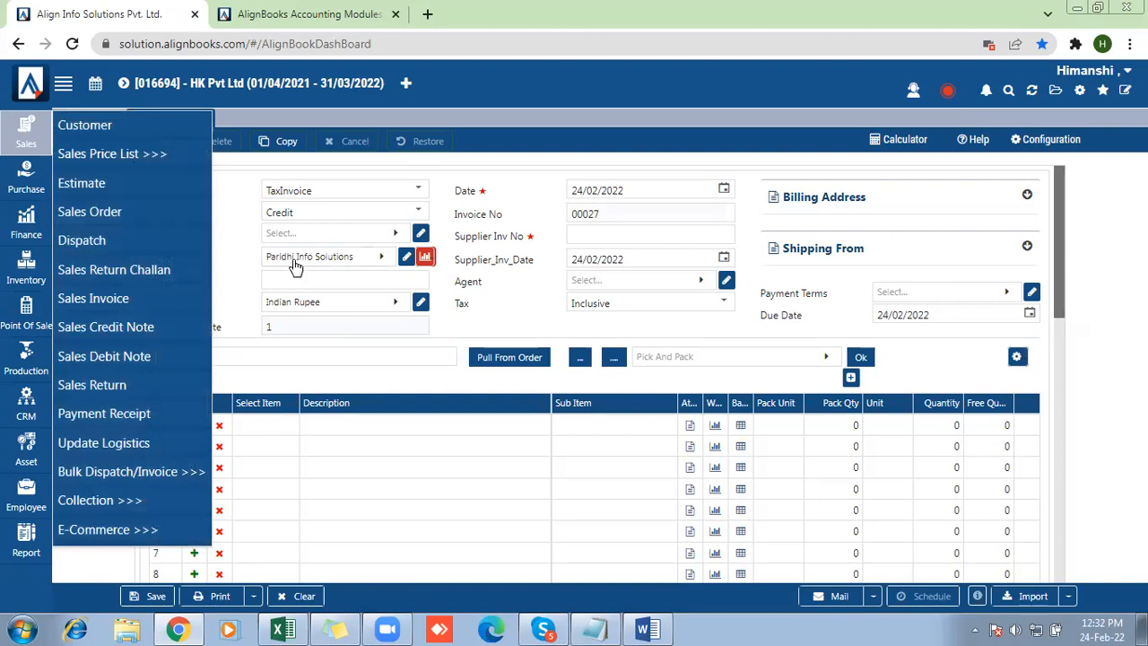
{"action": "left_click", "coordinate": [80, 135]}
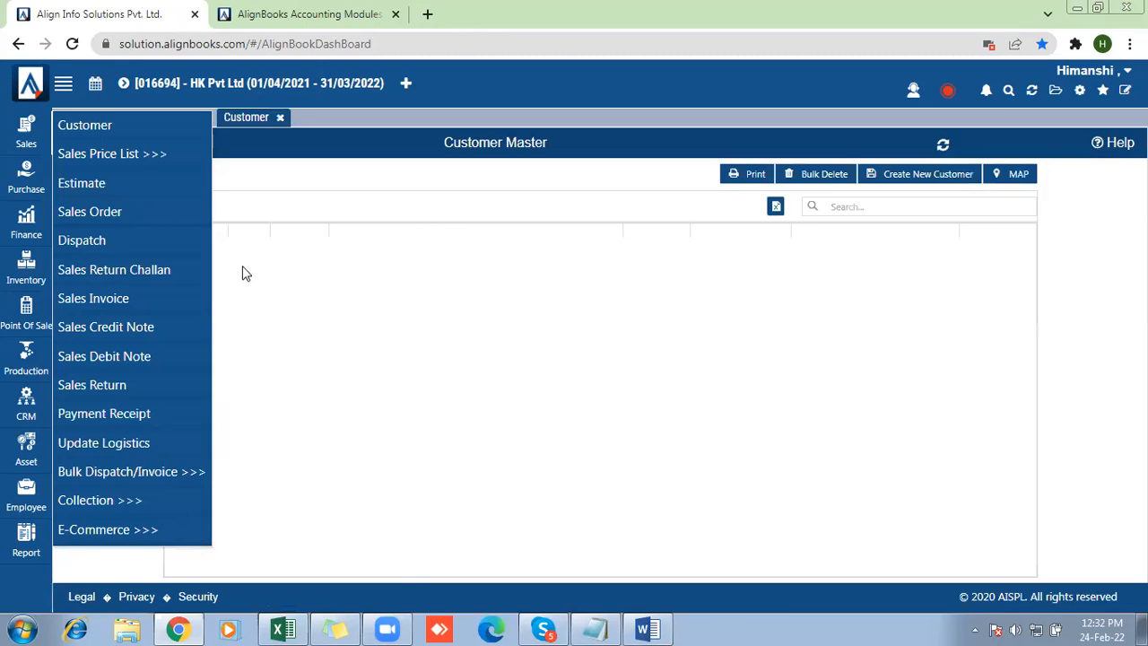
{"action": "left_click", "coordinate": [247, 277]}
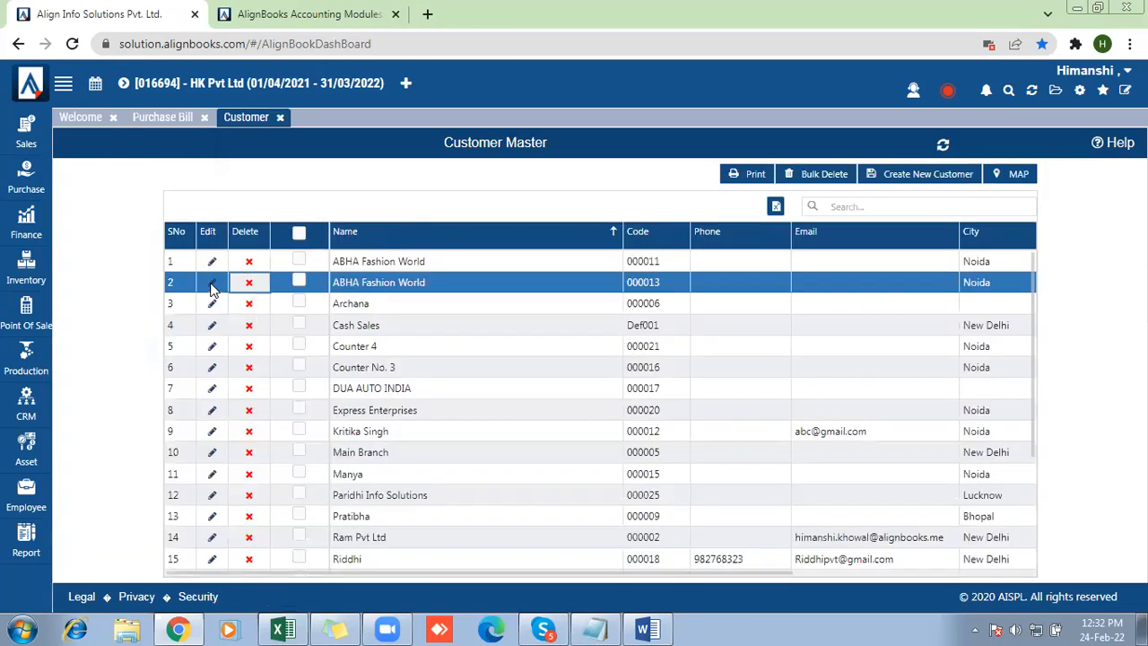
{"action": "left_click", "coordinate": [214, 499]}
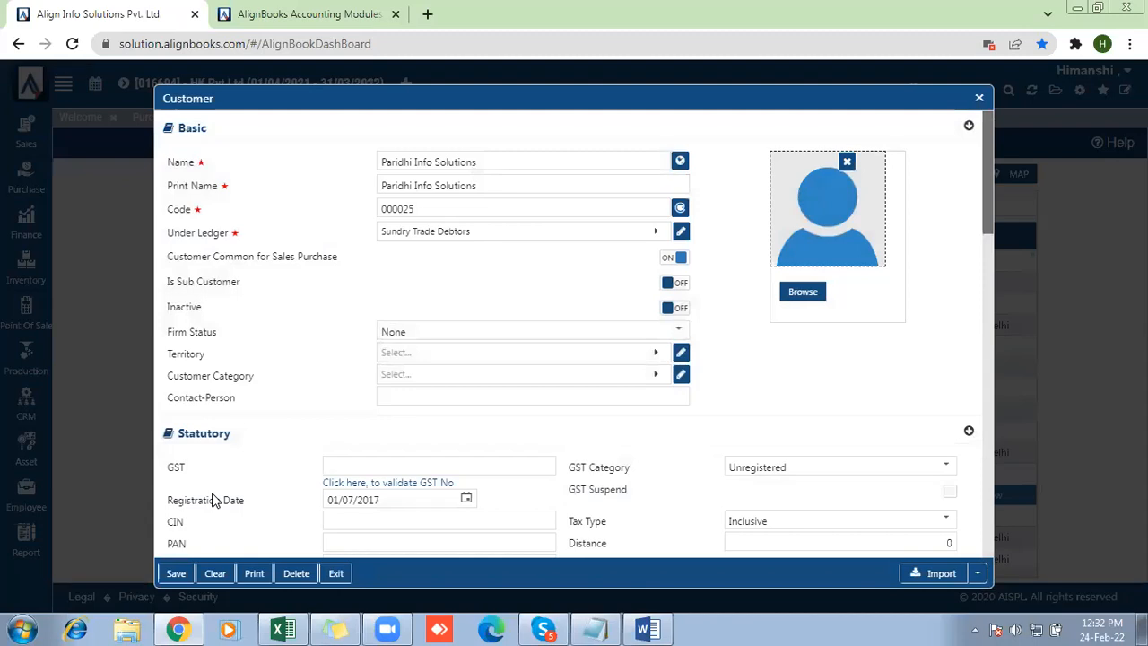
{"action": "left_click", "coordinate": [668, 258]}
Mark Paridhi Info Solutions as a sub customer under SUZLON ENERGY LTD
{"action": "left_click_drag", "start_coordinate": [171, 282], "coordinate": [240, 285]}
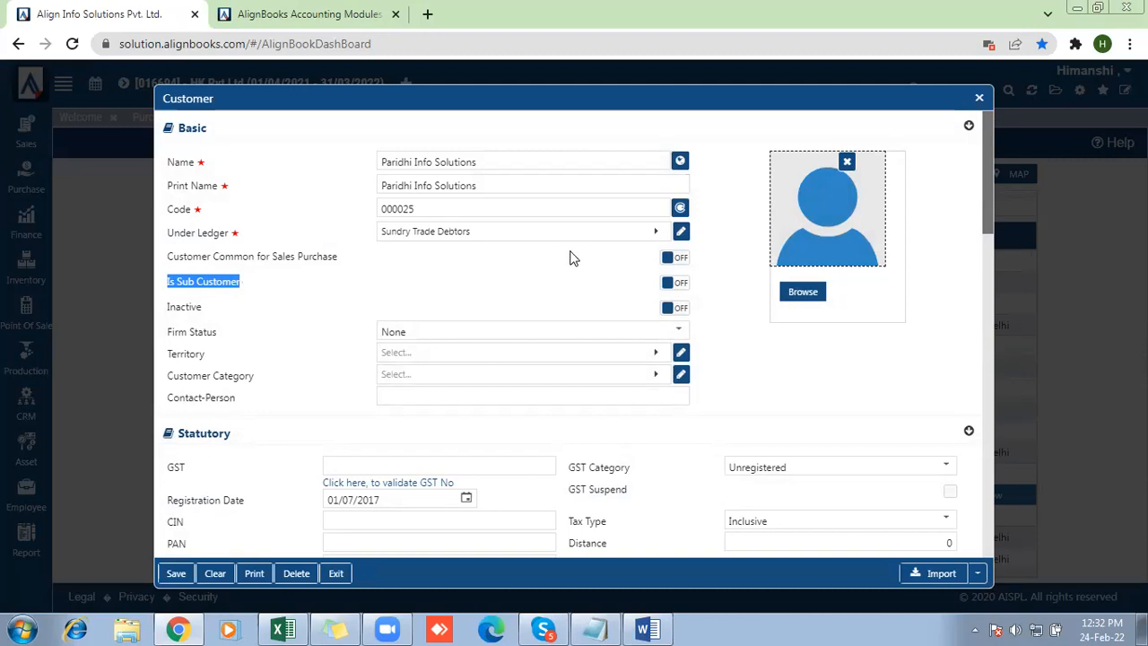
{"action": "left_click", "coordinate": [682, 283]}
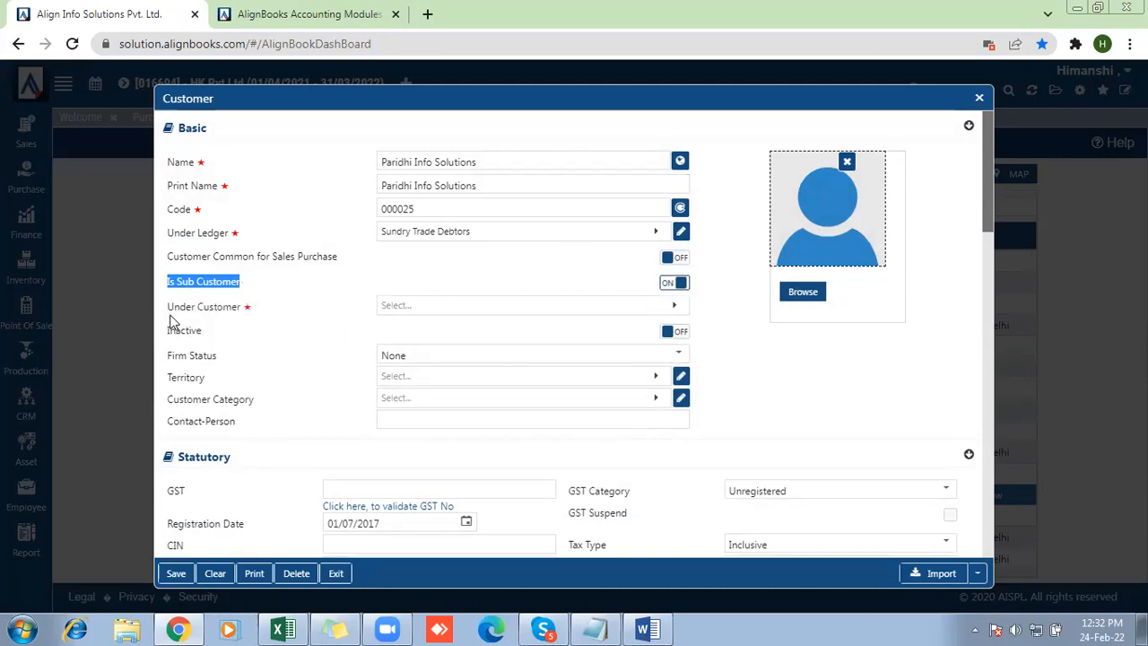
{"action": "left_click", "coordinate": [437, 314]}
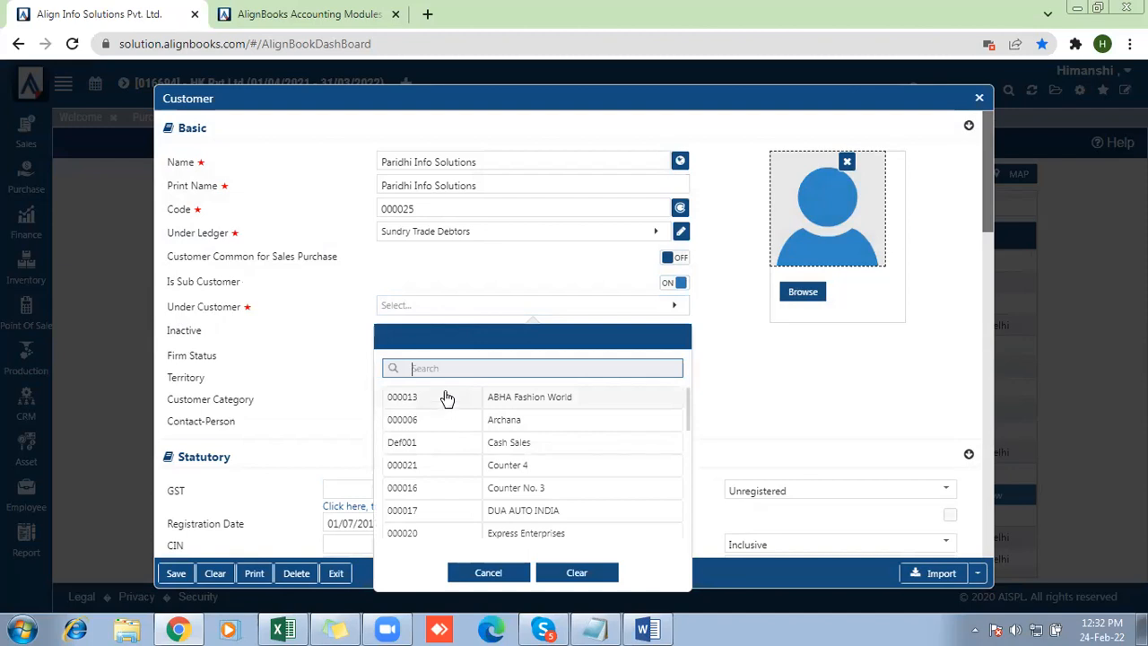
{"action": "key", "text": "Down"}
{"action": "key", "text": "Down"}
{"action": "key", "text": "Down"}
{"action": "key", "text": "Down"}
{"action": "key", "text": "Down"}
{"action": "key", "text": "Down"}
{"action": "key", "text": "Down"}
{"action": "key", "text": "Down"}
{"action": "key", "text": "Down"}
{"action": "key", "text": "Down"}
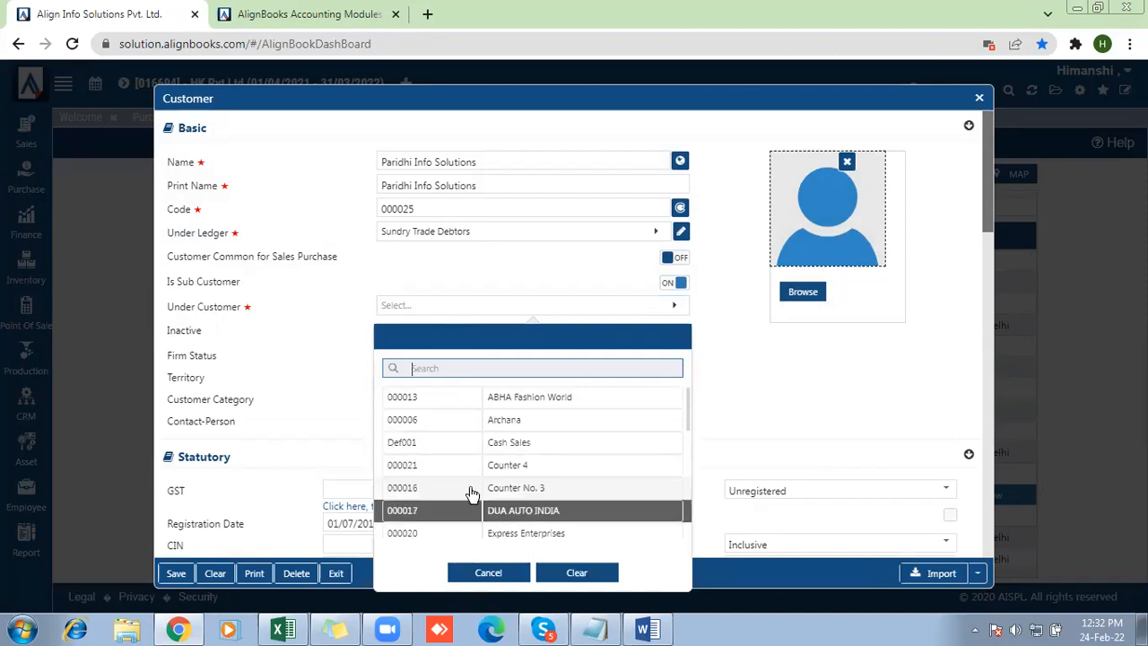
{"action": "key", "text": "Down"}
{"action": "key", "text": "Down"}
{"action": "key", "text": "Down"}
{"action": "key", "text": "Down"}
{"action": "key", "text": "Down"}
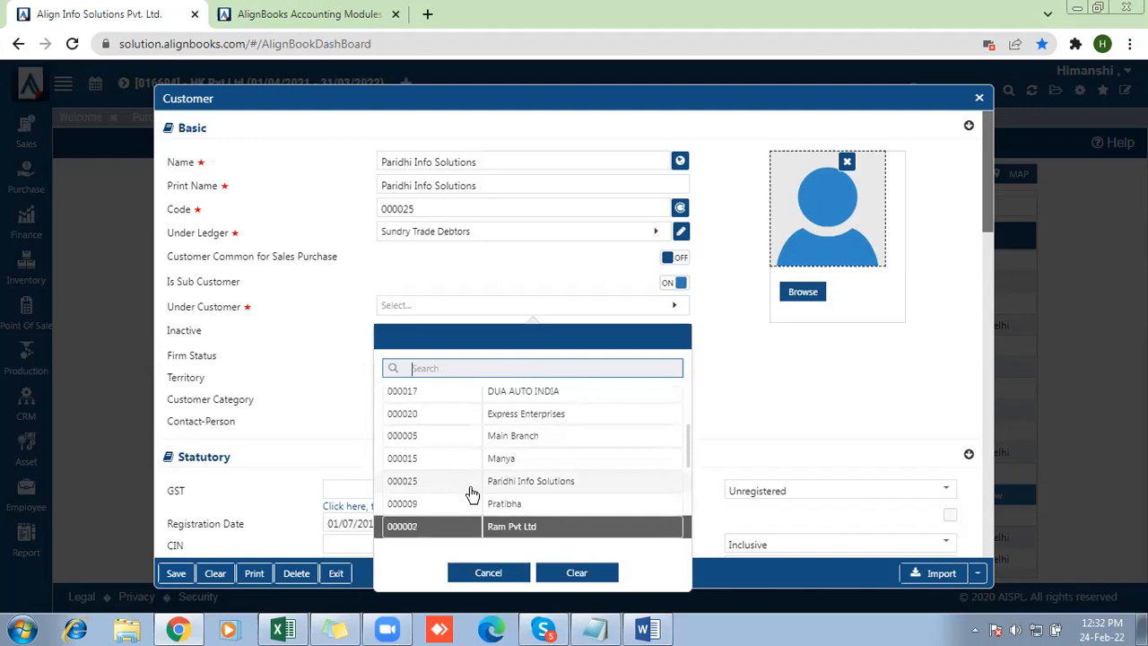
{"action": "key", "text": "Down"}
{"action": "key", "text": "Down"}
{"action": "key", "text": "Down"}
{"action": "key", "text": "Down"}
{"action": "key", "text": "Down"}
{"action": "key", "text": "Down"}
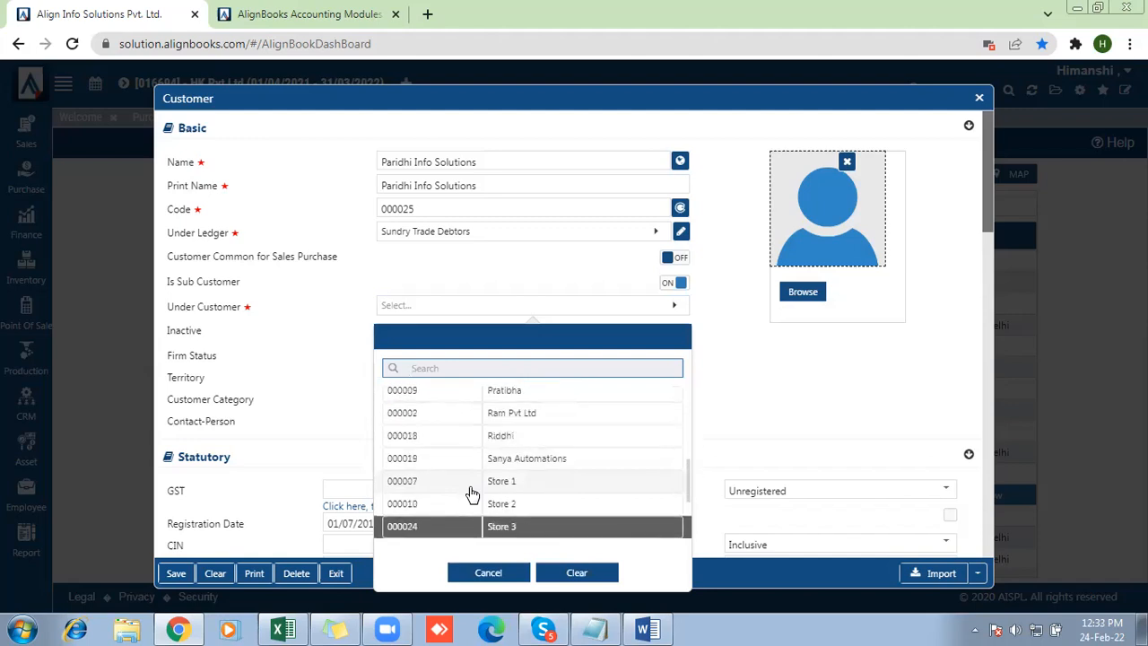
{"action": "key", "text": "Up"}
{"action": "key", "text": "Up"}
{"action": "key", "text": "Up"}
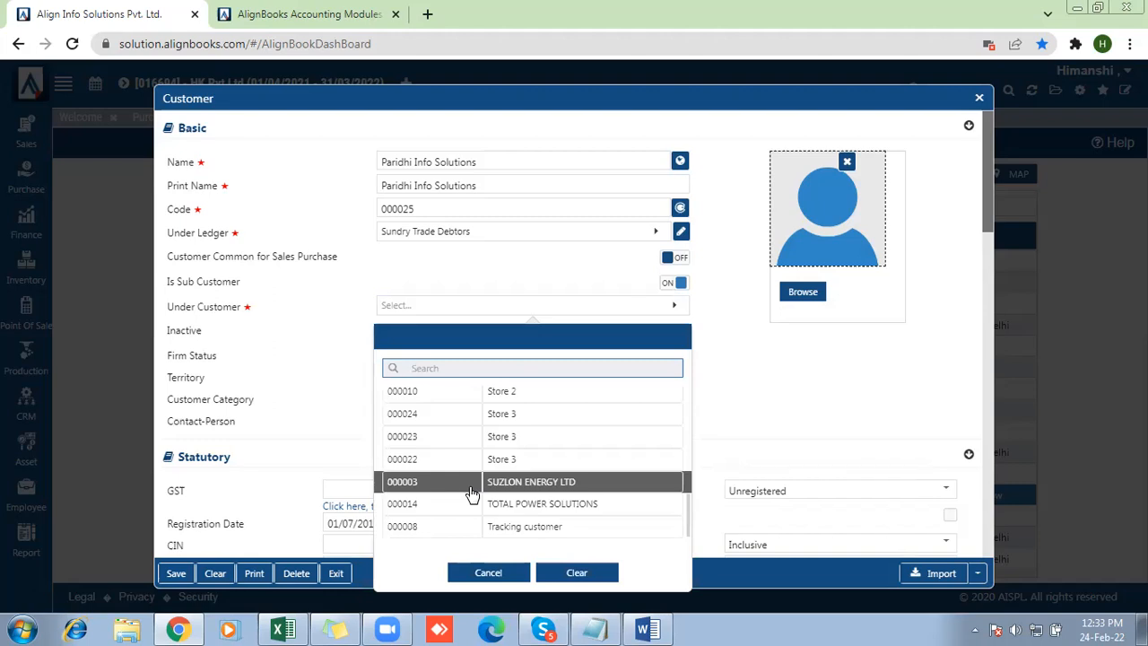
{"action": "left_click", "coordinate": [564, 493]}
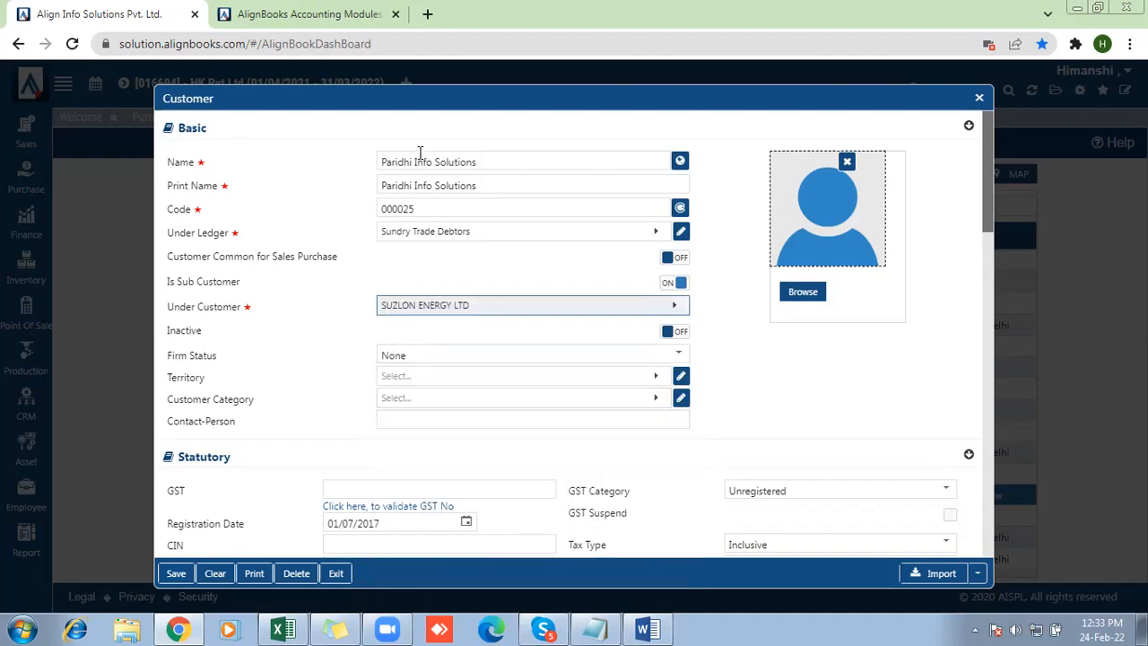
{"action": "left_click_drag", "start_coordinate": [492, 162], "coordinate": [377, 164]}
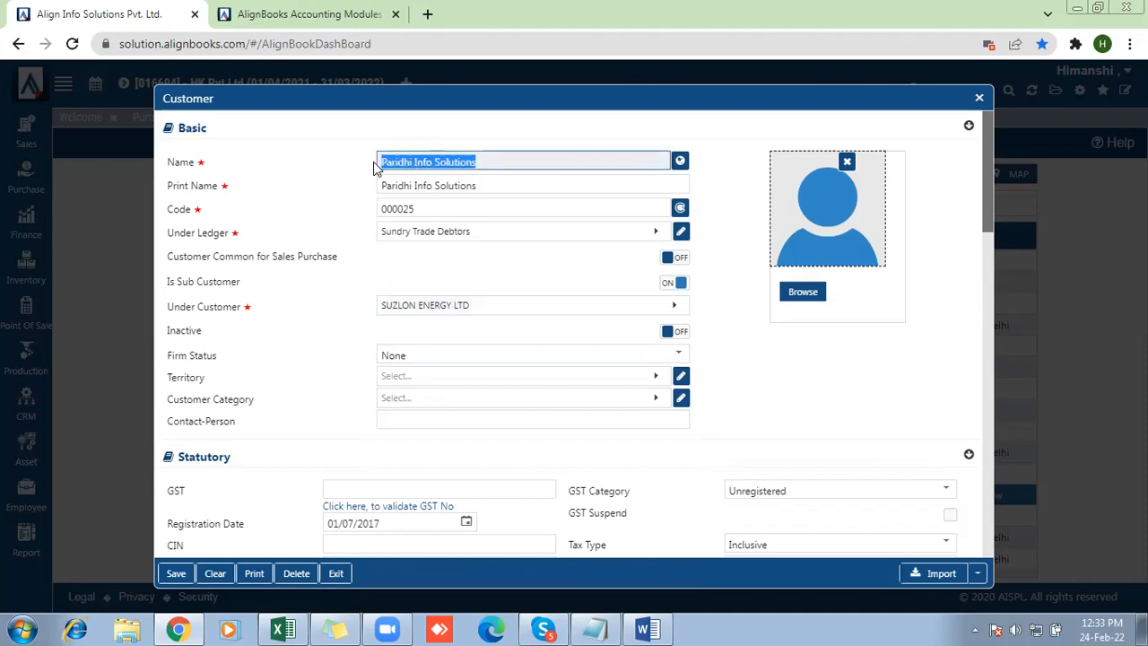
{"action": "left_click_drag", "start_coordinate": [164, 284], "coordinate": [259, 285]}
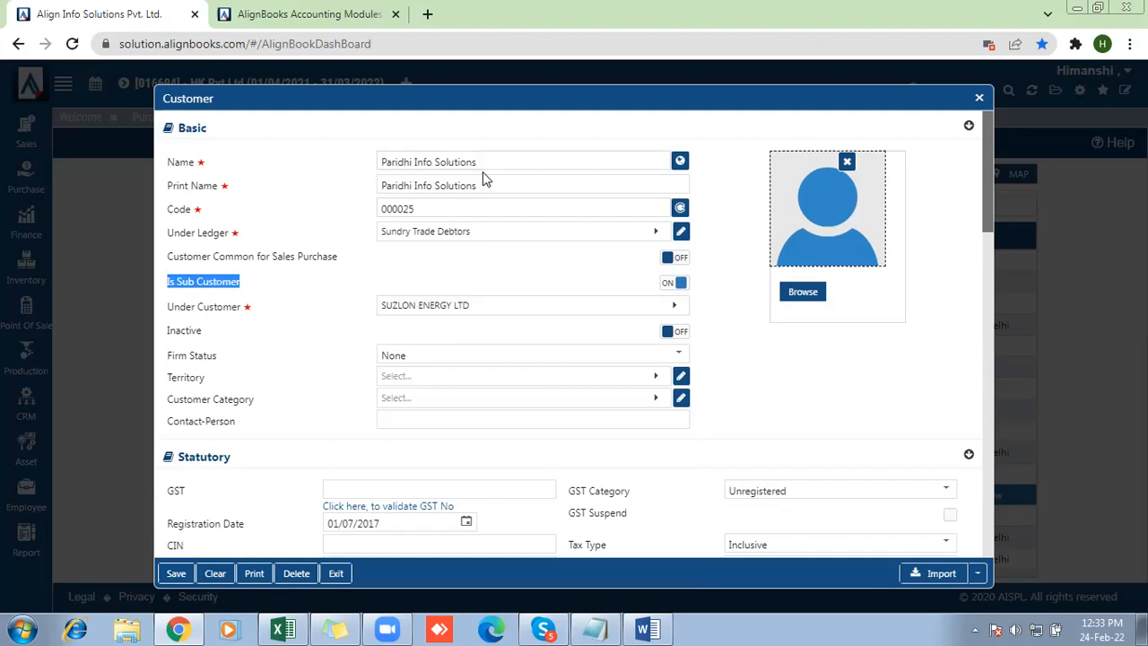
{"action": "left_click", "coordinate": [379, 157]}
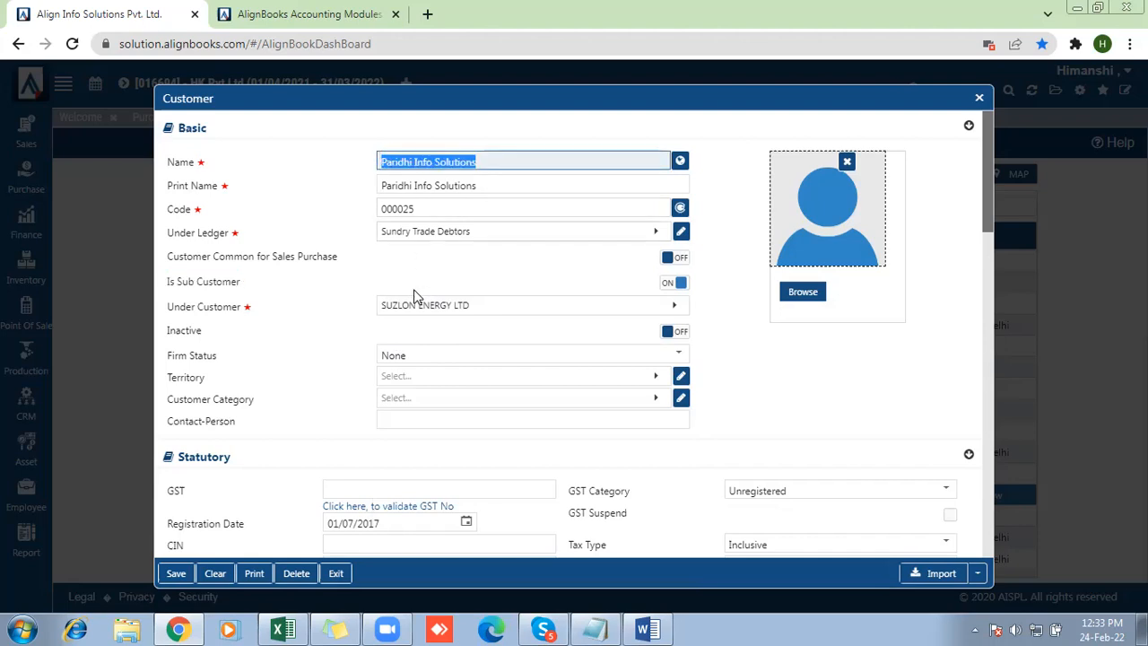
{"action": "left_click", "coordinate": [349, 289]}
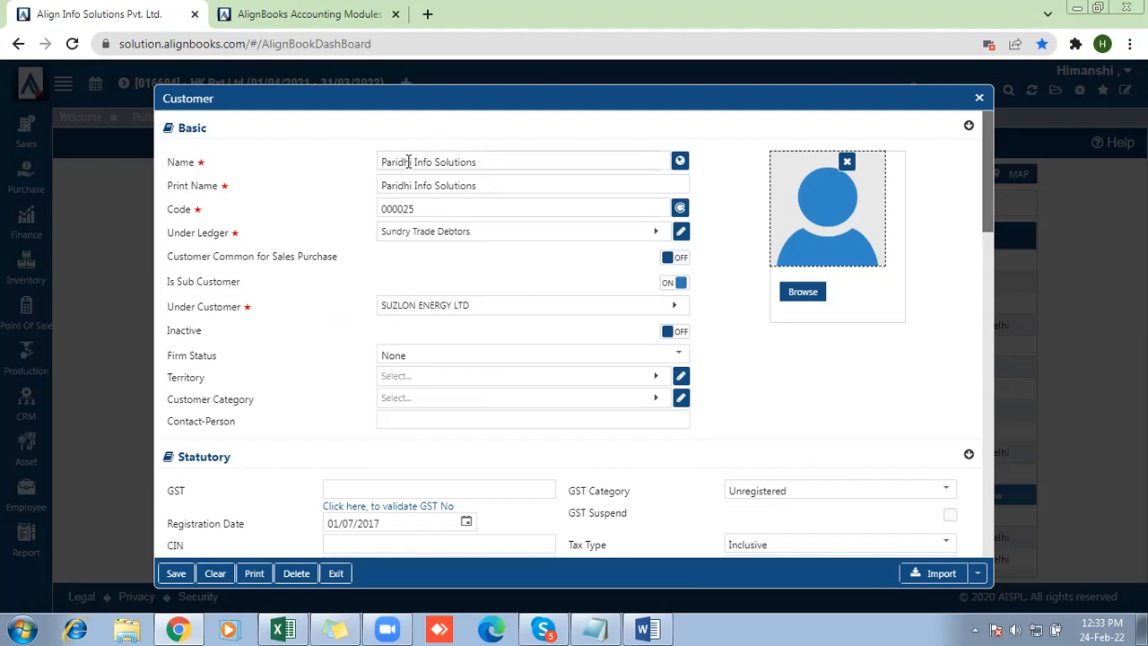
{"action": "left_click_drag", "start_coordinate": [494, 158], "coordinate": [362, 150]}
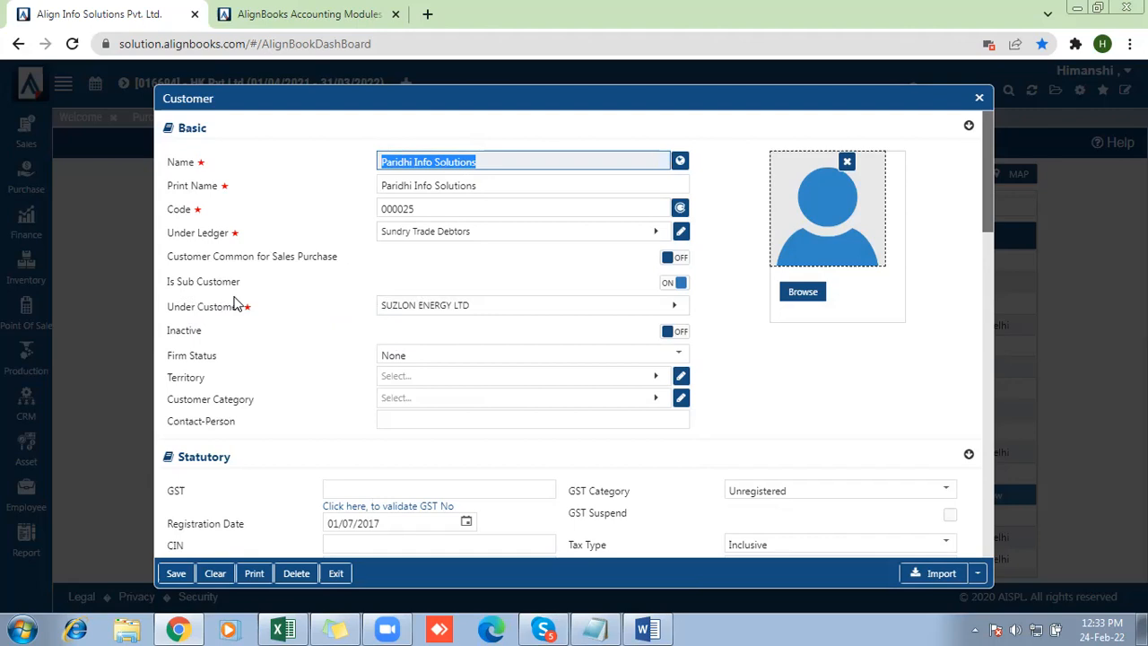
Clear the parent customer selection and turn off Is Sub Customer
{"action": "left_click", "coordinate": [472, 312]}
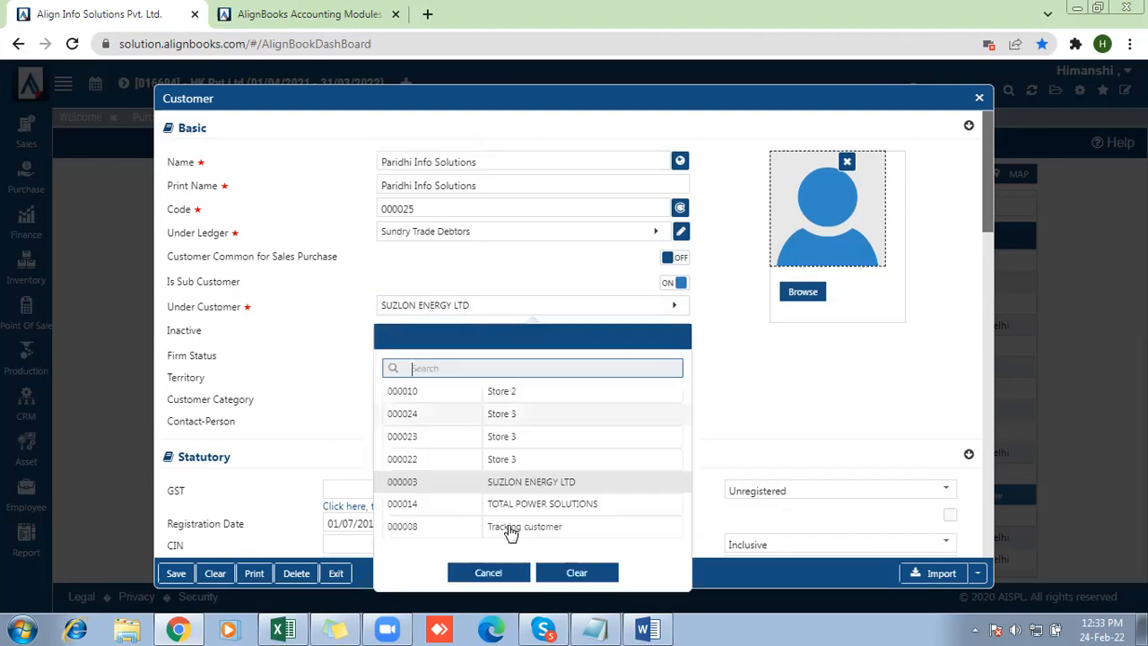
{"action": "left_click", "coordinate": [578, 574]}
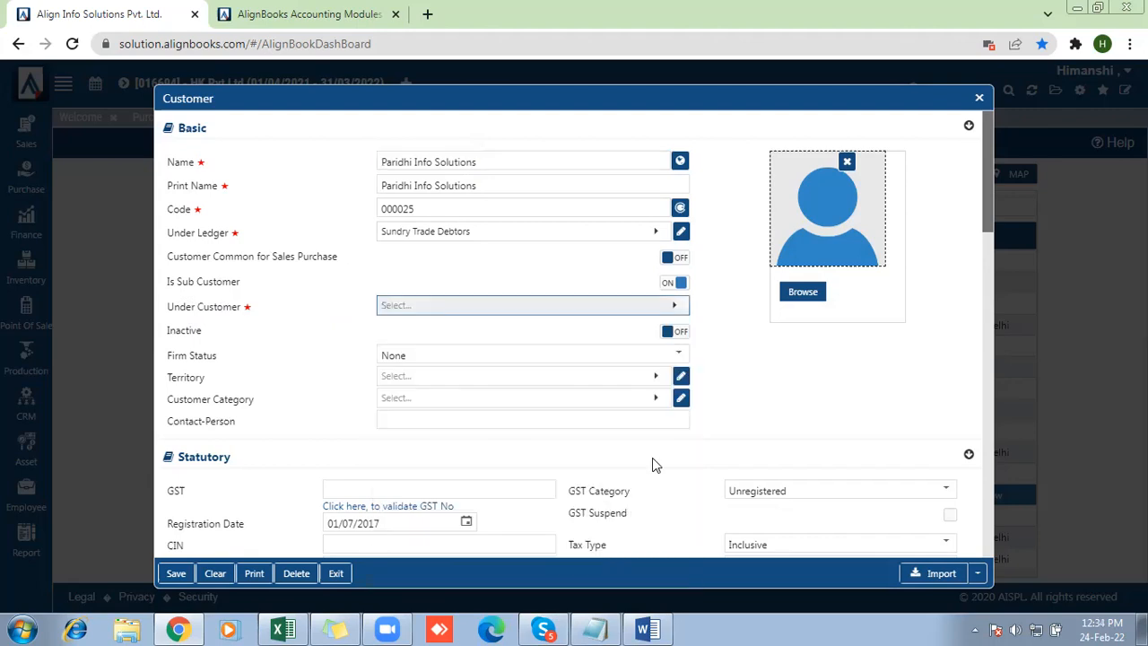
{"action": "left_click", "coordinate": [680, 285]}
Review the Inactive setting and the available firm status options, keeping the firm status at None
{"action": "left_click_drag", "start_coordinate": [164, 316], "coordinate": [215, 316]}
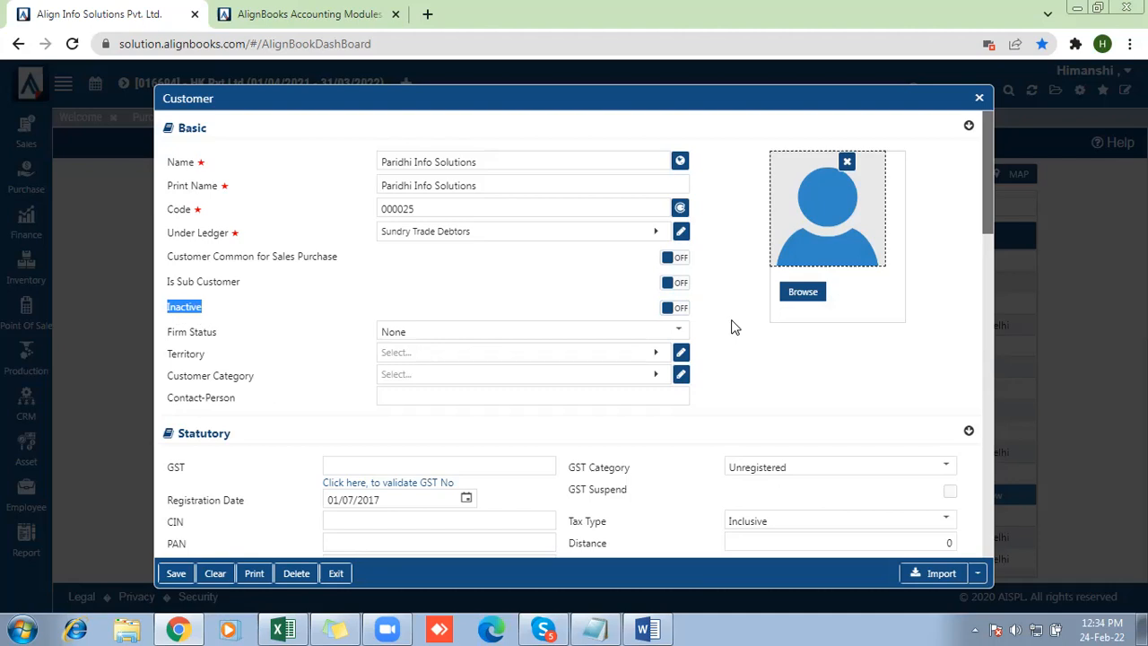
{"action": "left_click_drag", "start_coordinate": [169, 330], "coordinate": [217, 336]}
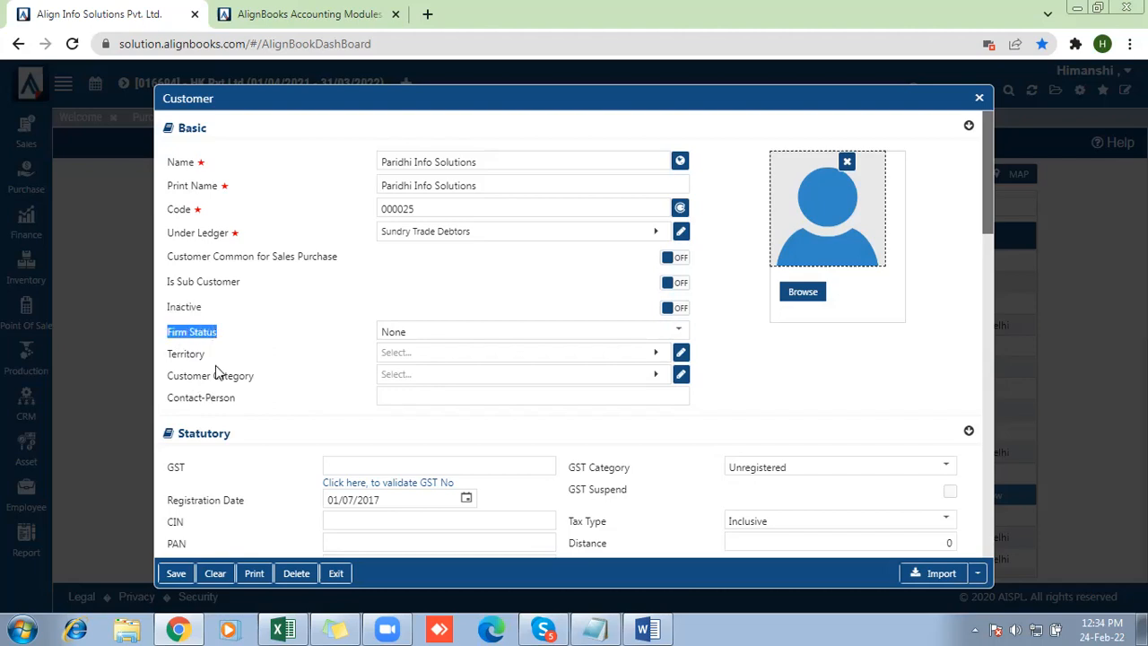
{"action": "left_click", "coordinate": [398, 331]}
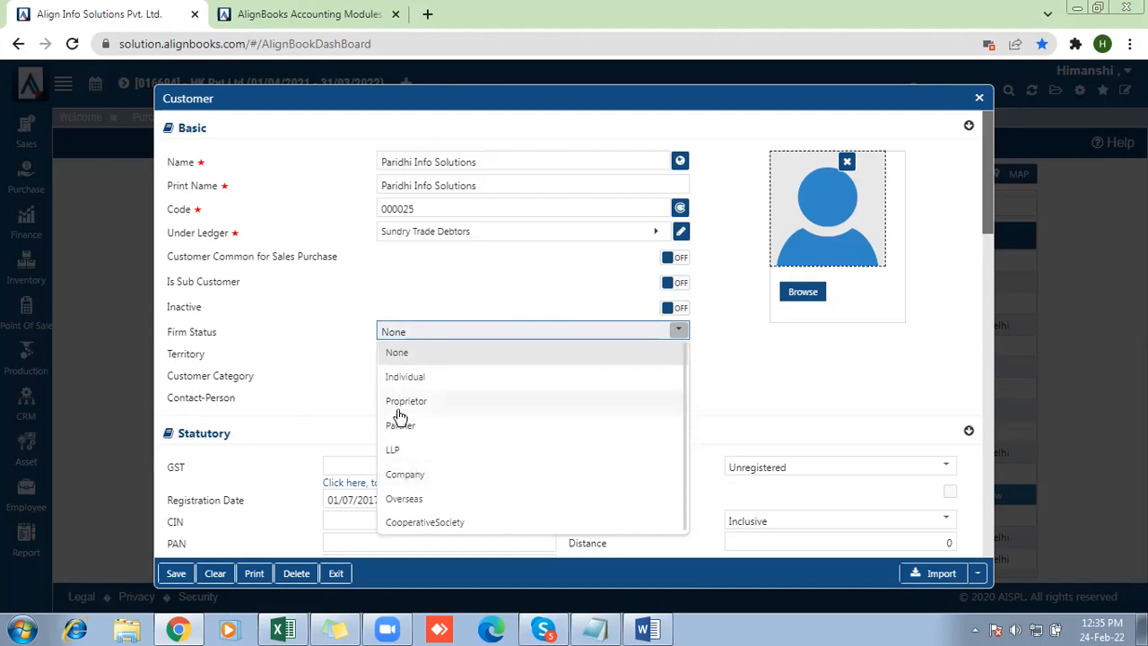
{"action": "left_click", "coordinate": [405, 356]}
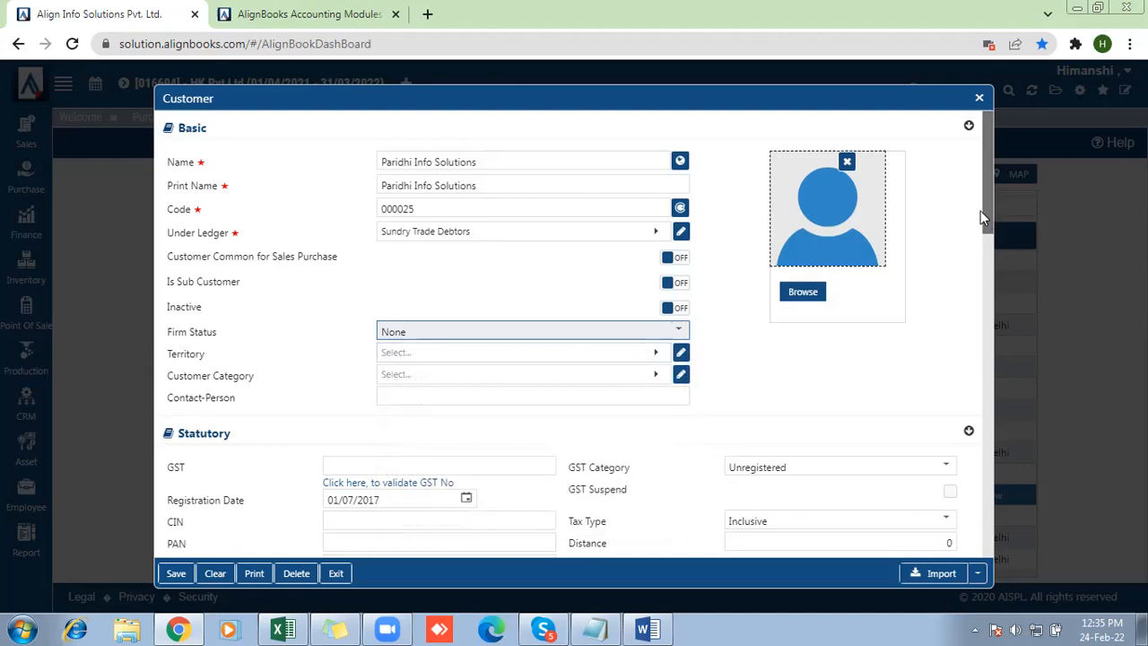
Review the customer's address fields and the available territory options without choosing a territory
{"action": "left_click_drag", "start_coordinate": [989, 219], "coordinate": [989, 332]}
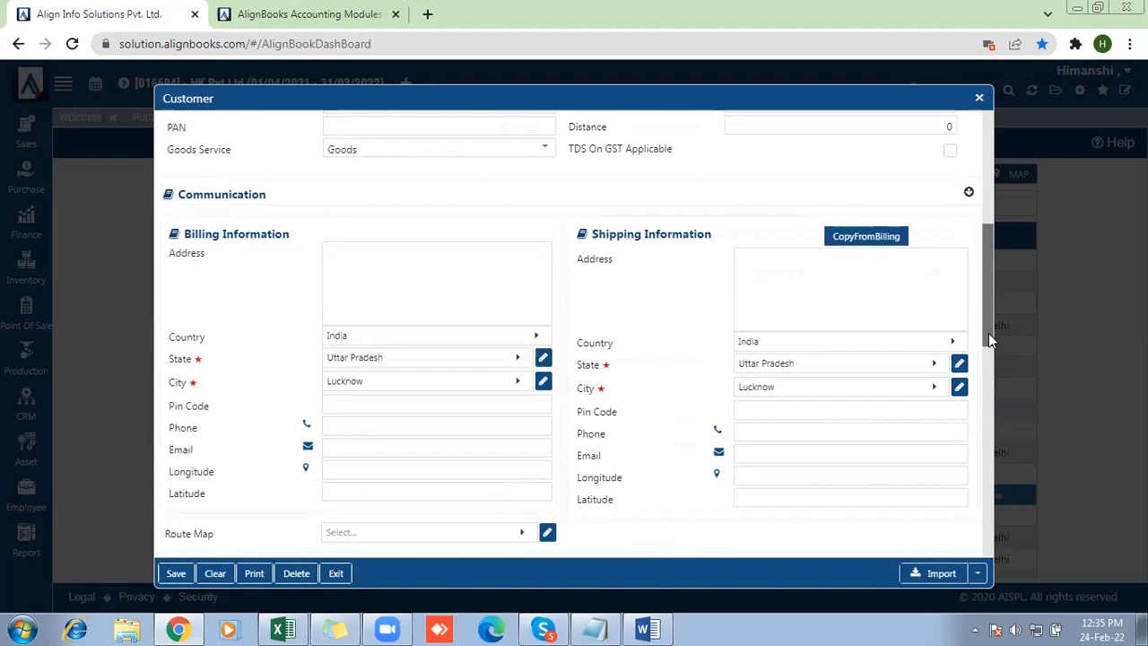
{"action": "left_click_drag", "start_coordinate": [988, 339], "coordinate": [987, 247]}
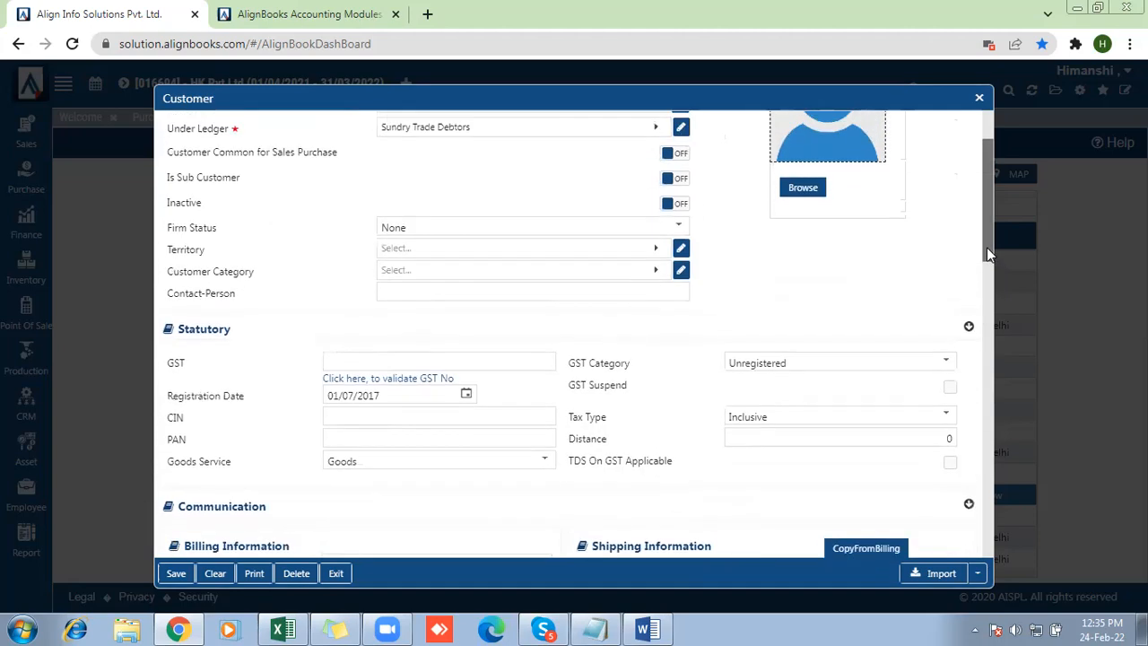
{"action": "left_click", "coordinate": [412, 251]}
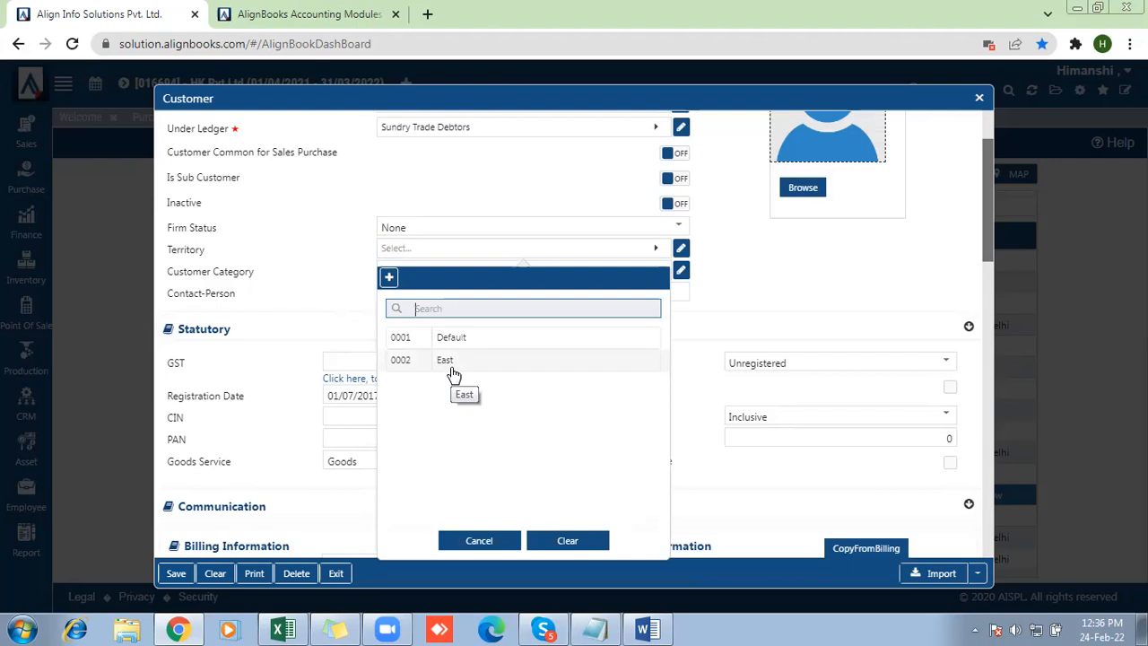
{"action": "left_click", "coordinate": [490, 544]}
{"action": "left_click_drag", "start_coordinate": [985, 237], "coordinate": [973, 371]}
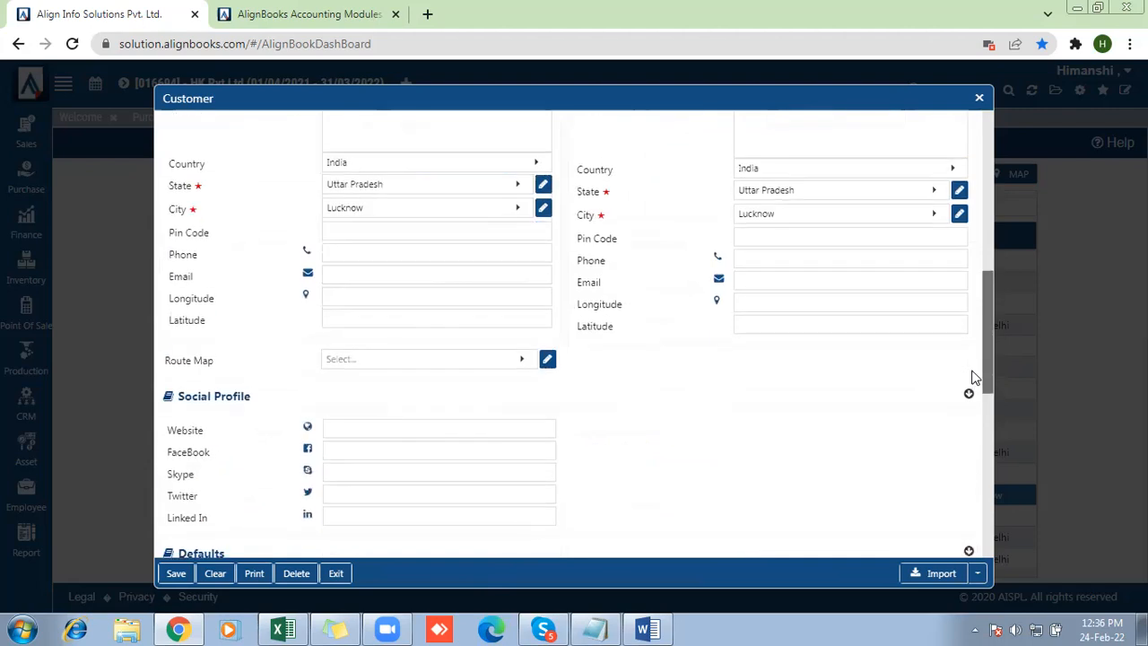
{"action": "left_click_drag", "start_coordinate": [990, 375], "coordinate": [990, 271]}
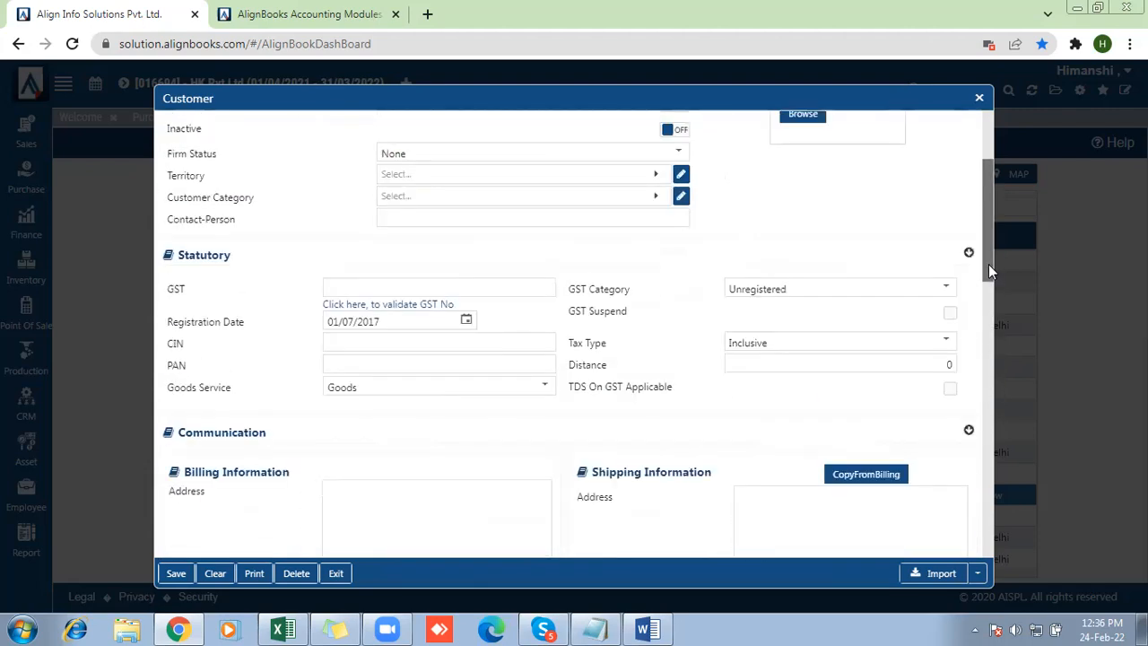
Create a new territory named North Area and assign it to the customer
{"action": "left_click", "coordinate": [489, 178]}
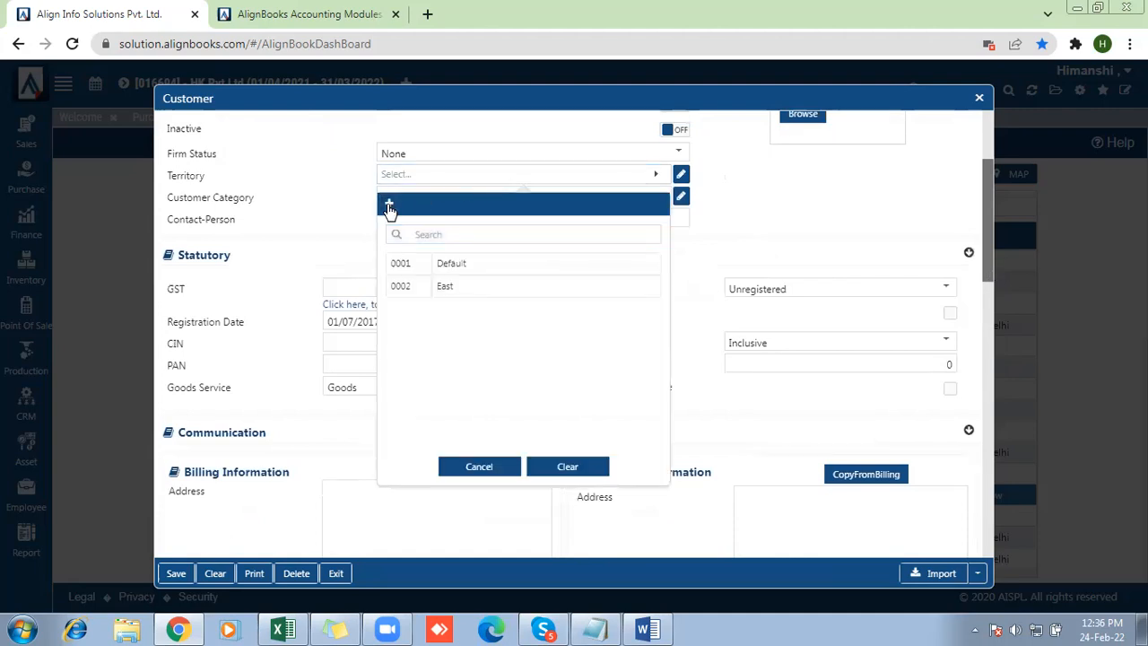
{"action": "left_click", "coordinate": [389, 206]}
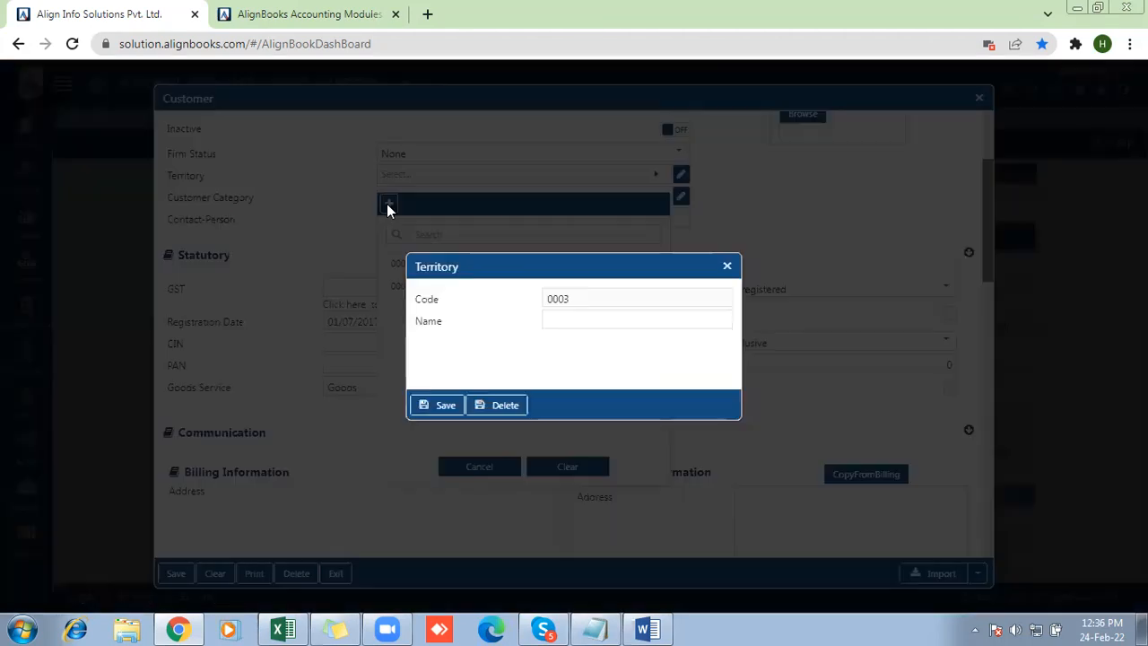
{"action": "left_click", "coordinate": [574, 321]}
{"action": "type", "text": "No"}
{"action": "type", "text": "rth"}
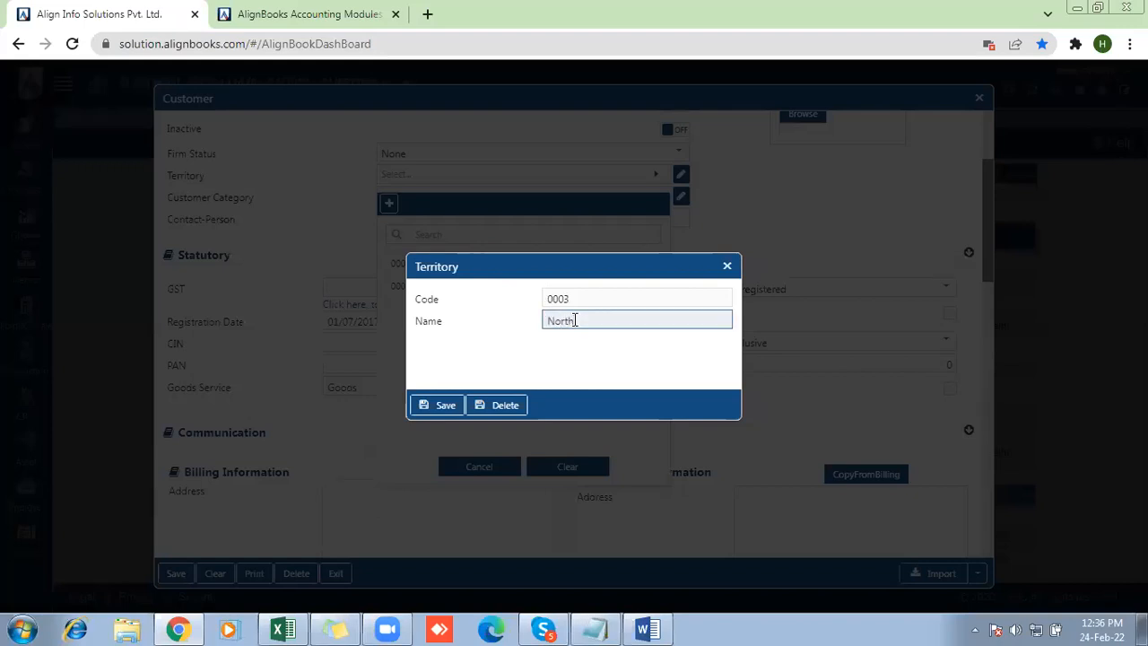
{"action": "type", "text": " Area"}
{"action": "left_click", "coordinate": [446, 406]}
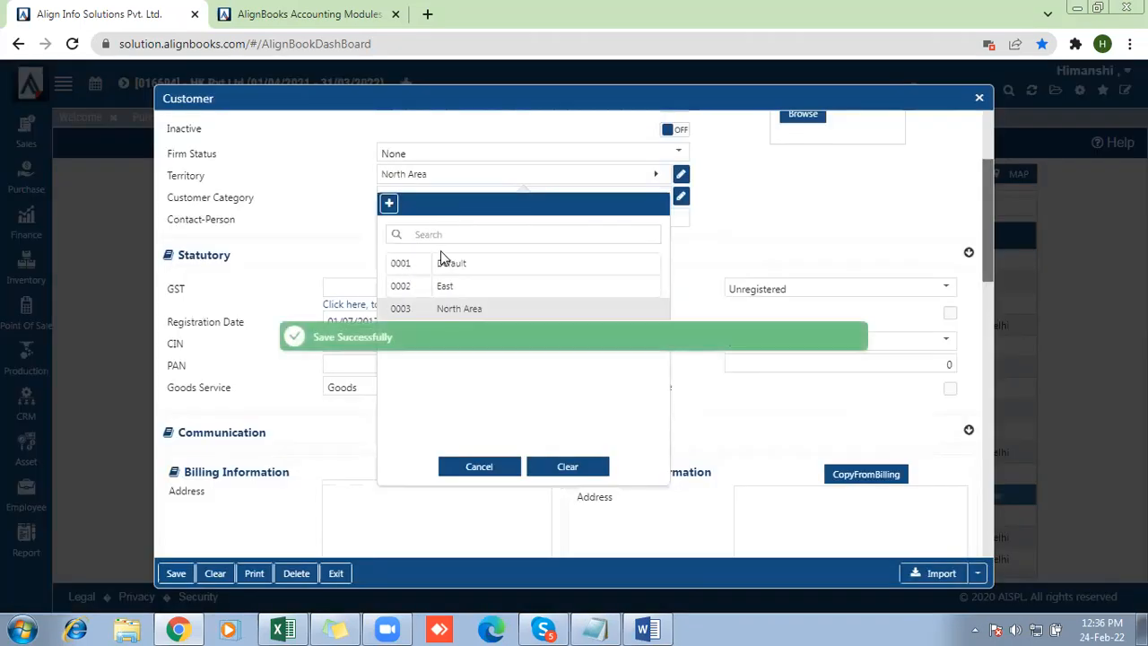
{"action": "left_click", "coordinate": [446, 308]}
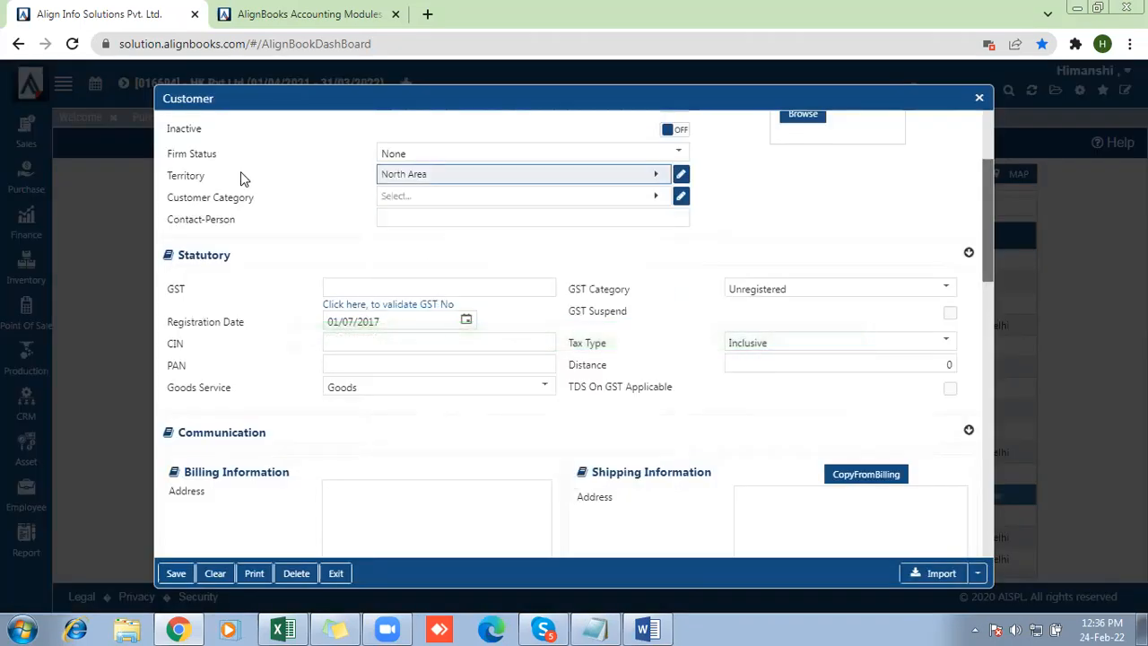
Create a new customer category named Distributors and assign it to the customer
{"action": "left_click_drag", "start_coordinate": [167, 198], "coordinate": [258, 201]}
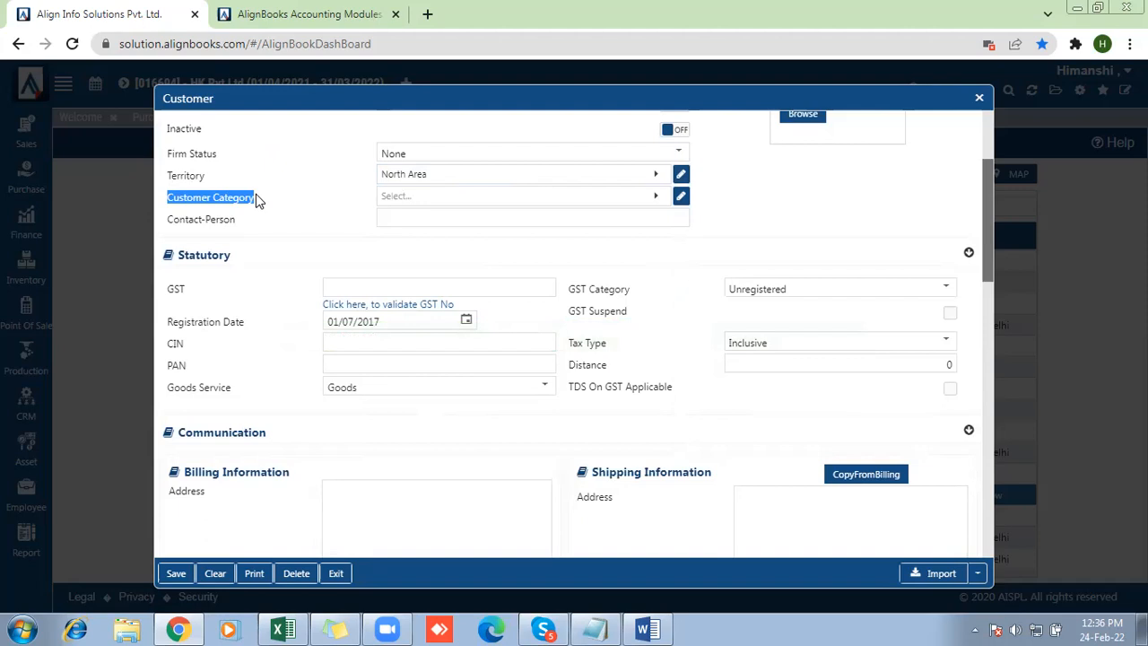
{"action": "left_click", "coordinate": [411, 199]}
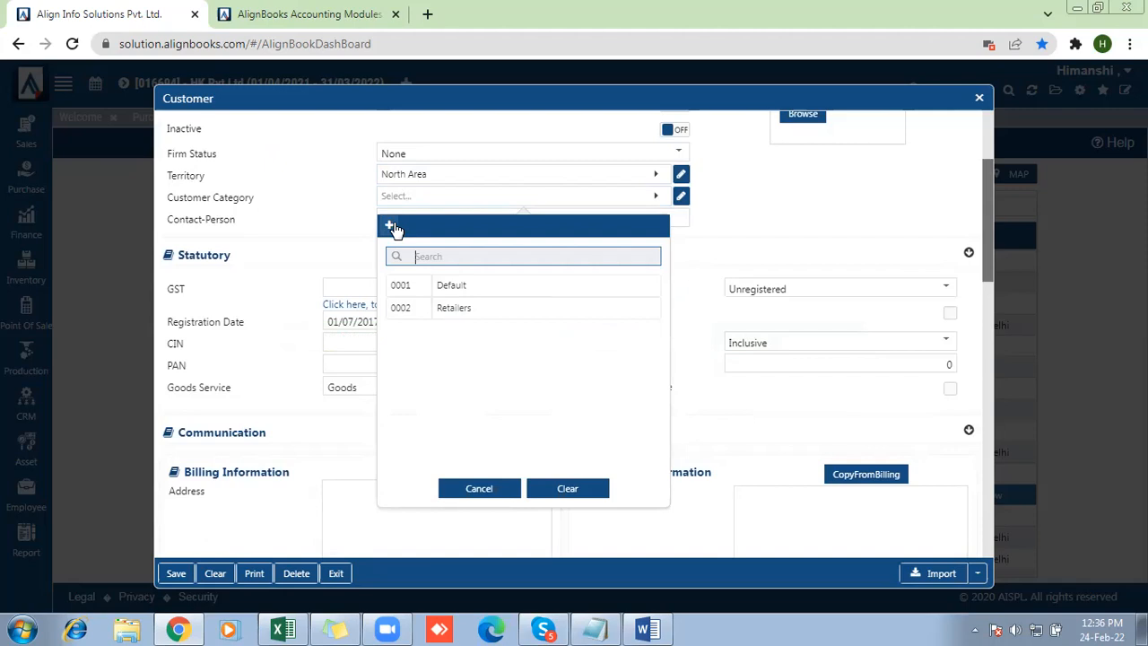
{"action": "left_click", "coordinate": [394, 228]}
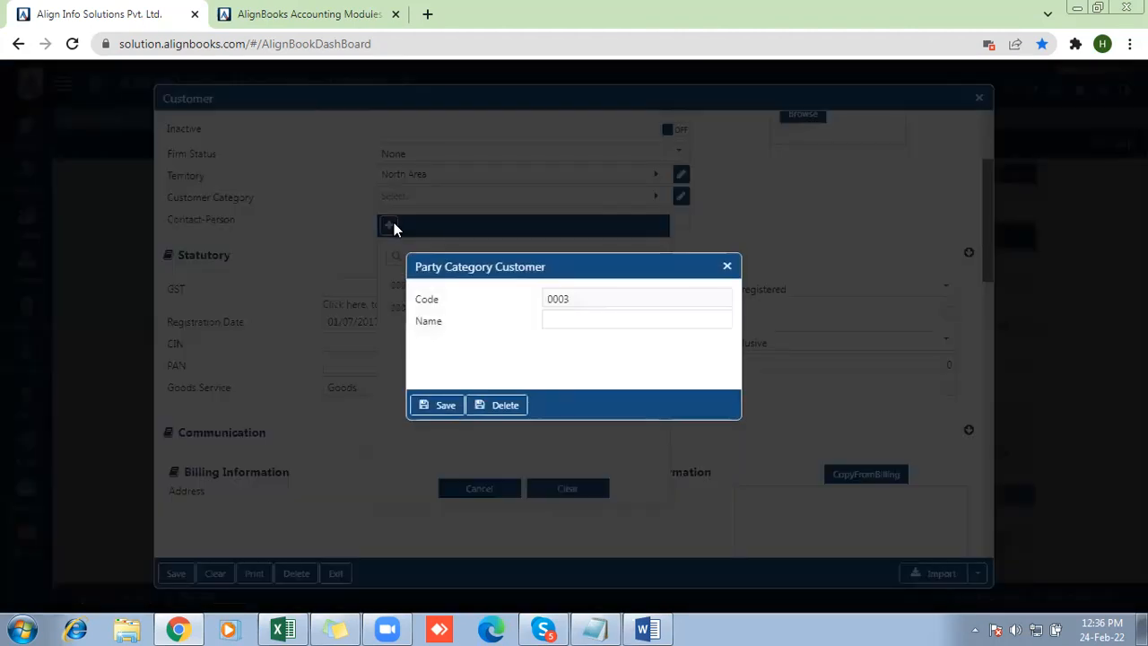
{"action": "left_click", "coordinate": [555, 324]}
{"action": "type", "text": "DS"}
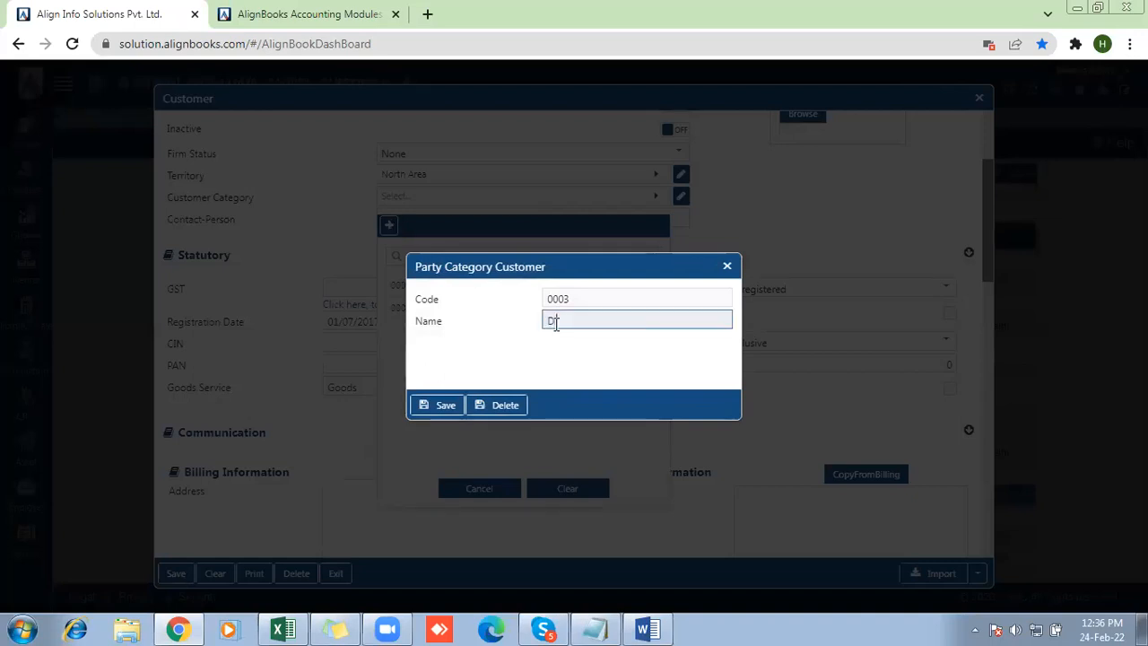
{"action": "type", "text": "stributors"}
{"action": "left_click", "coordinate": [442, 413]}
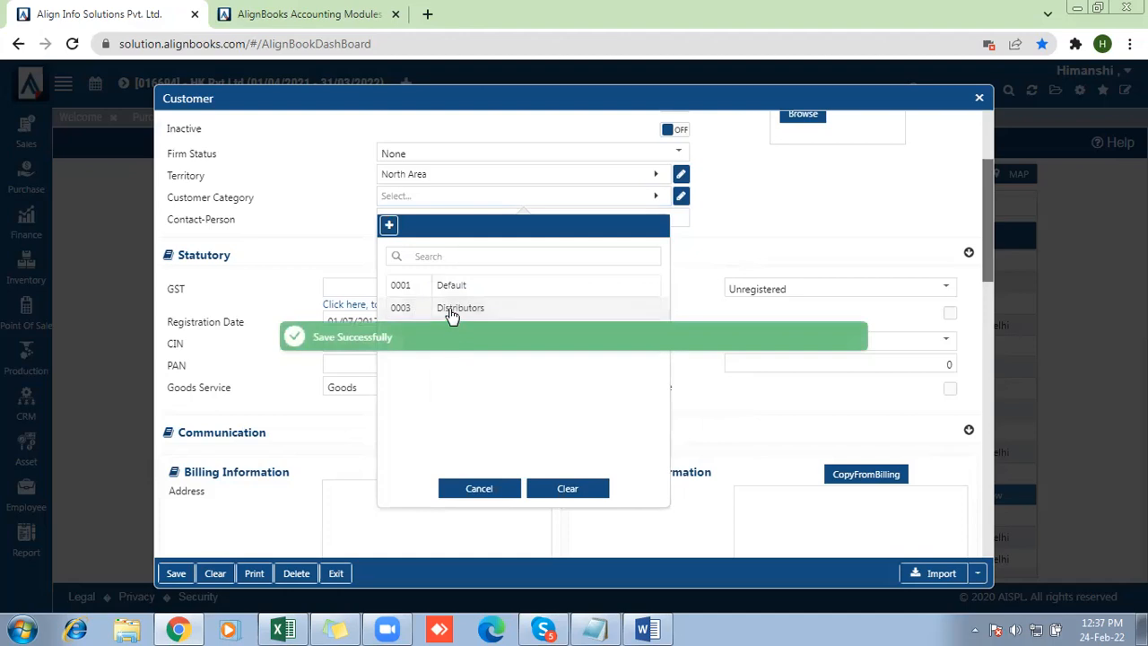
{"action": "left_click", "coordinate": [453, 309]}
Go through the contact person and statutory GST fields and set the customer's tax type to Exclusive
{"action": "left_click", "coordinate": [393, 217]}
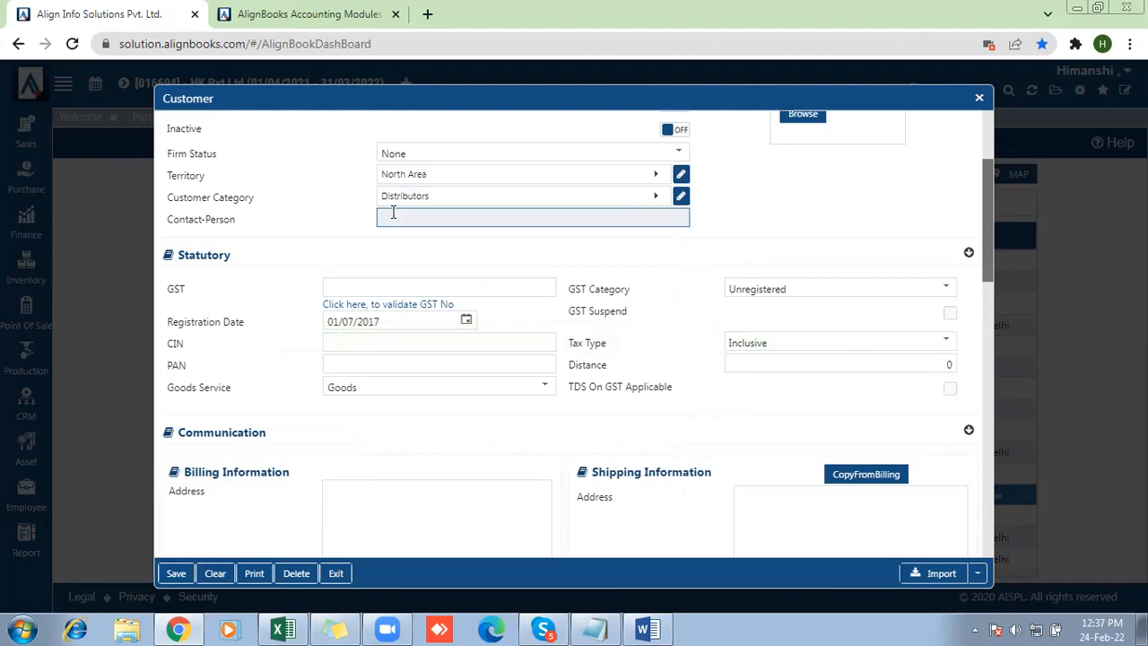
{"action": "left_click", "coordinate": [381, 285]}
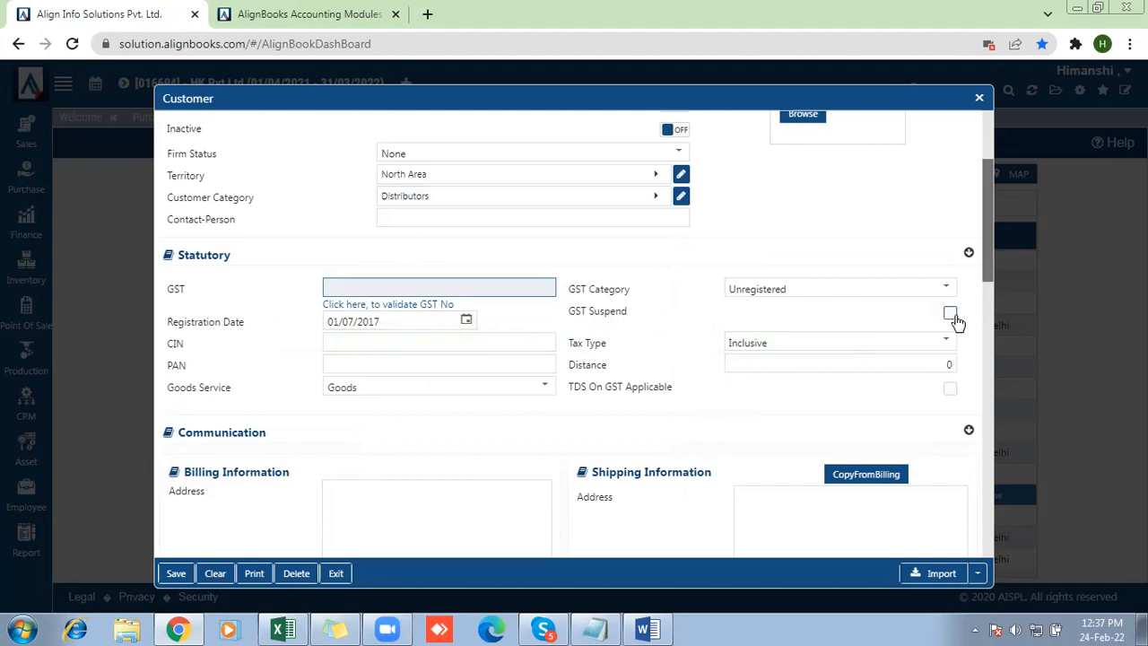
{"action": "left_click_drag", "start_coordinate": [562, 341], "coordinate": [603, 344]}
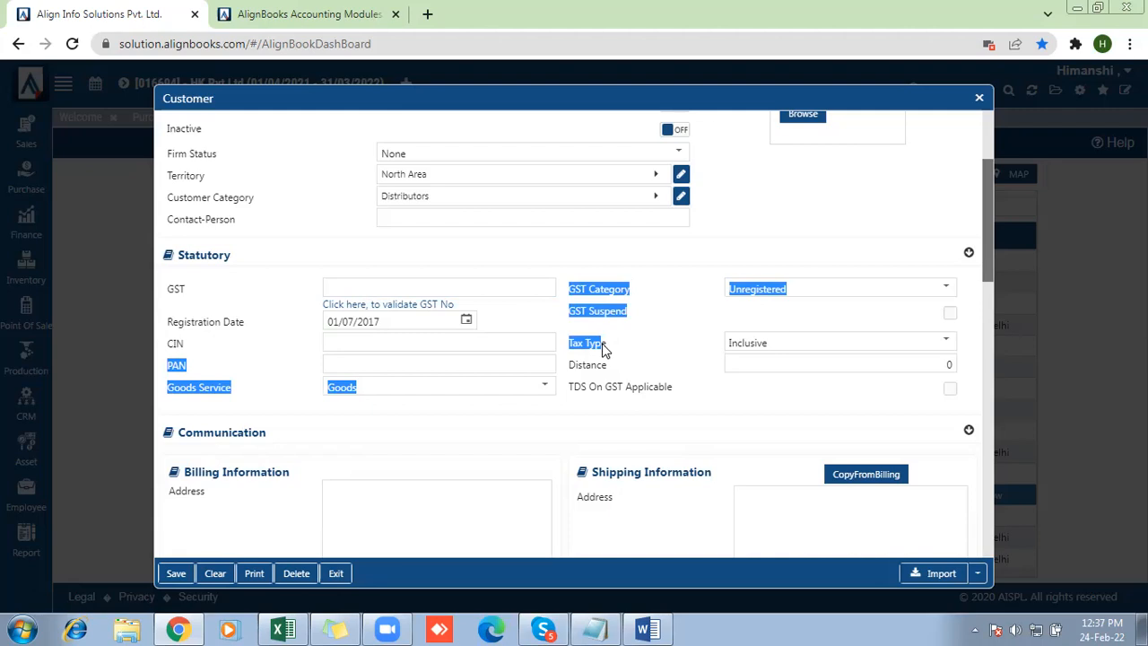
{"action": "left_click", "coordinate": [633, 337]}
{"action": "left_click_drag", "start_coordinate": [555, 291], "coordinate": [611, 291]}
{"action": "left_click", "coordinate": [611, 291]}
{"action": "left_click_drag", "start_coordinate": [572, 342], "coordinate": [749, 348]}
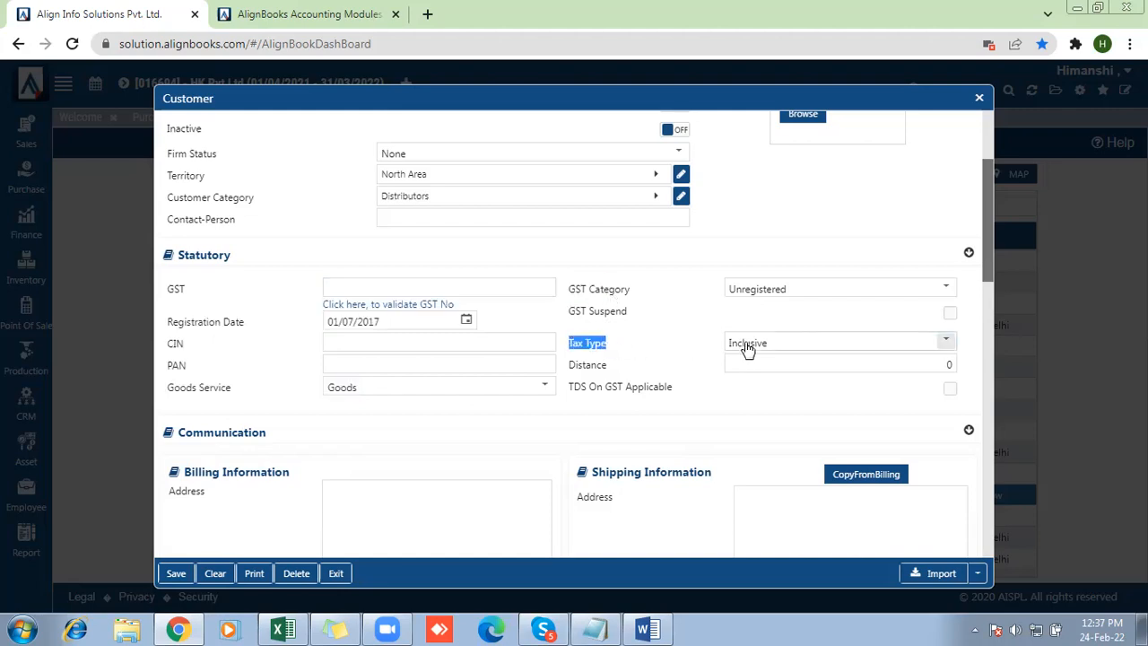
{"action": "left_click", "coordinate": [748, 348]}
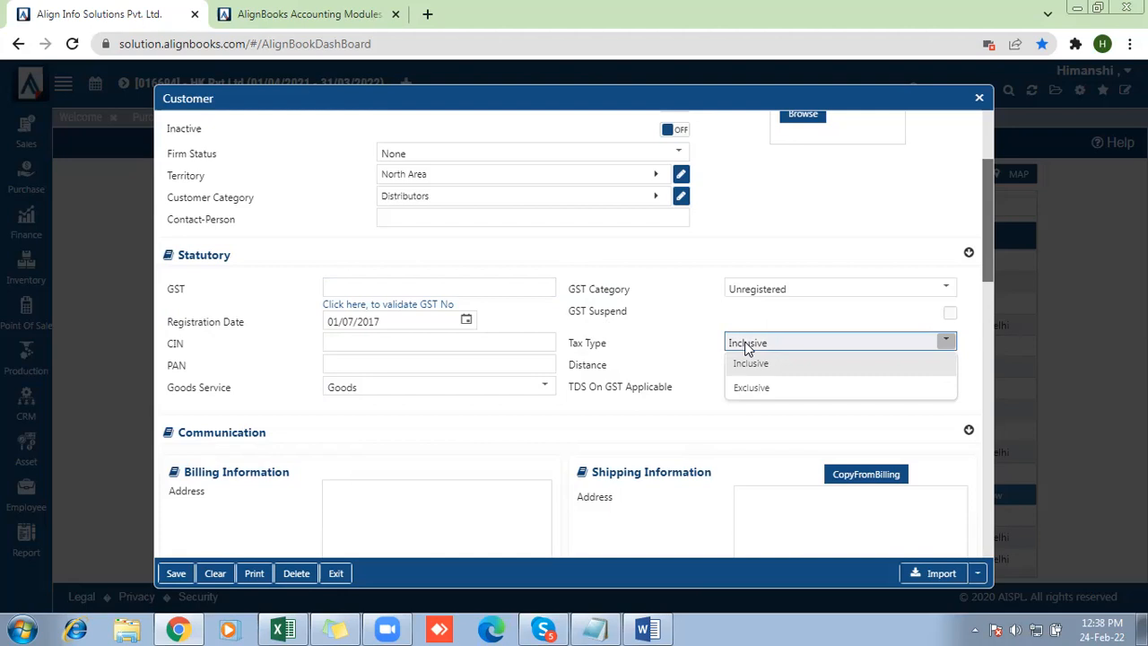
{"action": "left_click", "coordinate": [753, 388]}
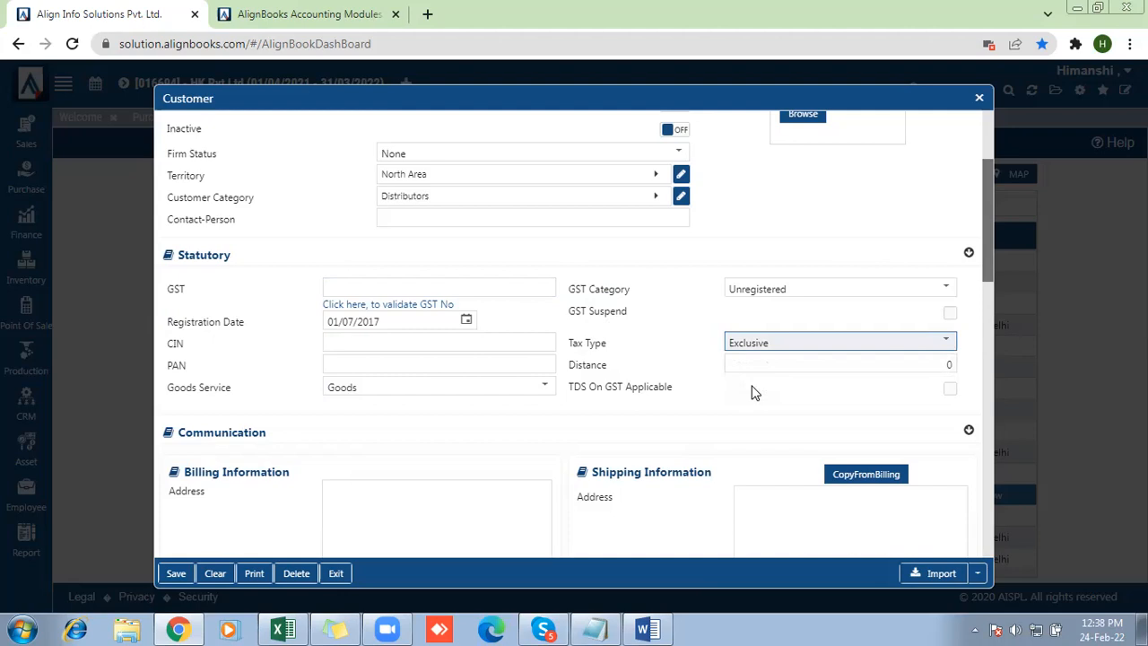
{"action": "left_click", "coordinate": [777, 363]}
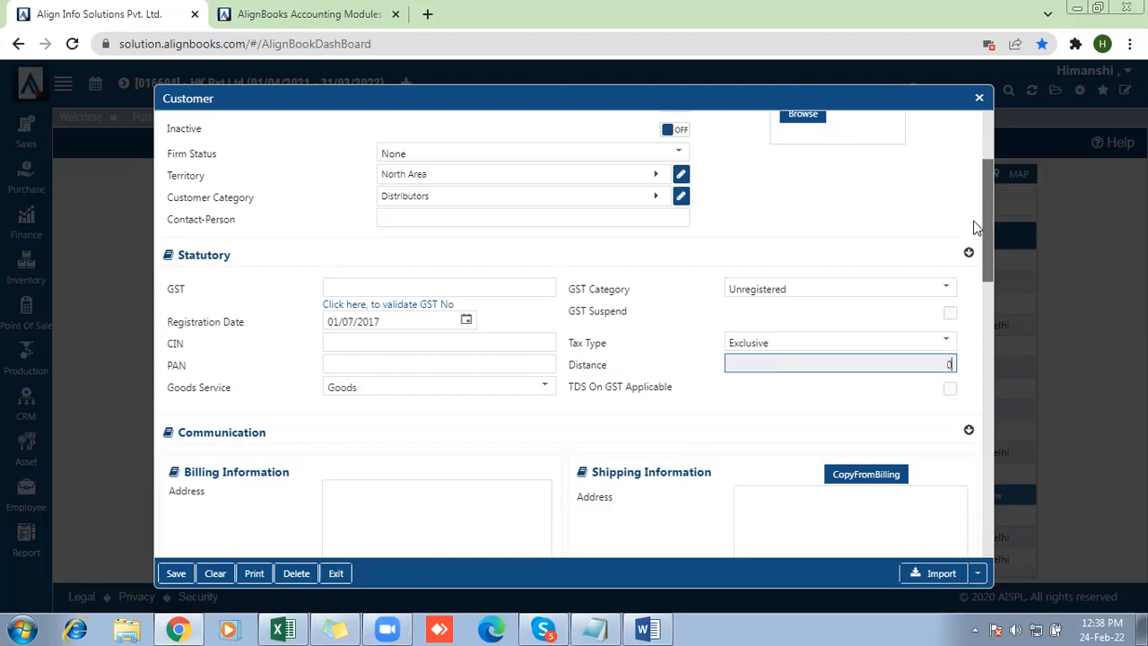
Create a route map entry named "Building No. 1, Tower C" and assign it to the customer
{"action": "left_click", "coordinate": [994, 269]}
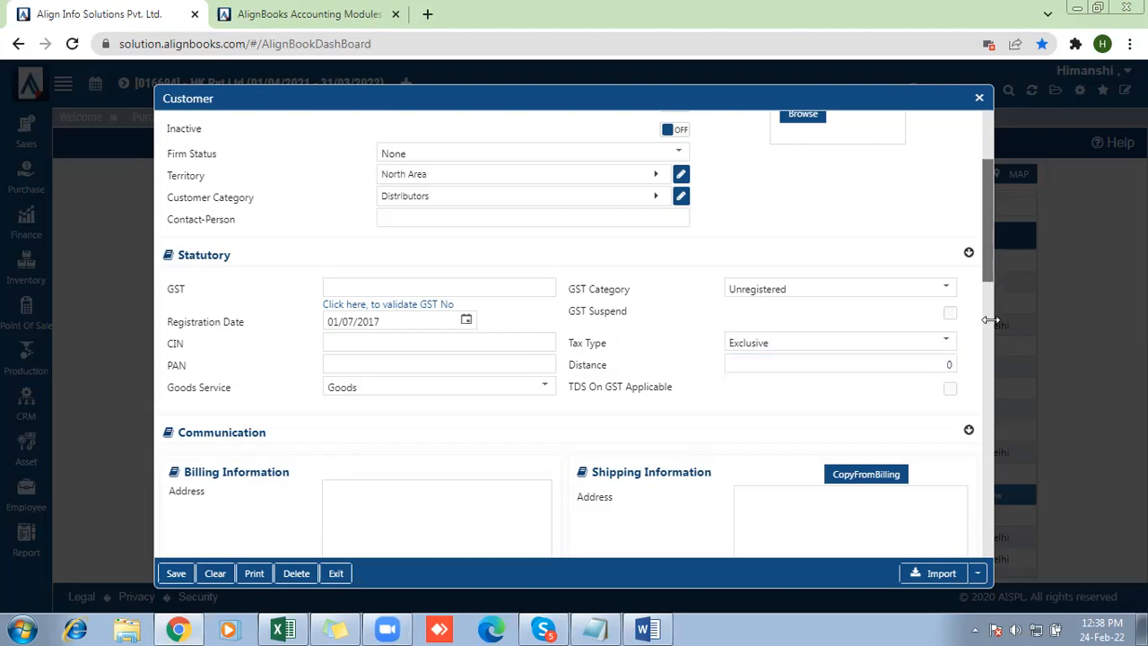
{"action": "key", "text": "ctrl+a"}
{"action": "scroll", "coordinate": [986, 346], "scroll_direction": "down", "scroll_amount": 5}
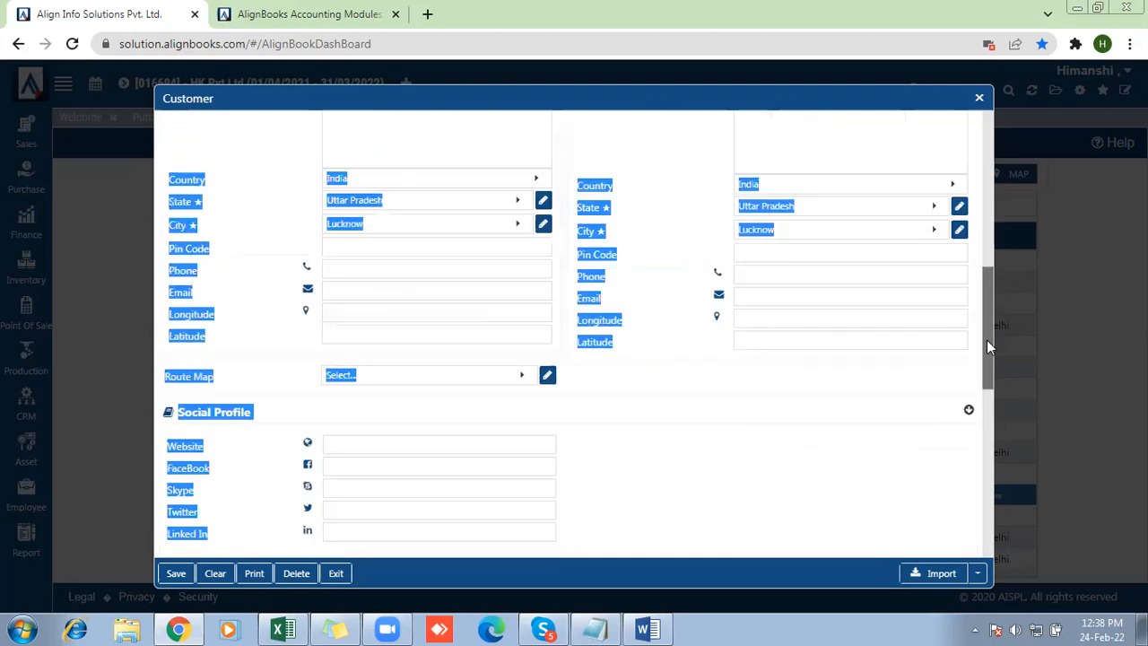
{"action": "left_click", "coordinate": [546, 273]}
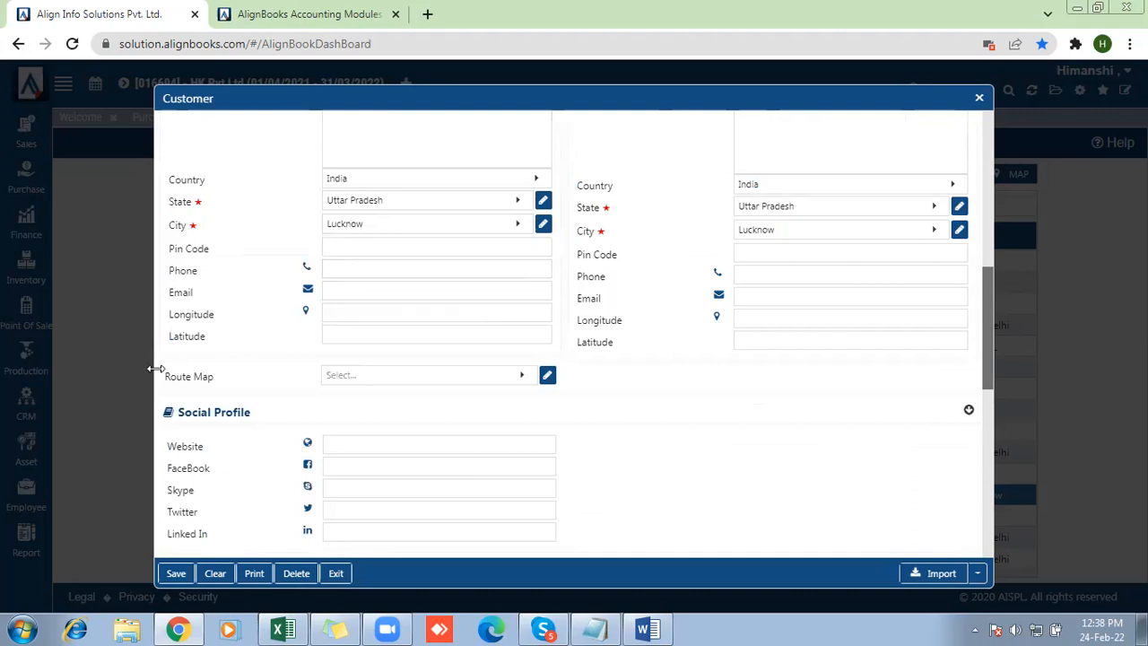
{"action": "left_click_drag", "start_coordinate": [164, 376], "coordinate": [224, 380]}
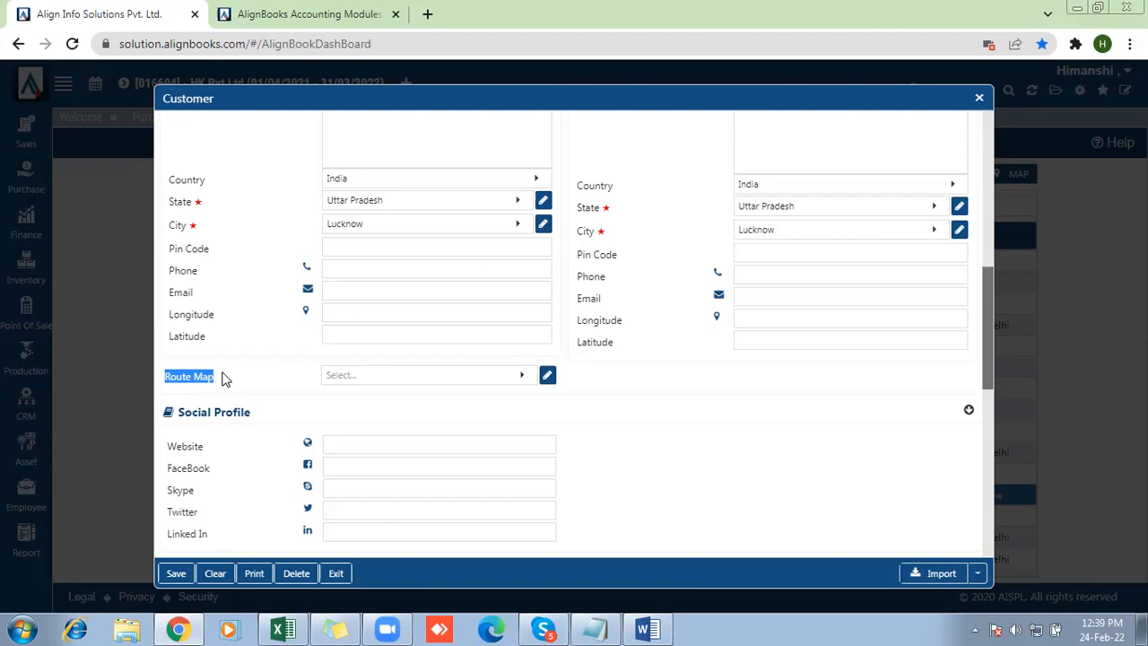
{"action": "left_click", "coordinate": [365, 378]}
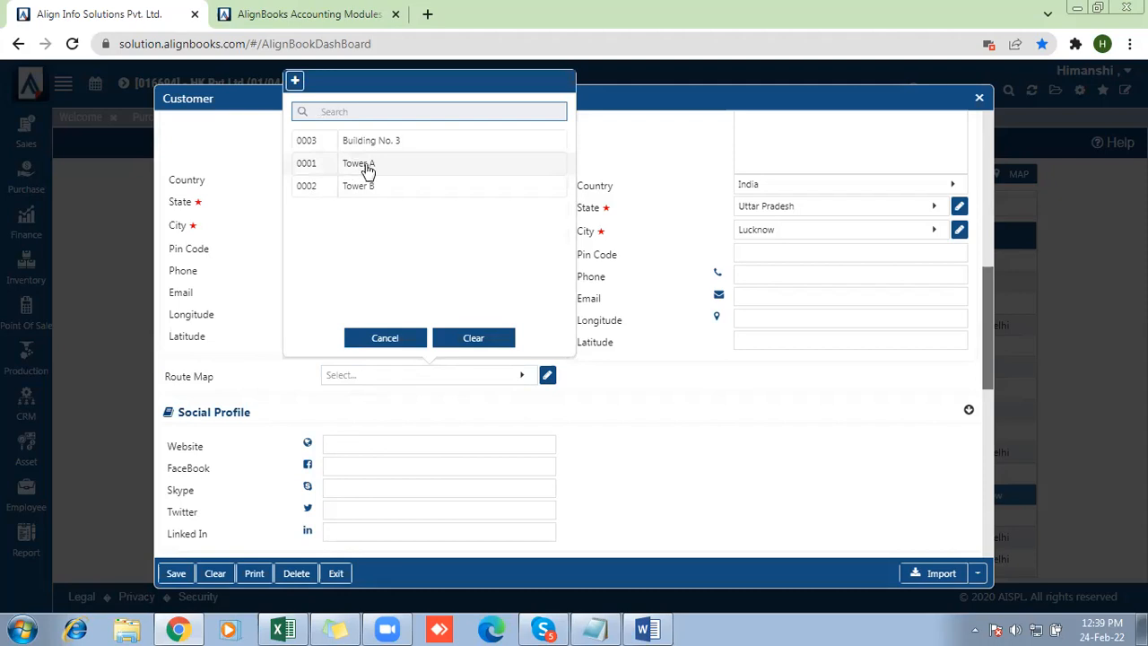
{"action": "left_click", "coordinate": [296, 84]}
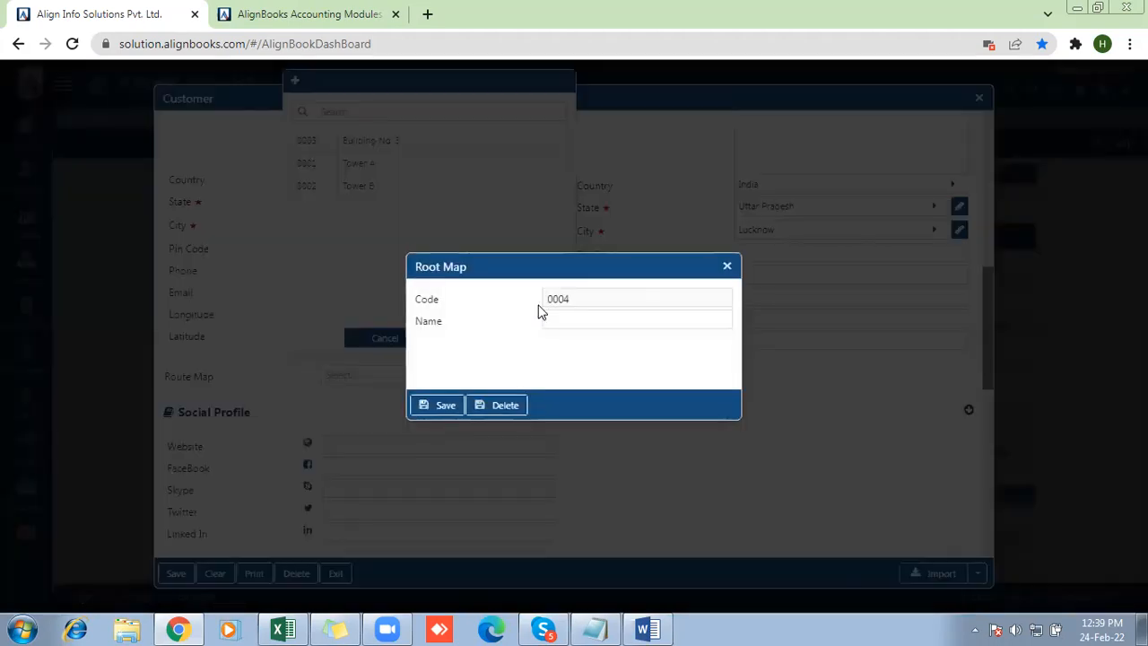
{"action": "left_click", "coordinate": [567, 323]}
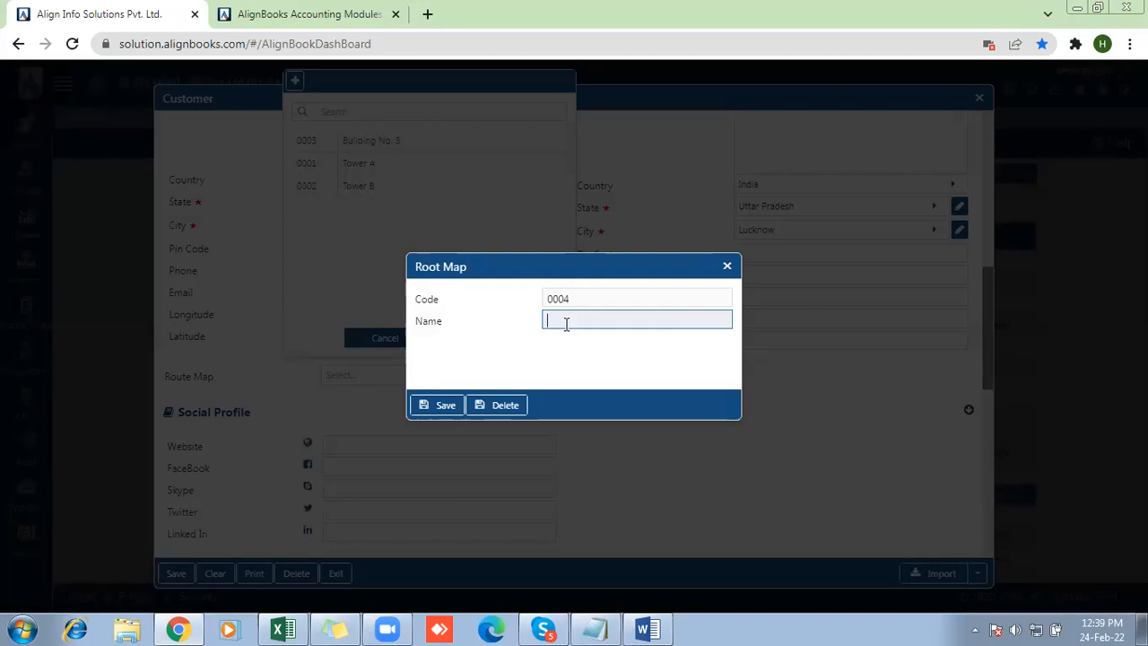
{"action": "type", "text": "Building No. 1, Tower C"}
{"action": "left_click", "coordinate": [443, 407]}
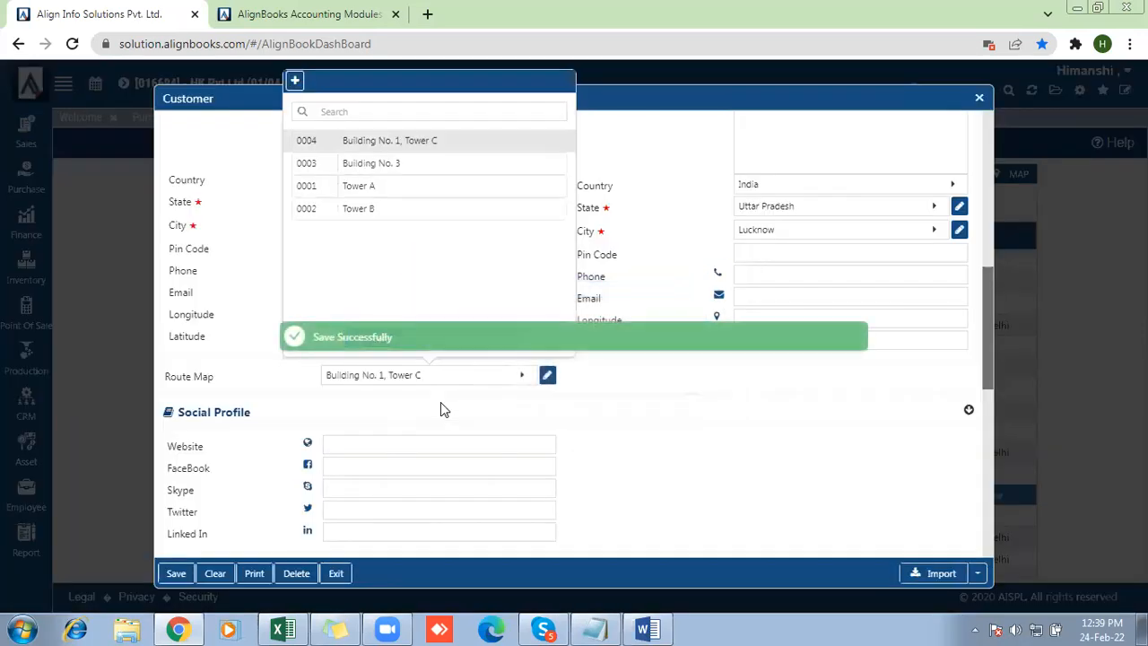
{"action": "left_click", "coordinate": [353, 143]}
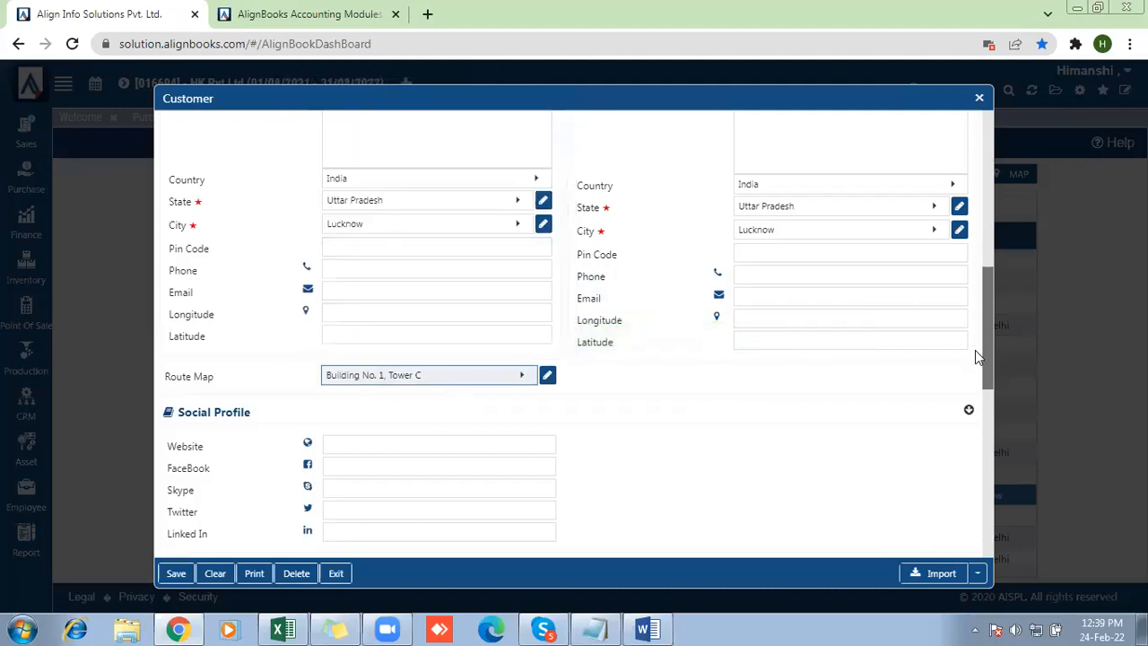
Start a new payment term for the customer's defaults and name it "60 Days"
{"action": "left_click_drag", "start_coordinate": [989, 369], "coordinate": [994, 424]}
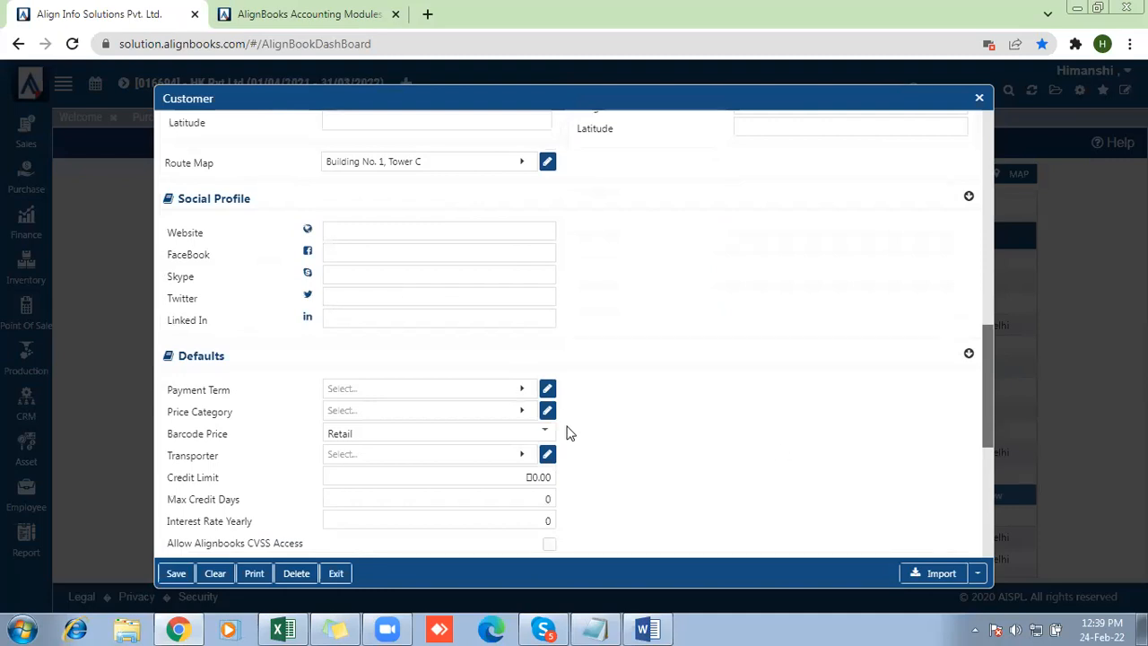
{"action": "left_click_drag", "start_coordinate": [168, 398], "coordinate": [340, 403]}
{"action": "left_click", "coordinate": [346, 396]}
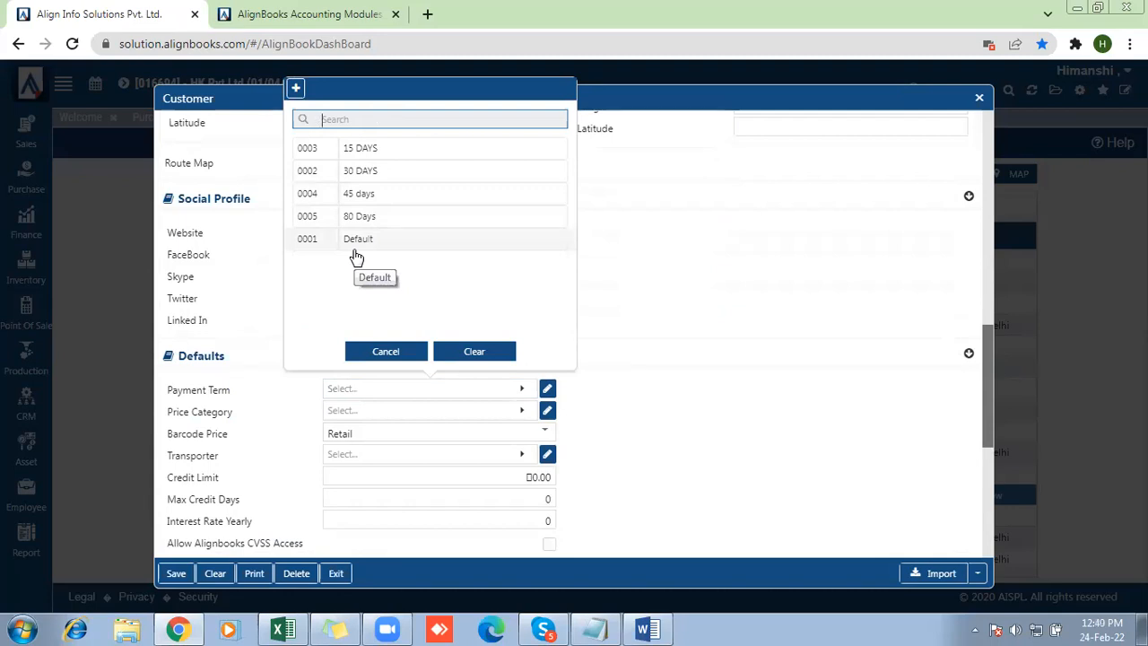
{"action": "left_click", "coordinate": [296, 91]}
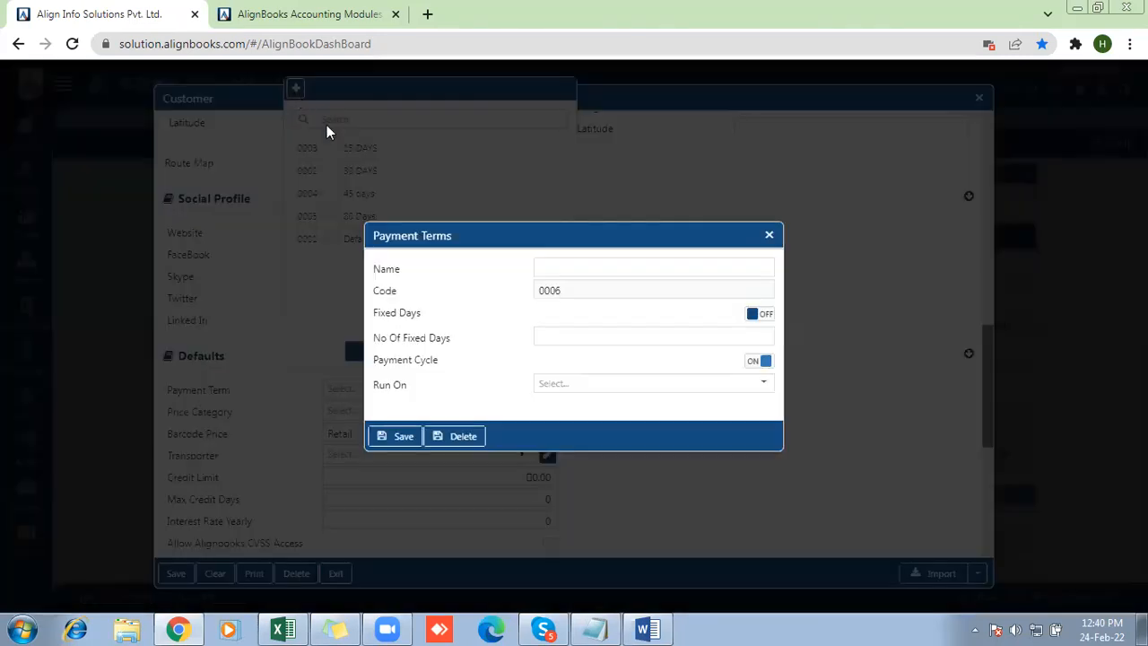
{"action": "left_click", "coordinate": [571, 267]}
{"action": "type", "text": "60 Days"}
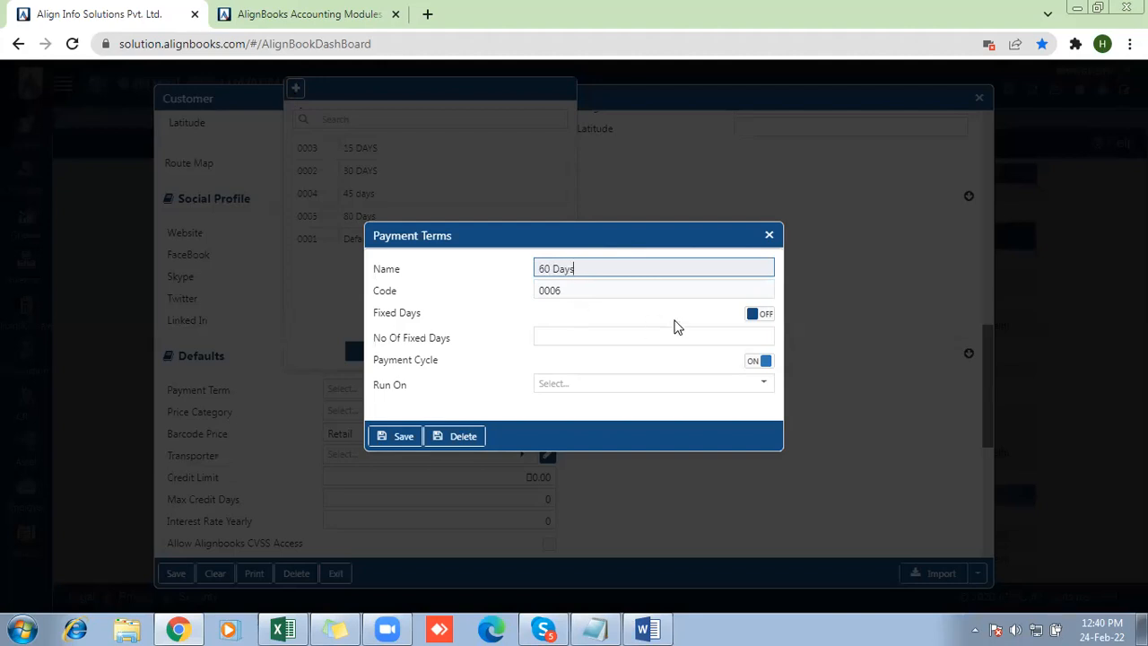
Enable fixed days with 60 as the number of days, save the payment term and assign it to the customer
{"action": "left_click", "coordinate": [761, 315]}
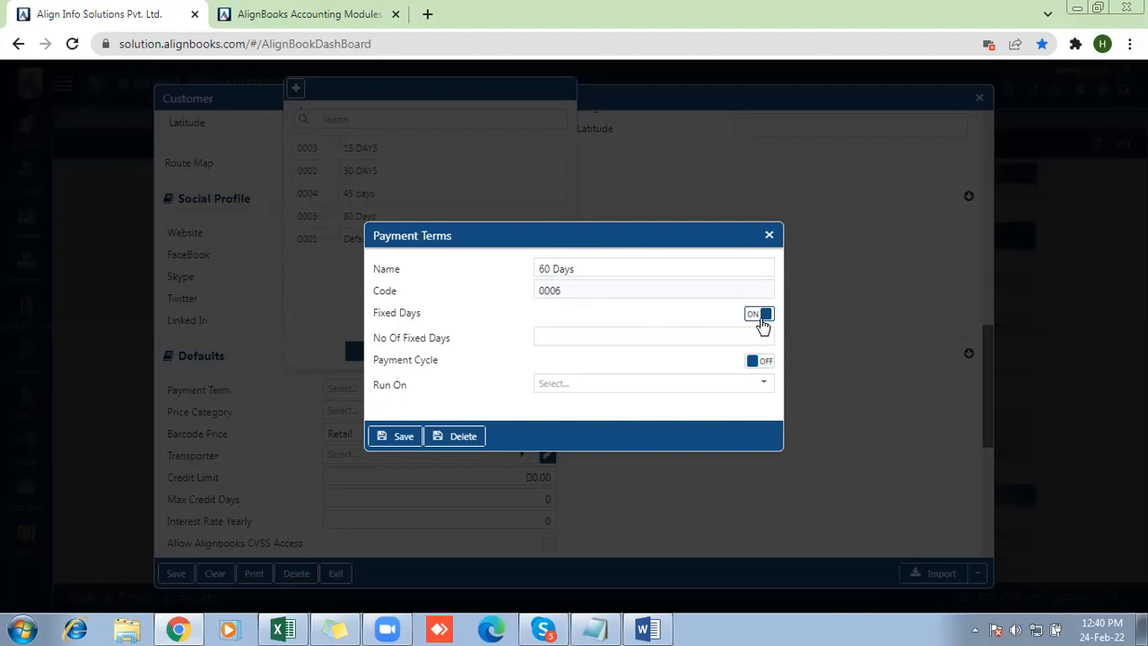
{"action": "left_click", "coordinate": [647, 341]}
{"action": "left_click", "coordinate": [646, 341]}
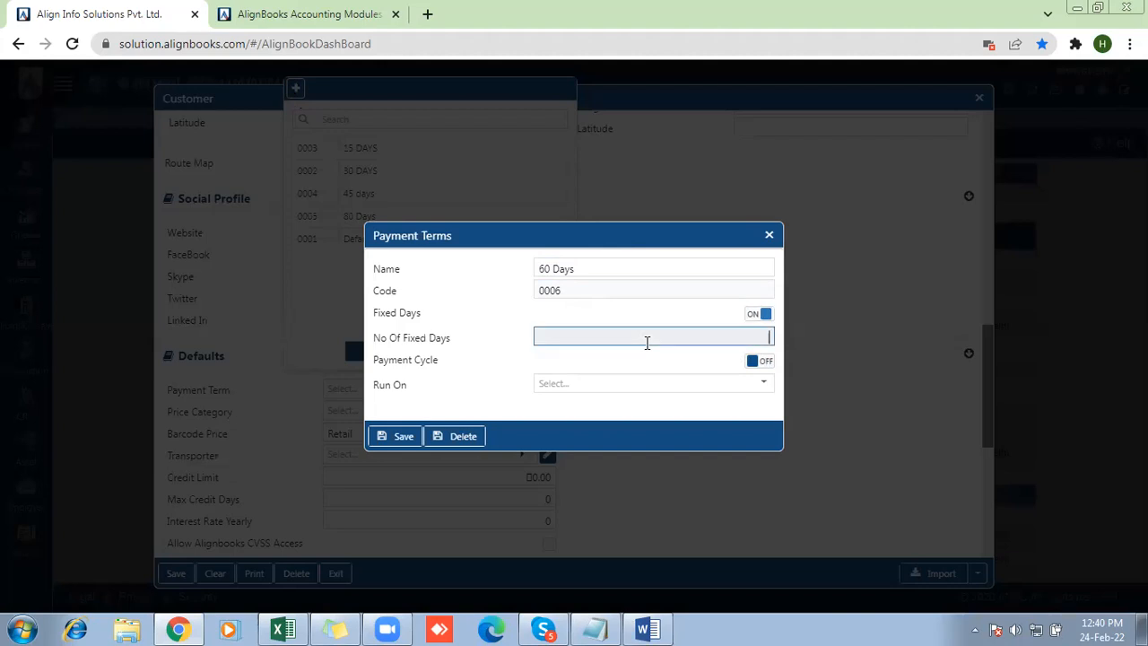
{"action": "type", "text": "60"}
{"action": "left_click", "coordinate": [402, 438]}
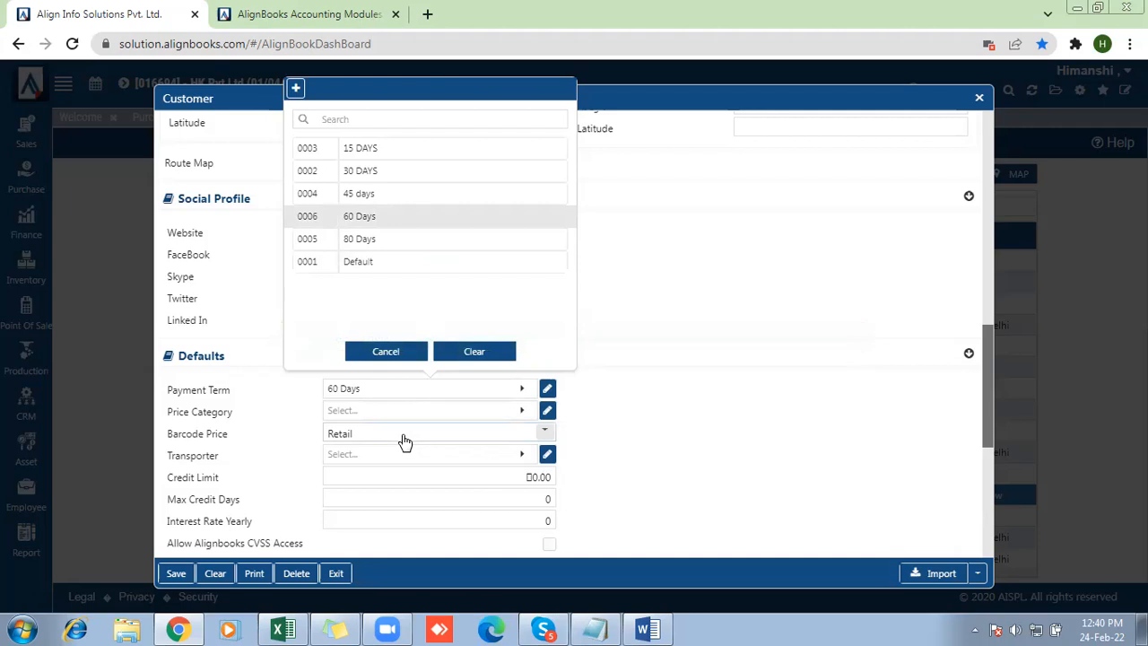
{"action": "left_click", "coordinate": [368, 219]}
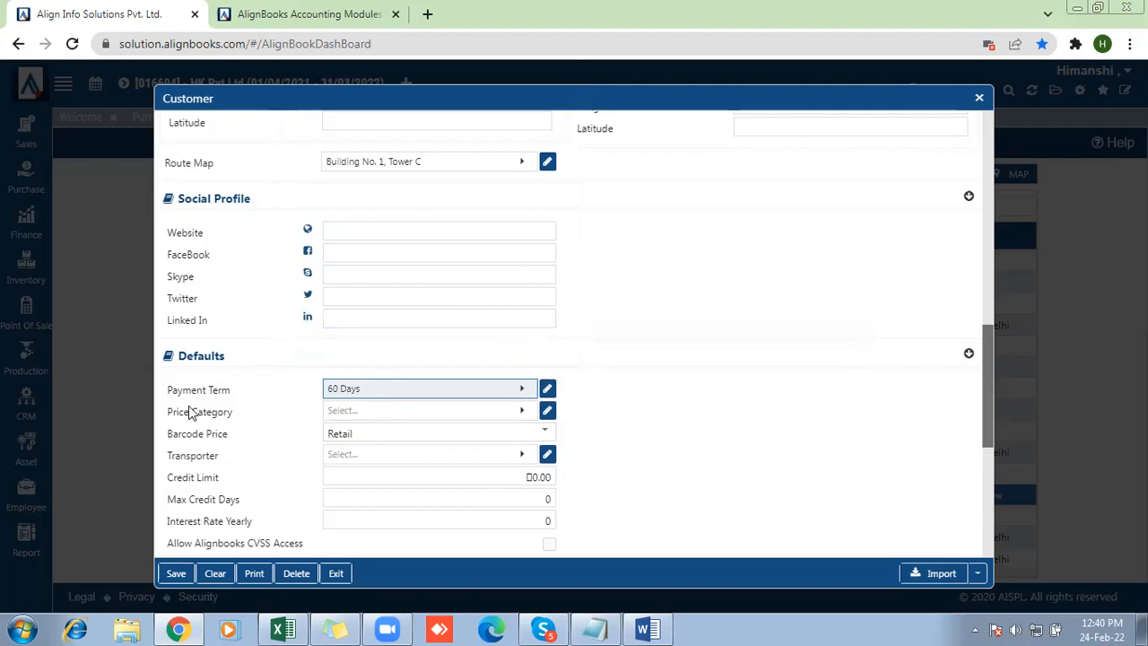
Look through the available price categories without choosing one, and select Retail as the customer's barcode price
{"action": "left_click", "coordinate": [363, 415]}
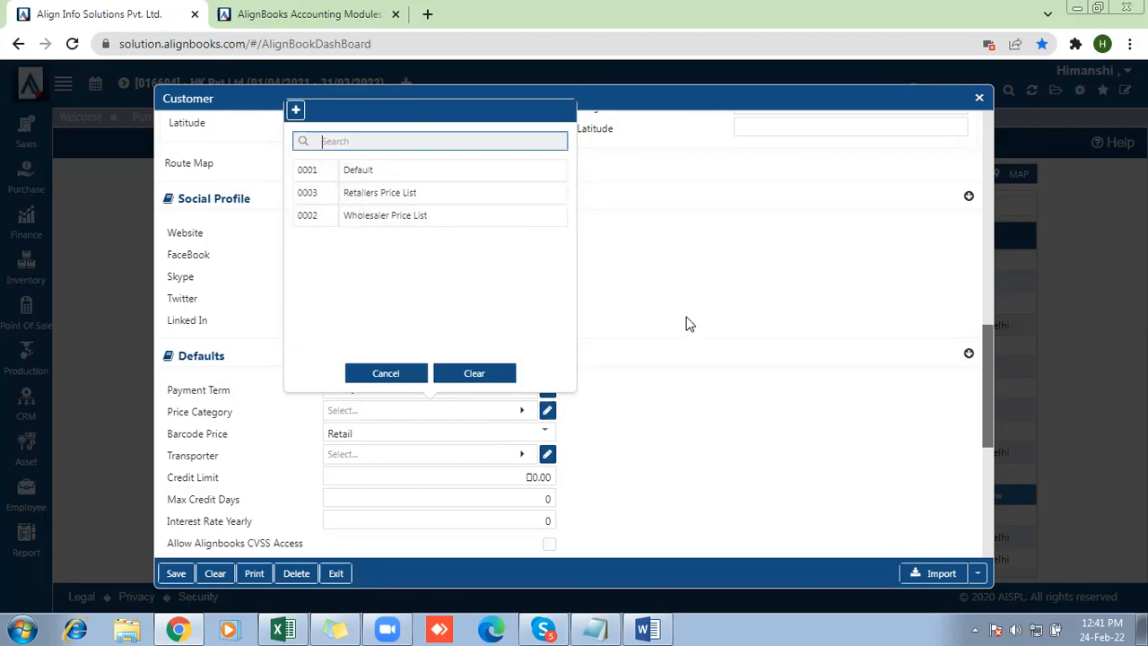
{"action": "left_click", "coordinate": [622, 349]}
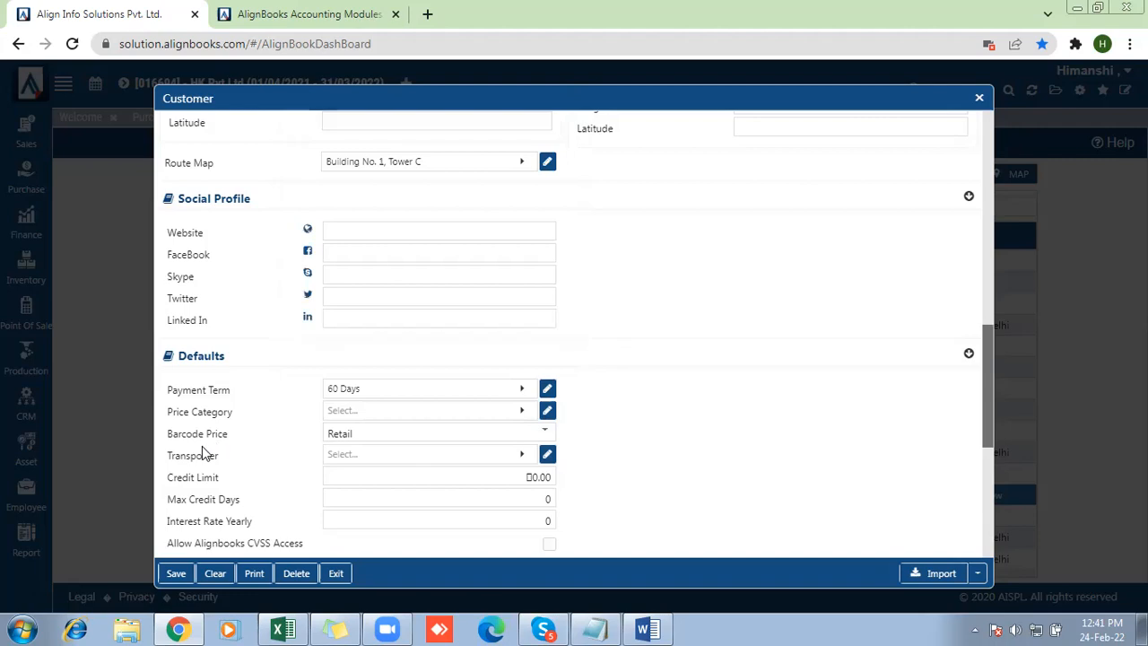
{"action": "left_click", "coordinate": [387, 435]}
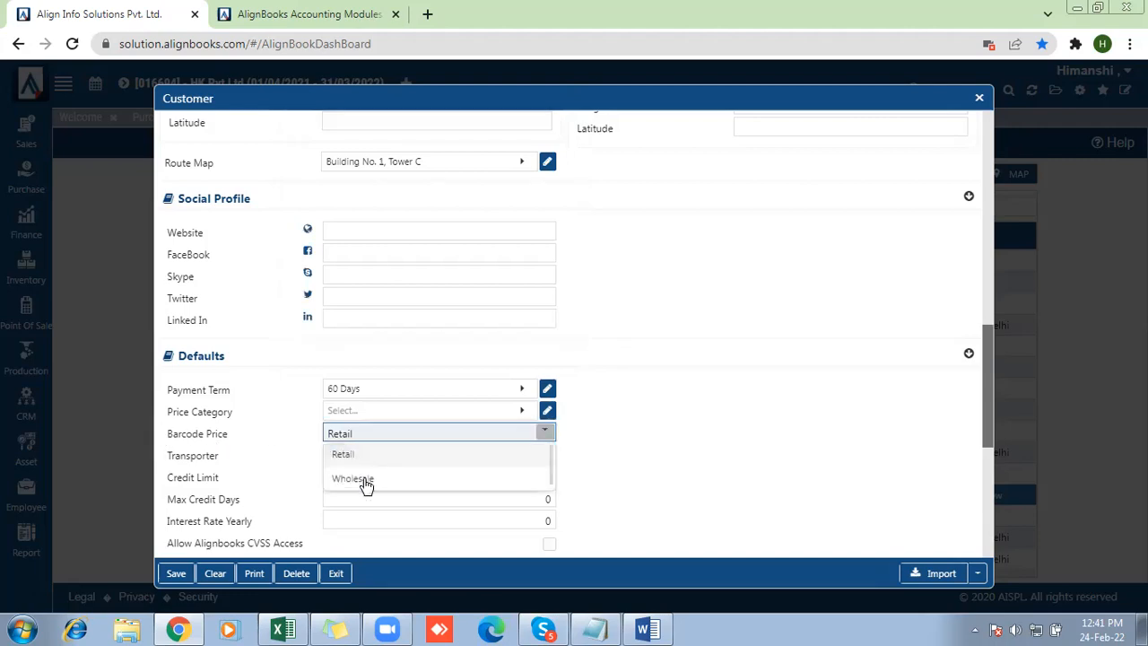
{"action": "left_click", "coordinate": [357, 456]}
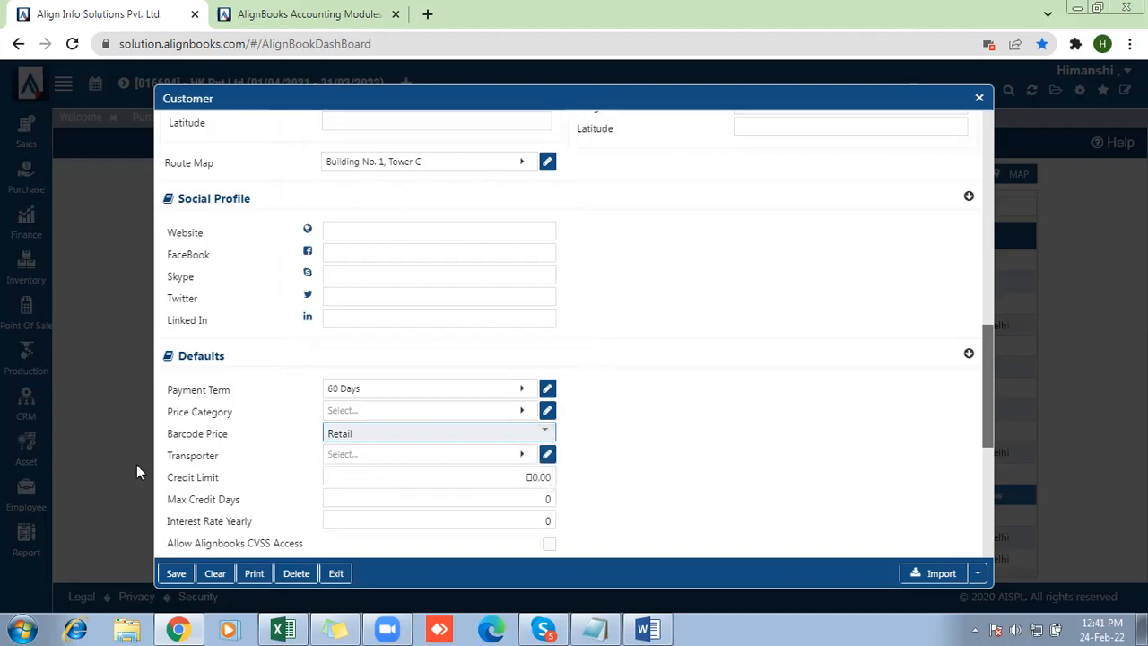
Create a new transporter named Delhivery and assign it to the customer
{"action": "left_click_drag", "start_coordinate": [173, 457], "coordinate": [230, 460]}
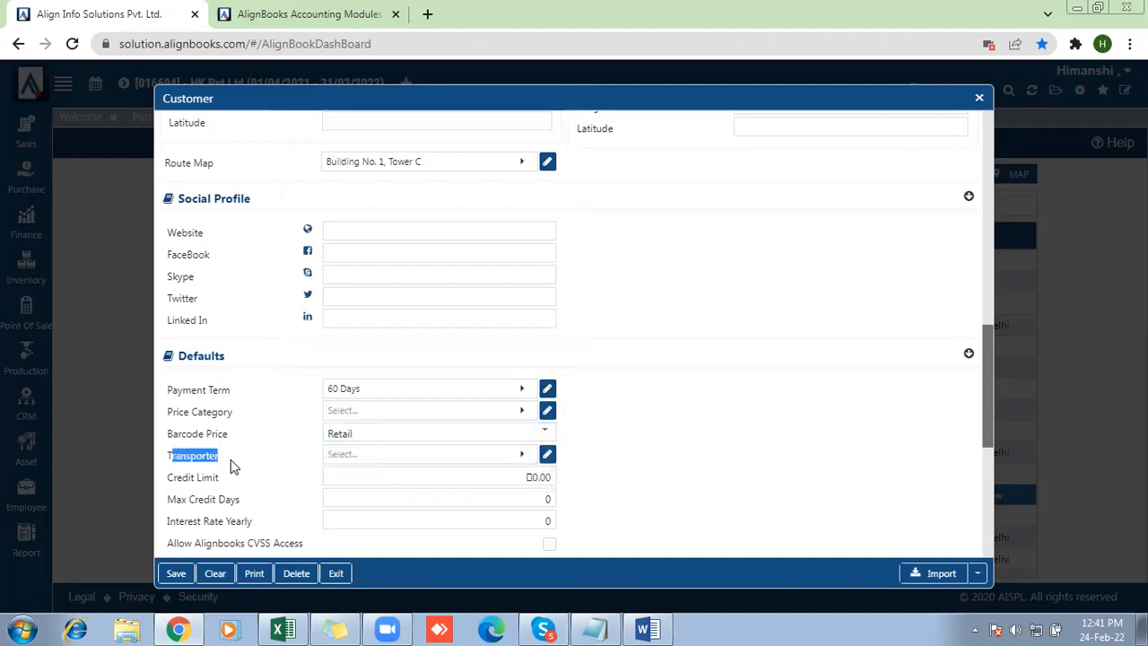
{"action": "left_click", "coordinate": [231, 460]}
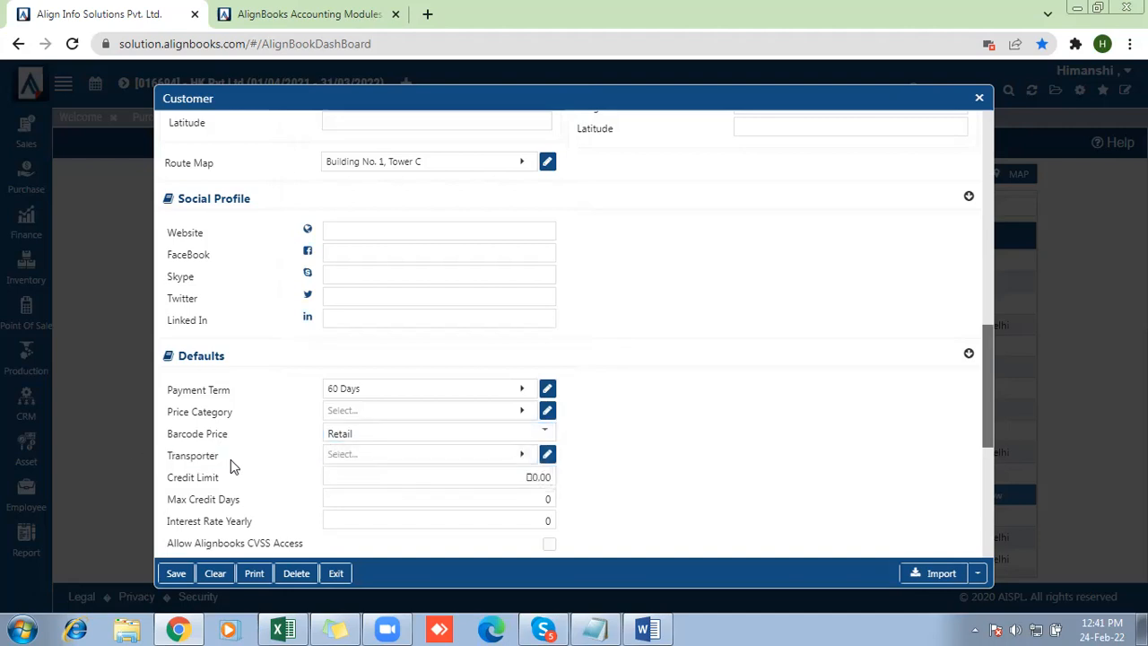
{"action": "left_click", "coordinate": [407, 460]}
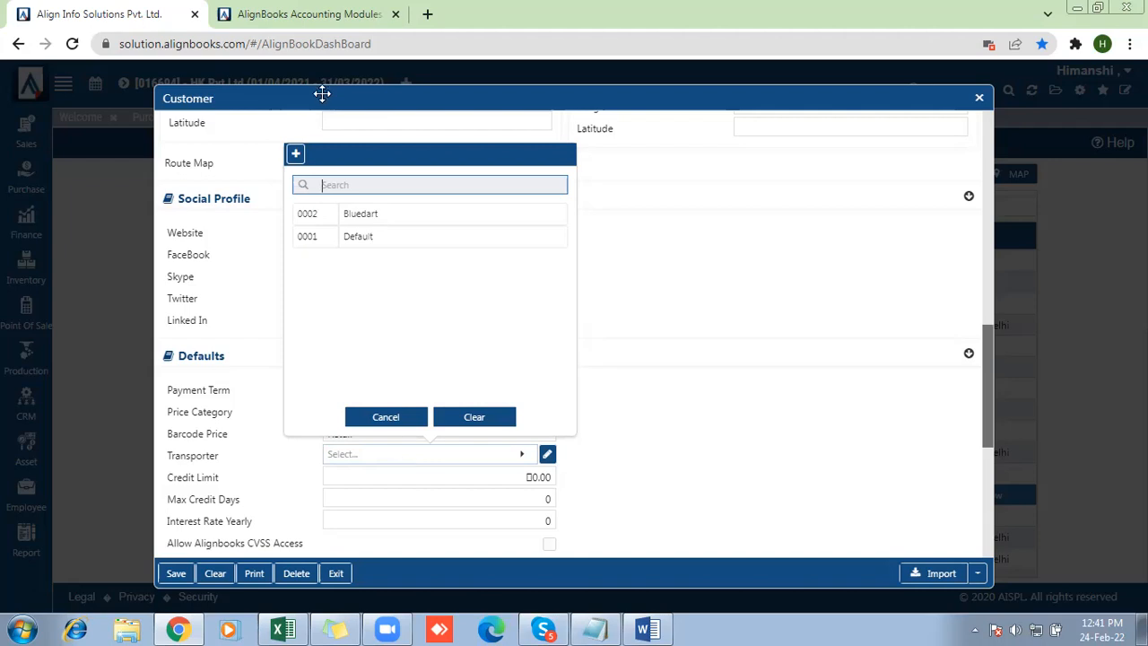
{"action": "left_click", "coordinate": [297, 156]}
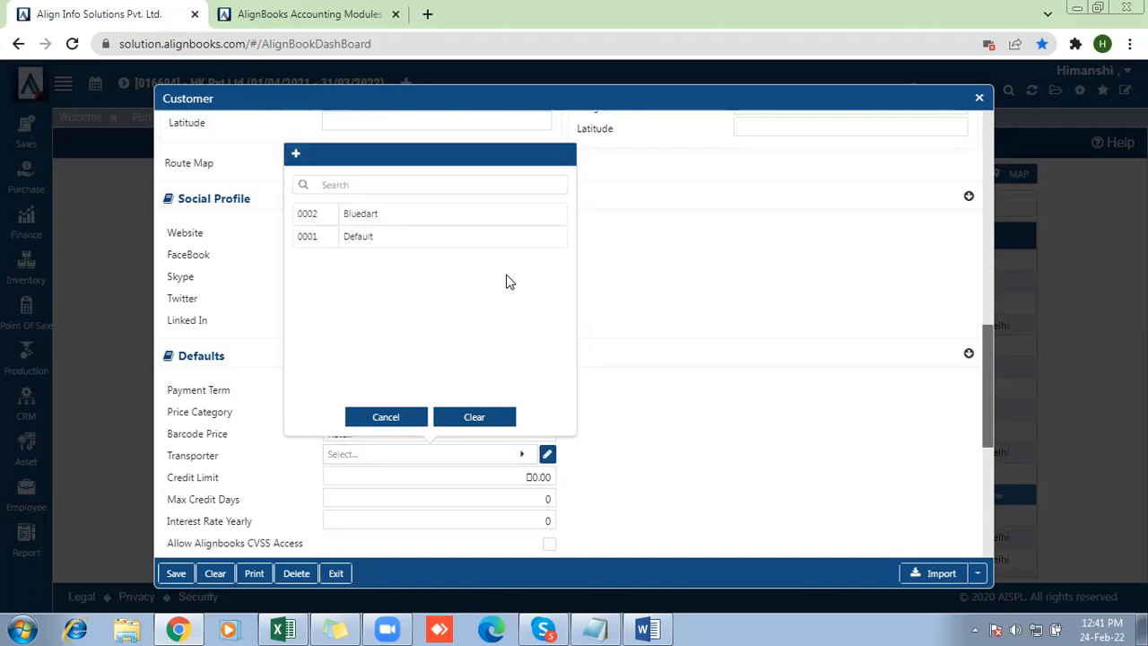
{"action": "left_click", "coordinate": [560, 320]}
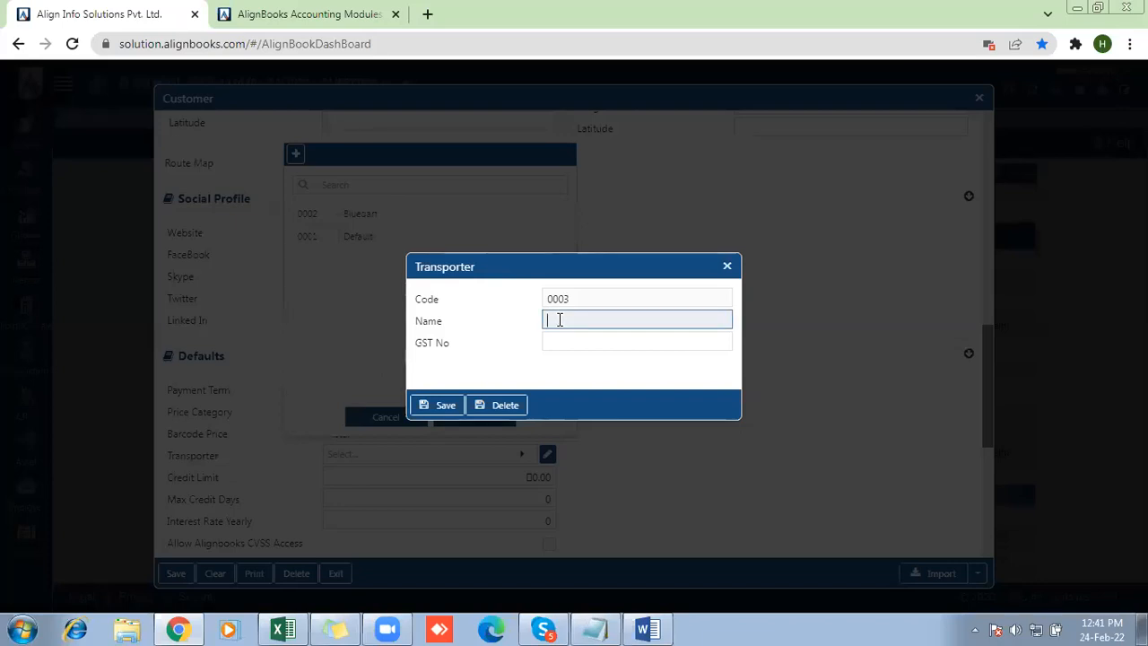
{"action": "type", "text": "Delhivery"}
{"action": "left_click", "coordinate": [435, 404]}
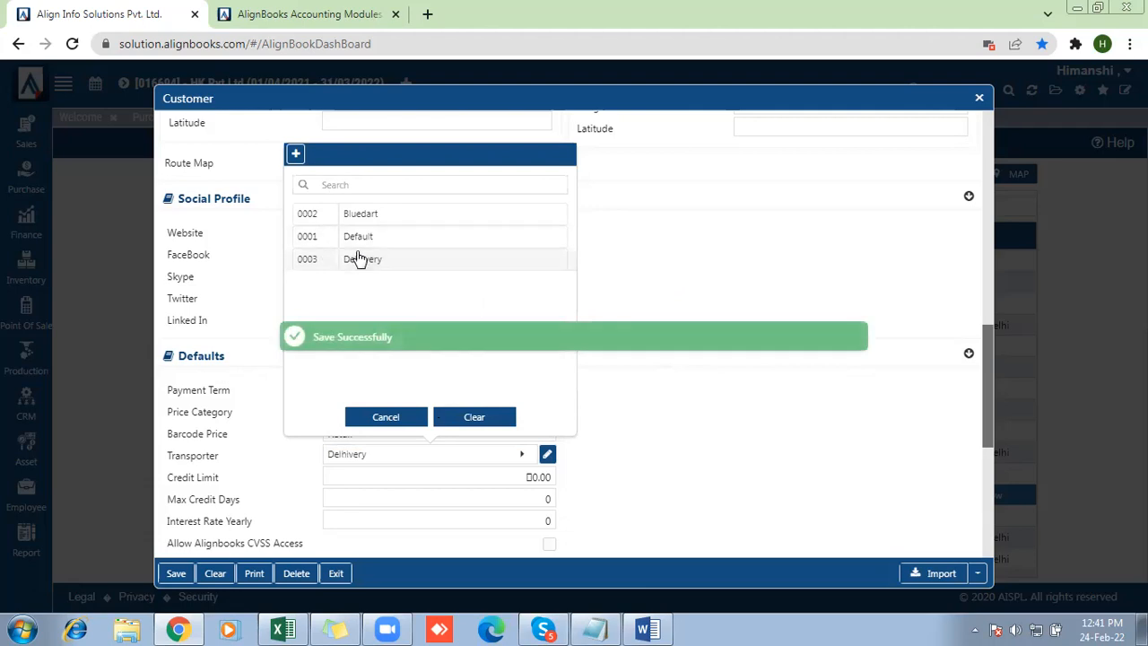
{"action": "left_click", "coordinate": [357, 259]}
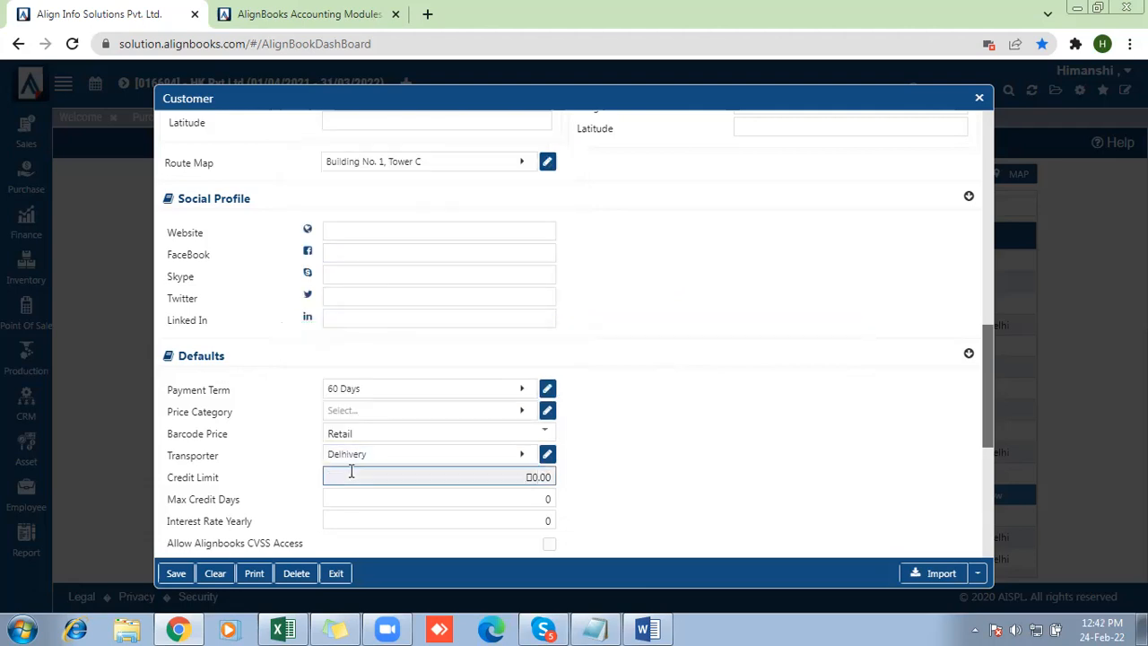
Set the customer's credit limit to 3,000
{"action": "type", "text": "3,000"}
{"action": "left_click", "coordinate": [624, 472]}
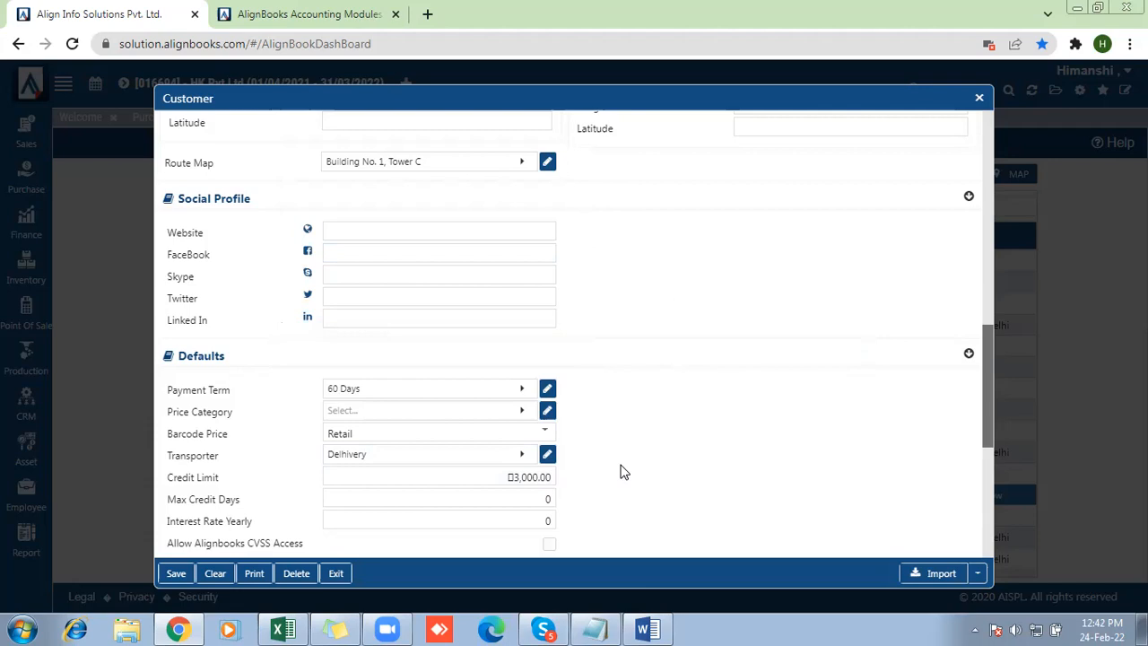
{"action": "left_click", "coordinate": [539, 476]}
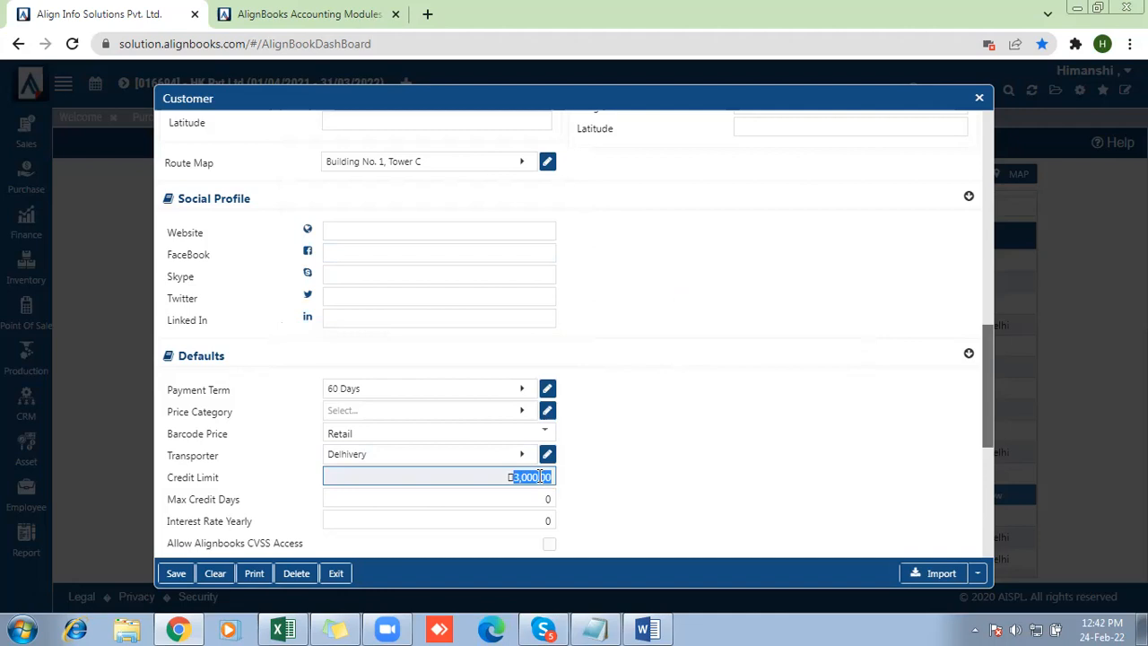
Go past the maximum credit days and set the customer's yearly interest rate to 18
{"action": "left_click", "coordinate": [429, 499]}
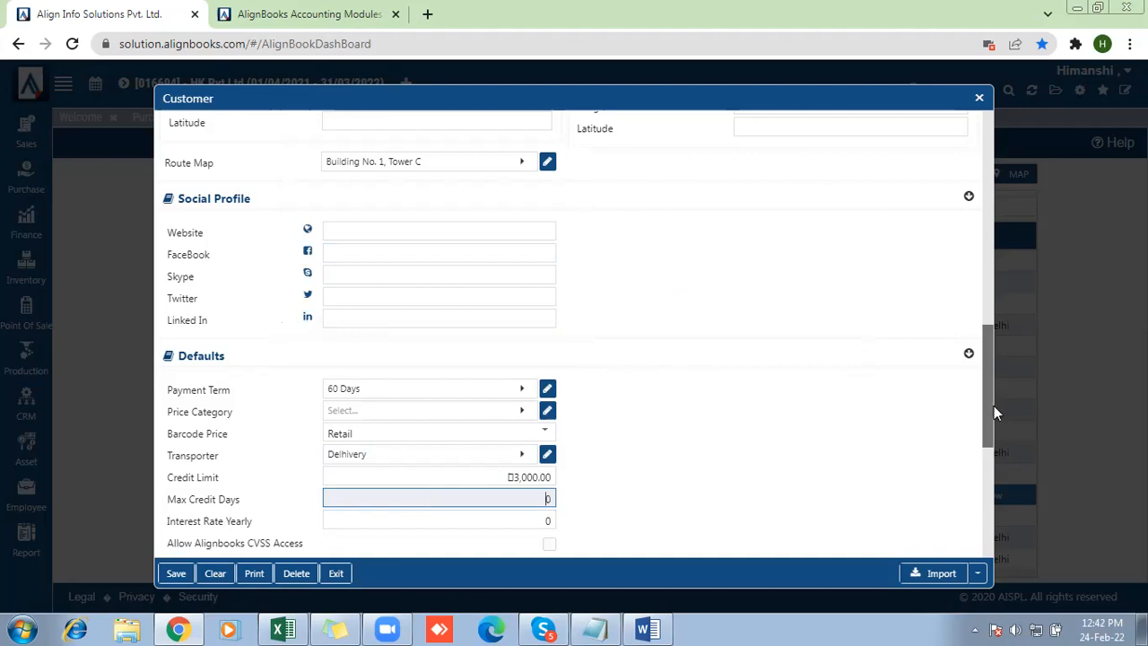
{"action": "left_click", "coordinate": [990, 429]}
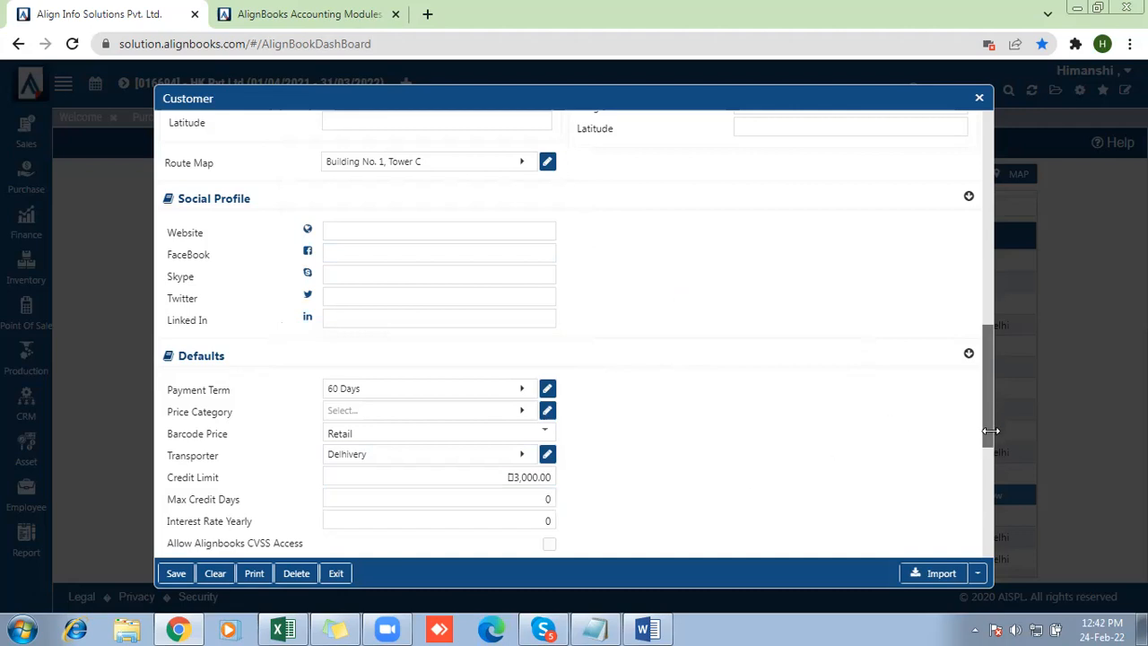
{"action": "left_click", "coordinate": [494, 520]}
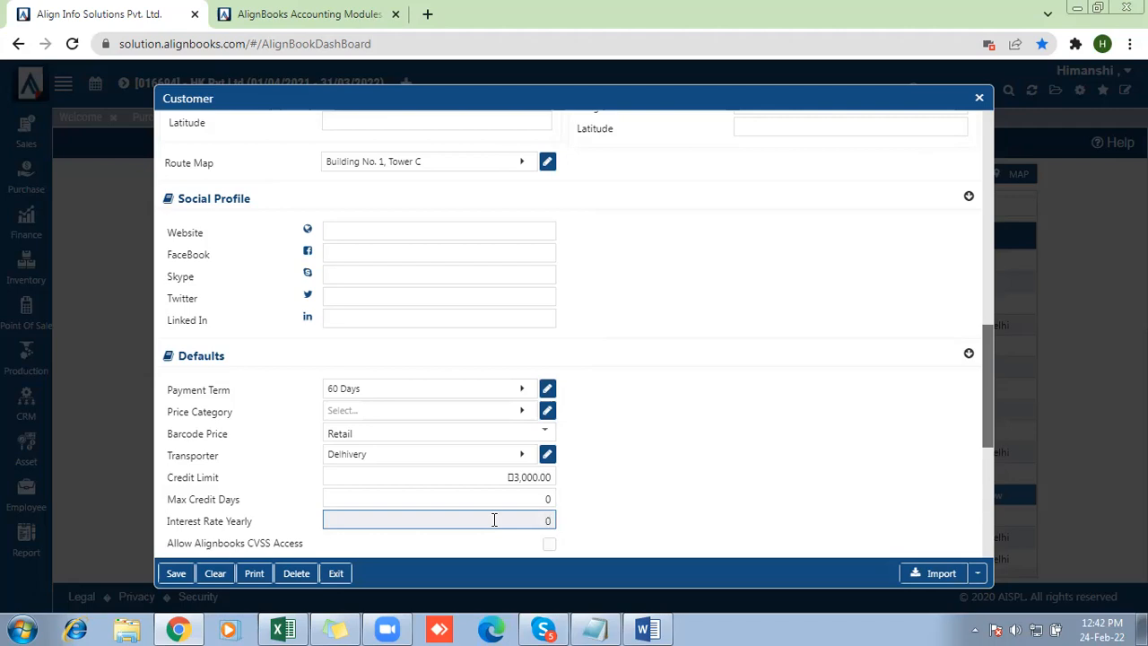
{"action": "key", "text": "BackSpace"}
{"action": "type", "text": "18"}
Examine the Allow Alignbooks CVSS Access option in the customer's defaults
{"action": "left_click", "coordinate": [985, 373]}
{"action": "left_click_drag", "start_coordinate": [991, 388], "coordinate": [990, 425]}
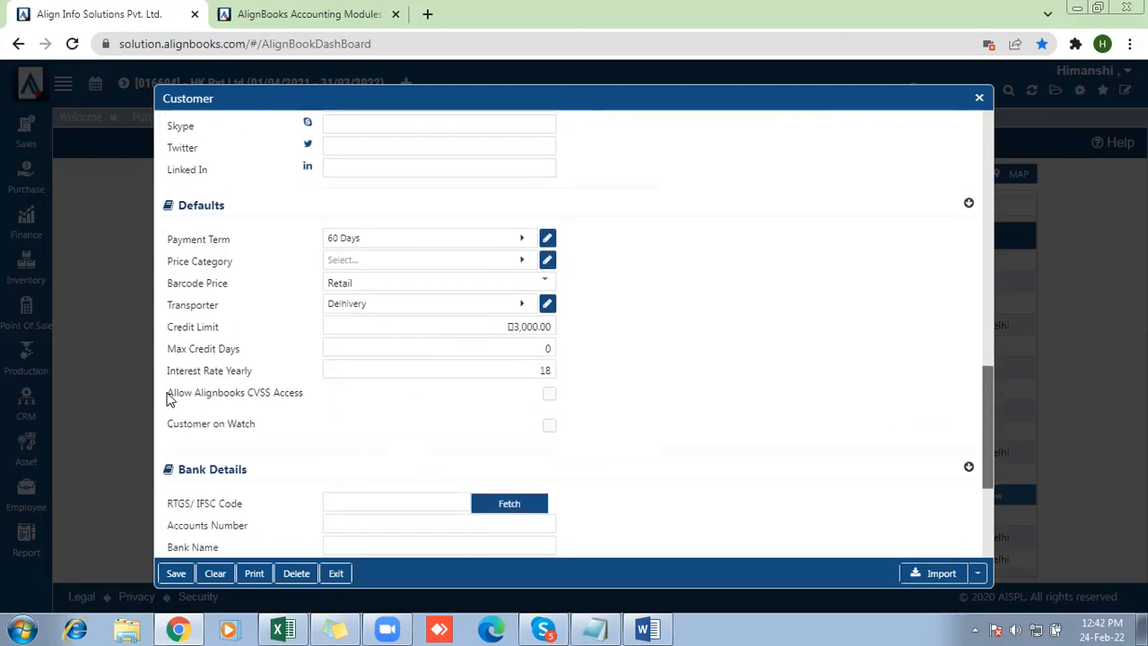
{"action": "left_click_drag", "start_coordinate": [167, 397], "coordinate": [323, 399]}
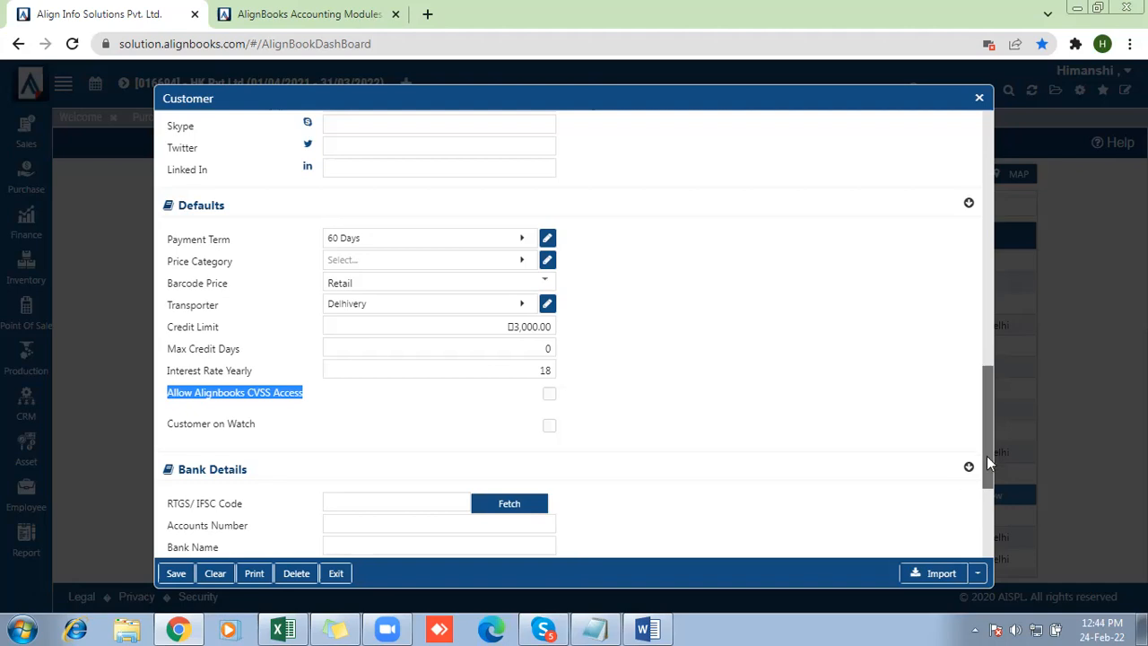
Review the customer's bank details, custom fields and attachment section, leave them unfilled, and save the customer
{"action": "left_click_drag", "start_coordinate": [989, 464], "coordinate": [990, 535]}
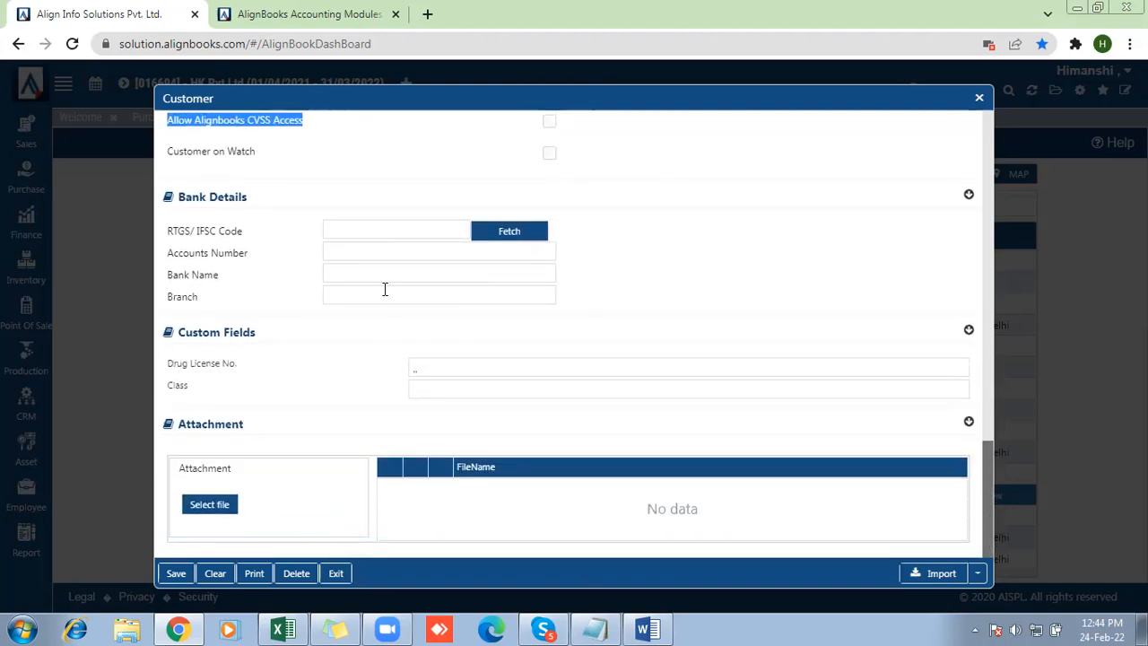
{"action": "left_click", "coordinate": [433, 367]}
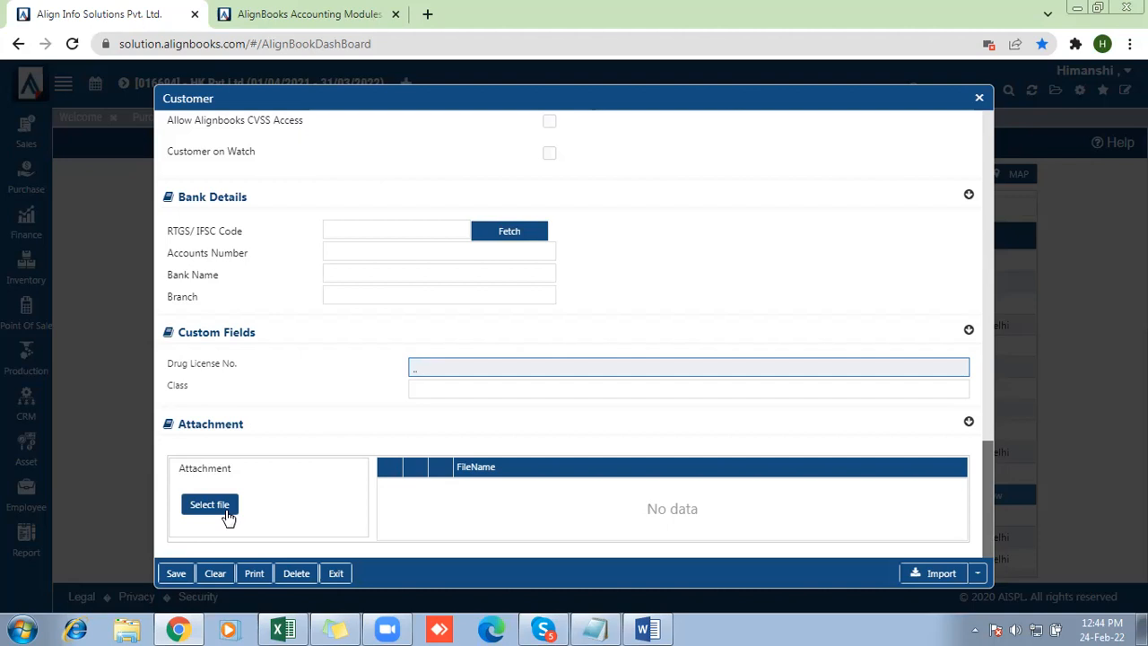
{"action": "left_click", "coordinate": [422, 389]}
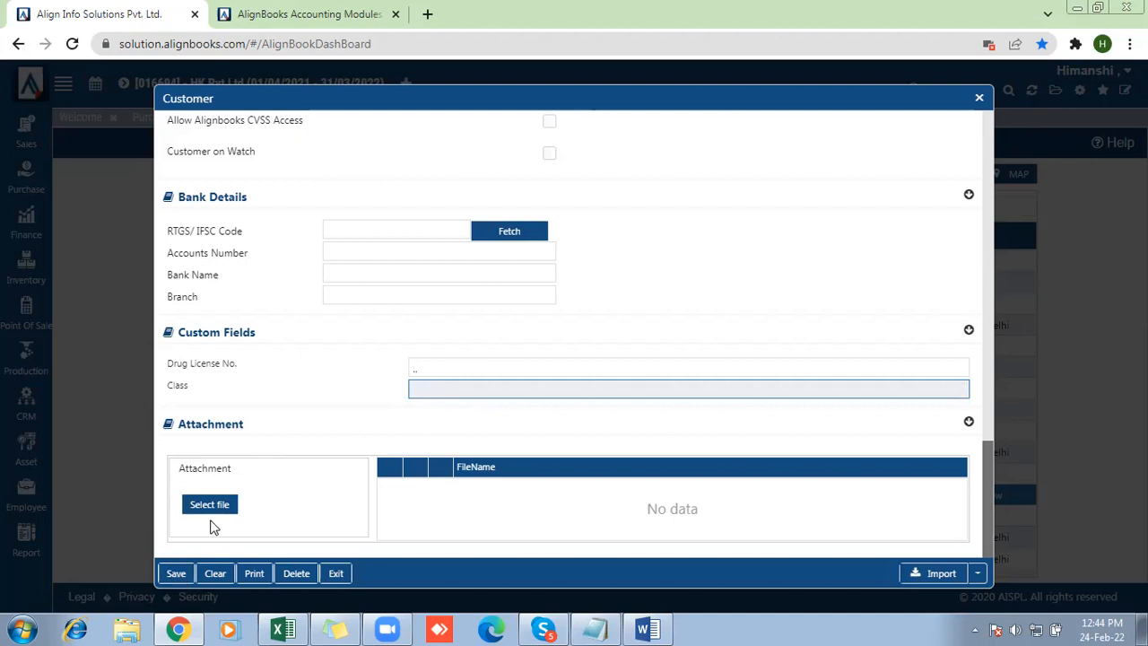
{"action": "left_click", "coordinate": [169, 580]}
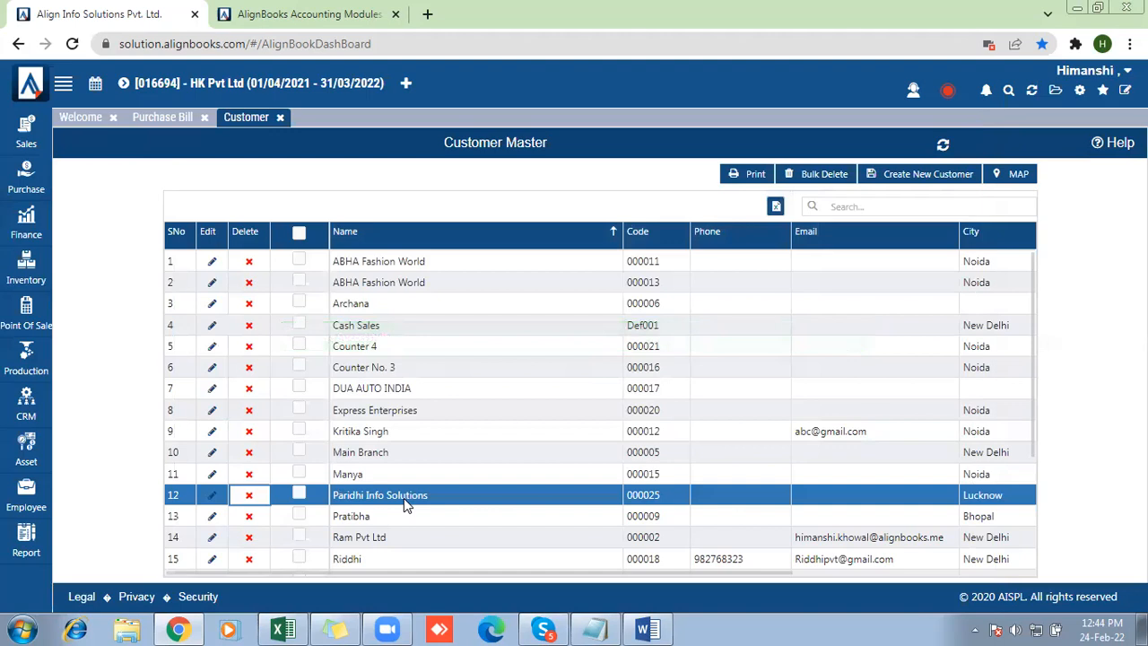
Start a new sales invoice for the customer Paridhi Info Solutions and check the payment terms it applies
{"action": "left_click", "coordinate": [25, 139]}
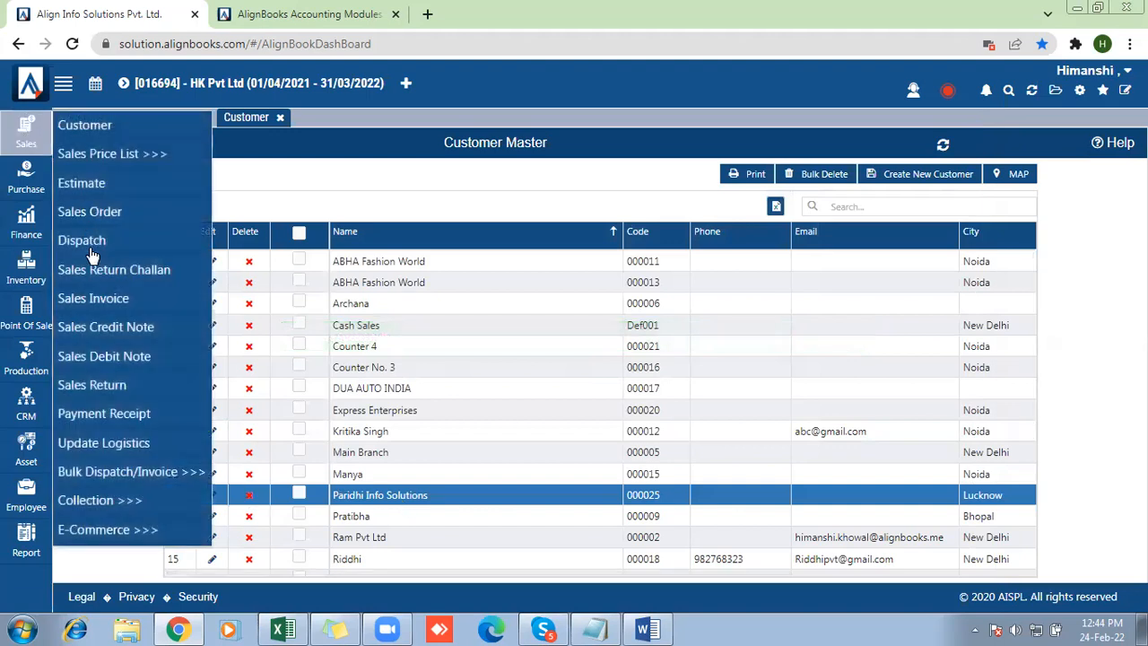
{"action": "left_click", "coordinate": [102, 305]}
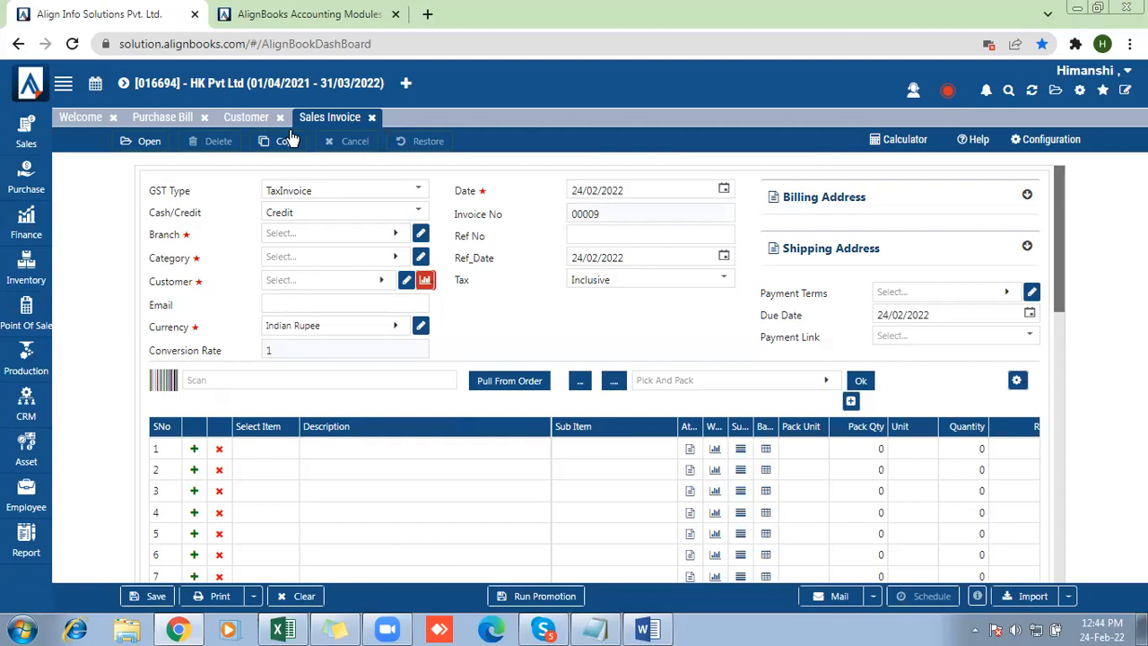
{"action": "left_click", "coordinate": [26, 542]}
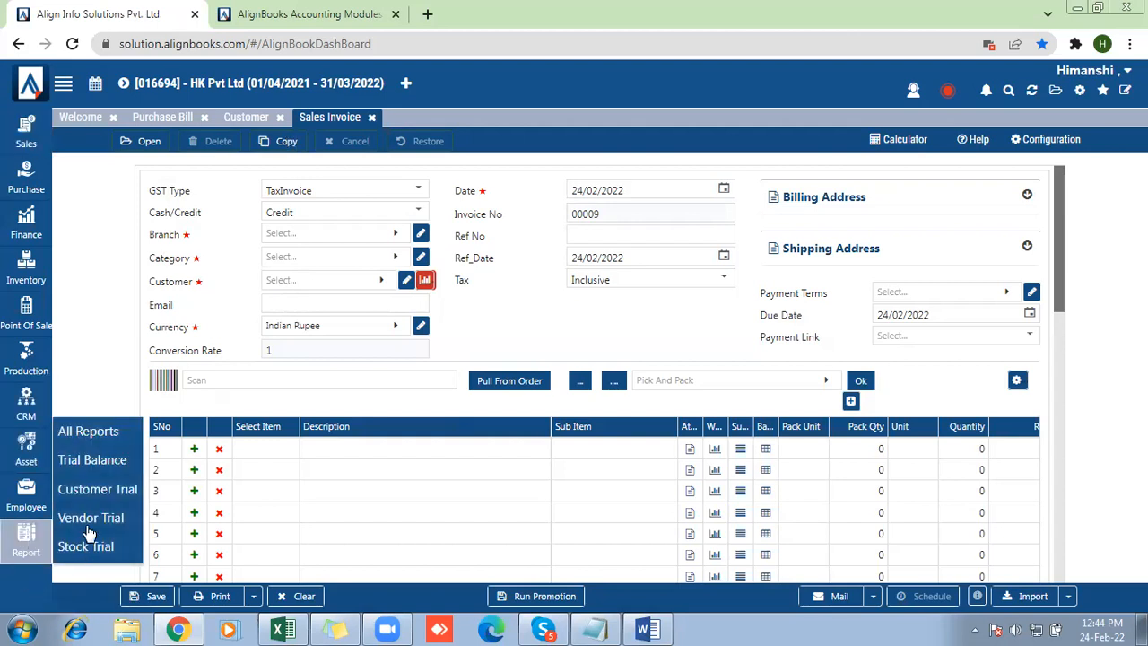
{"action": "left_click", "coordinate": [281, 282]}
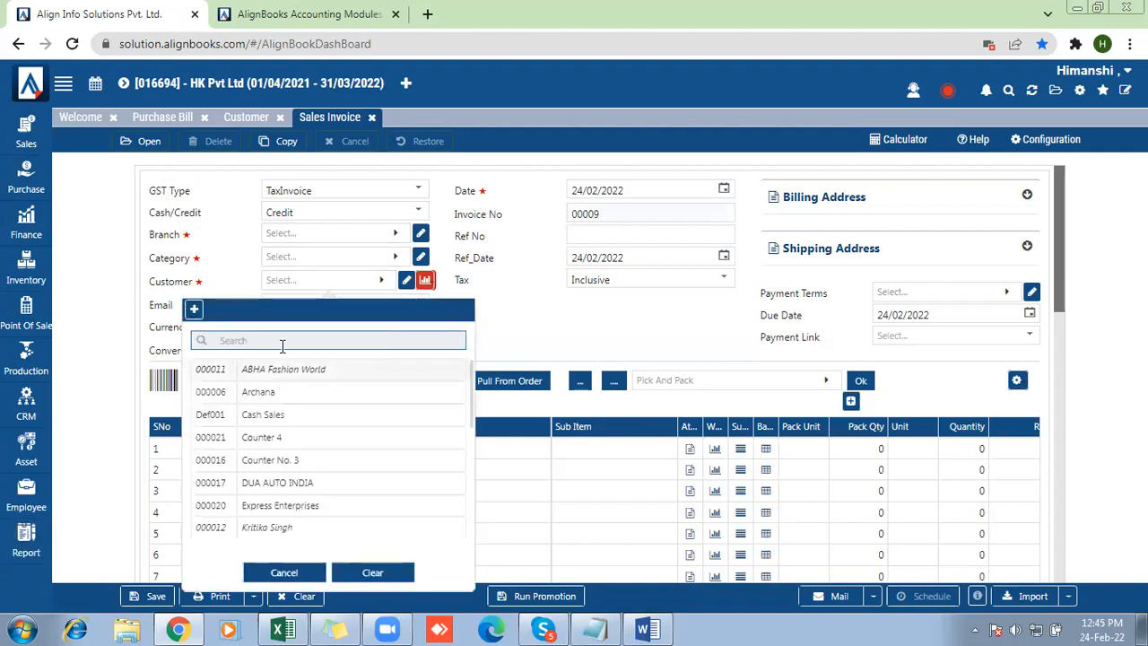
{"action": "type", "text": "par"}
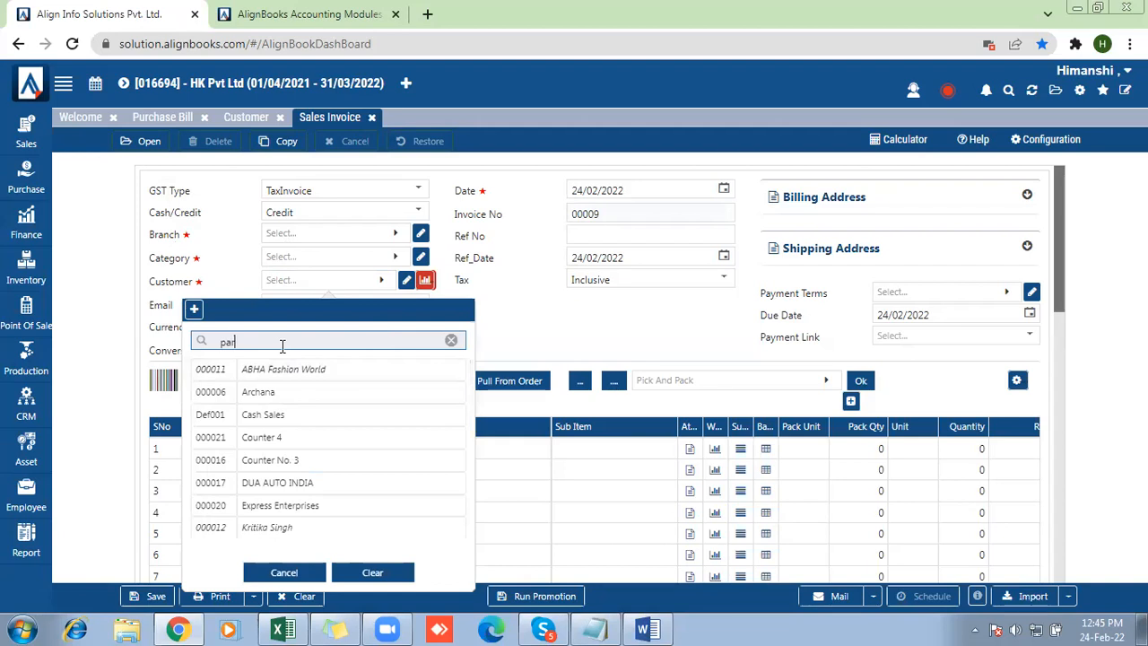
{"action": "left_click", "coordinate": [272, 377]}
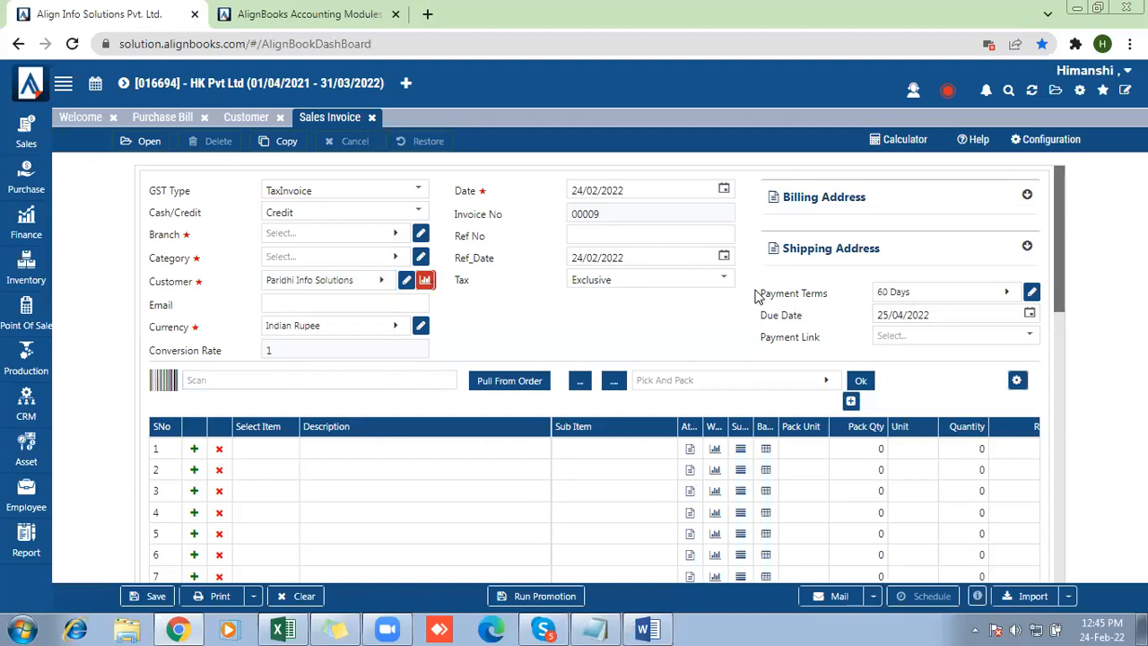
{"action": "left_click_drag", "start_coordinate": [759, 297], "coordinate": [831, 298]}
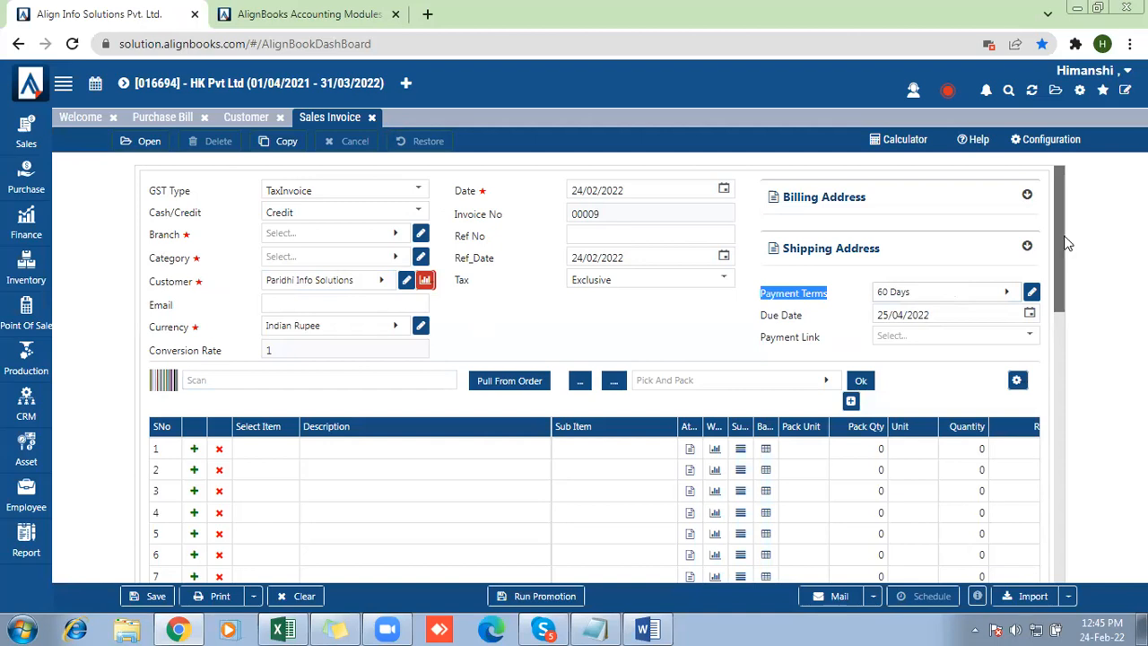
{"action": "left_click_drag", "start_coordinate": [1067, 244], "coordinate": [1094, 154]}
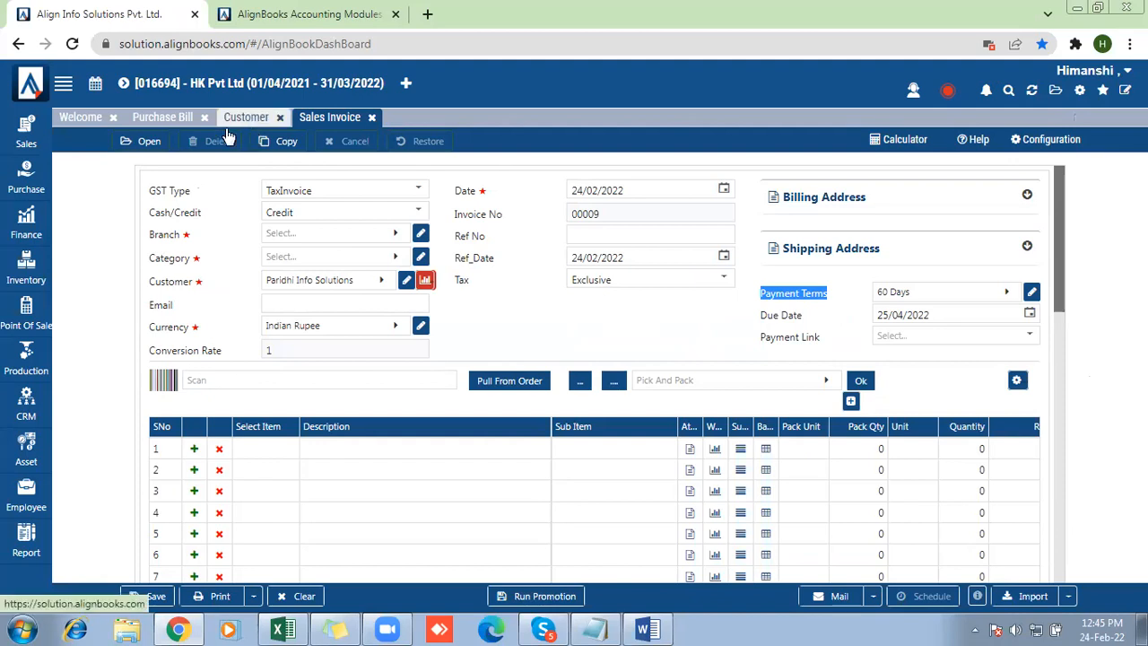
Open a blank new vendor form, examine its sections from Basic down to Custom Fields, and close it without saving
{"action": "left_click", "coordinate": [11, 132]}
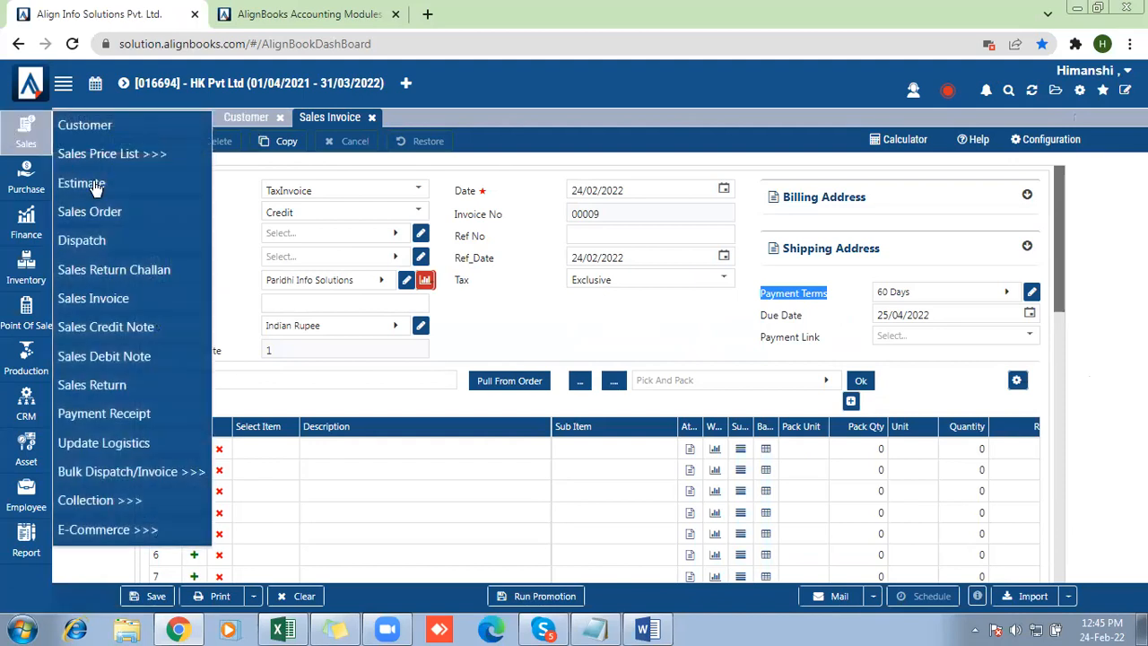
{"action": "left_click", "coordinate": [13, 194]}
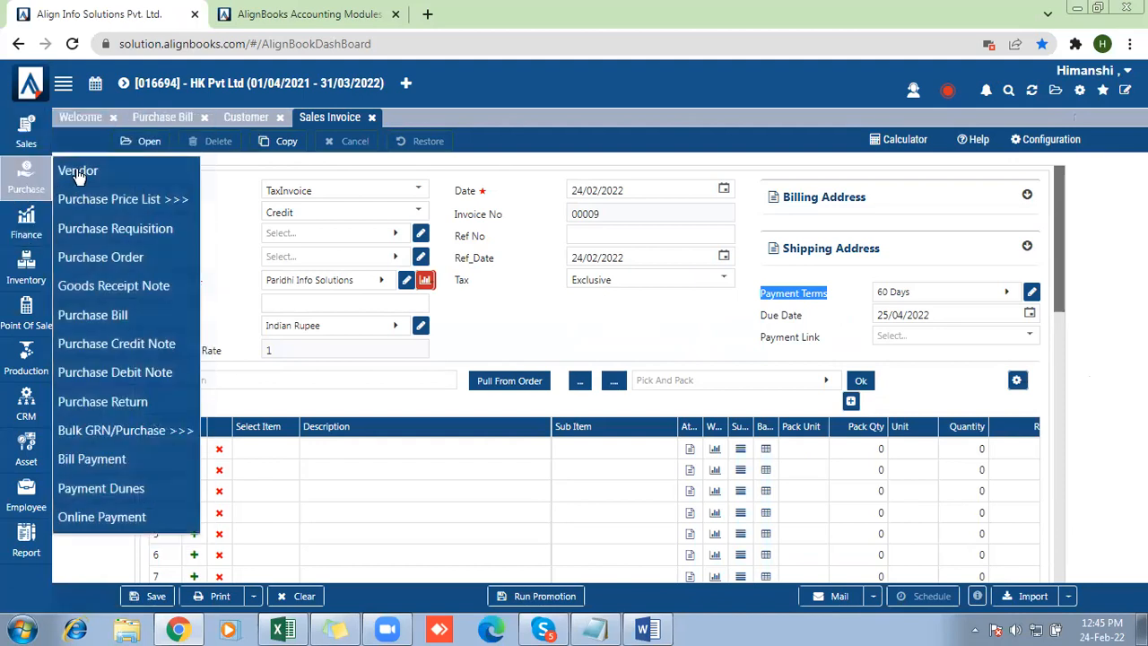
{"action": "left_click", "coordinate": [77, 172]}
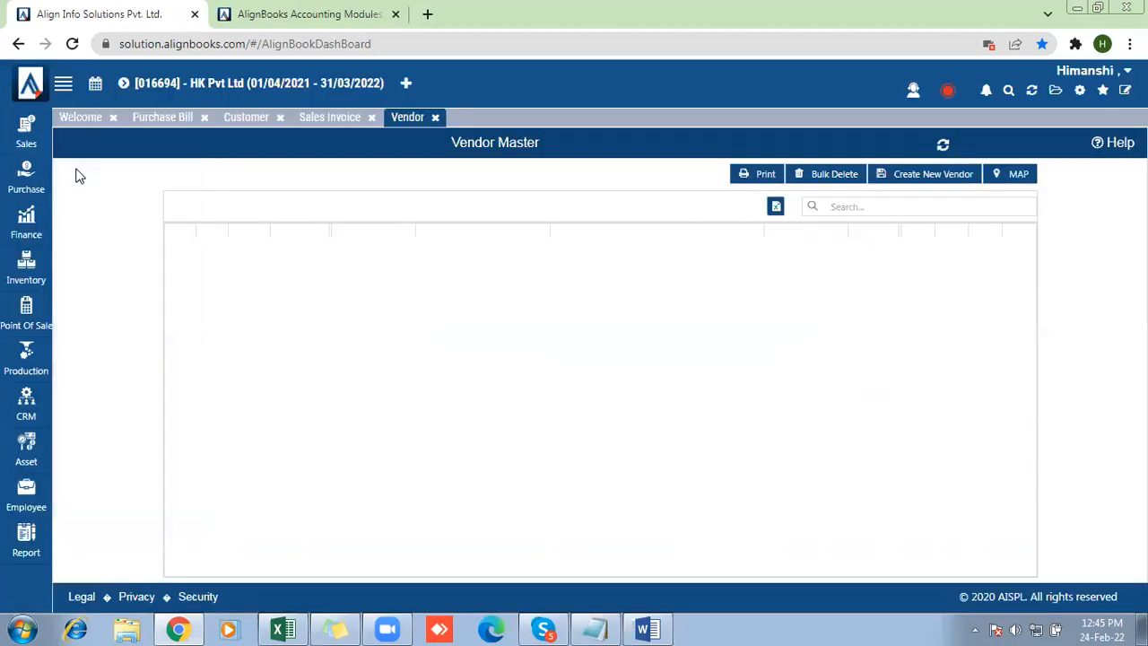
{"action": "left_click", "coordinate": [926, 176]}
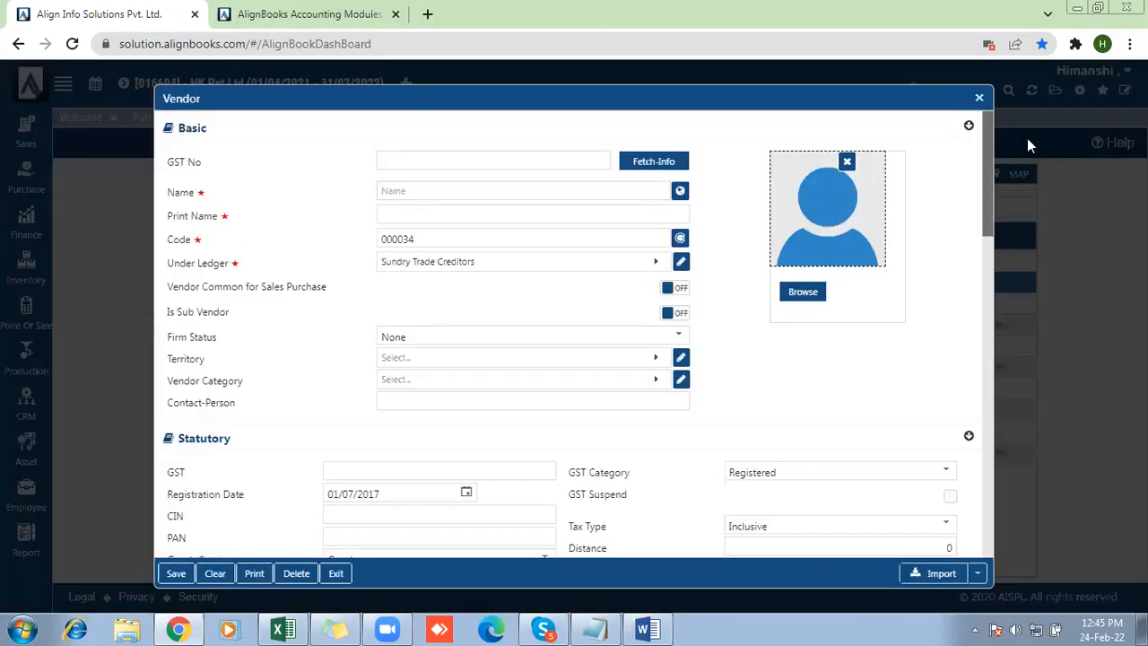
{"action": "left_click_drag", "start_coordinate": [988, 156], "coordinate": [979, 123]}
{"action": "left_click_drag", "start_coordinate": [988, 212], "coordinate": [983, 494]}
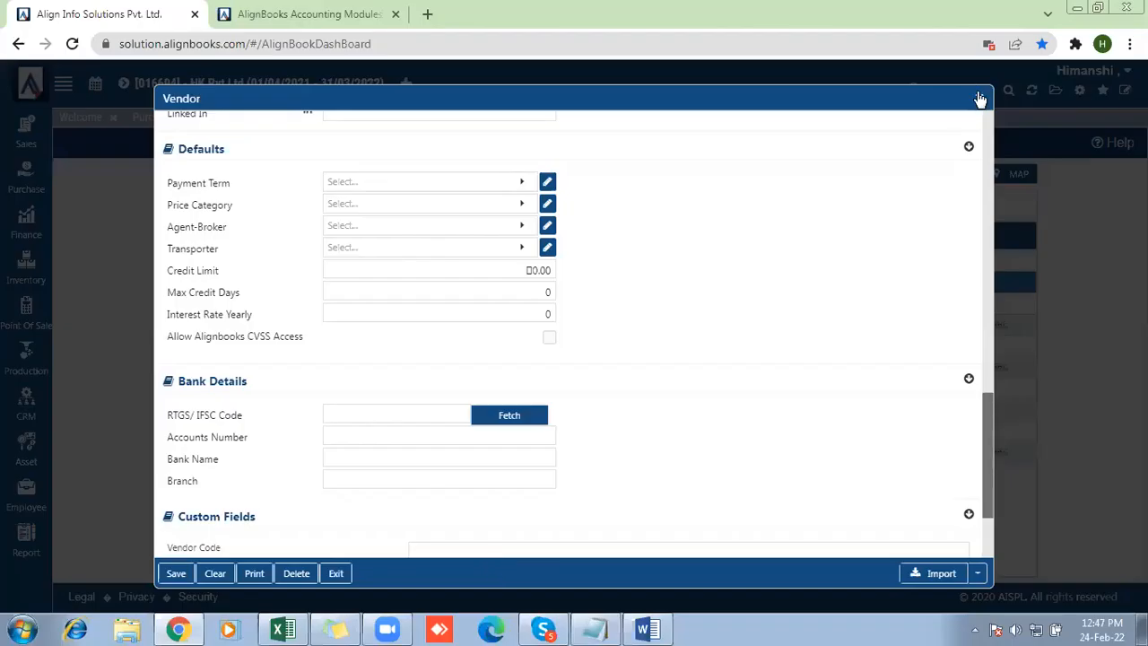
{"action": "left_click", "coordinate": [981, 99]}
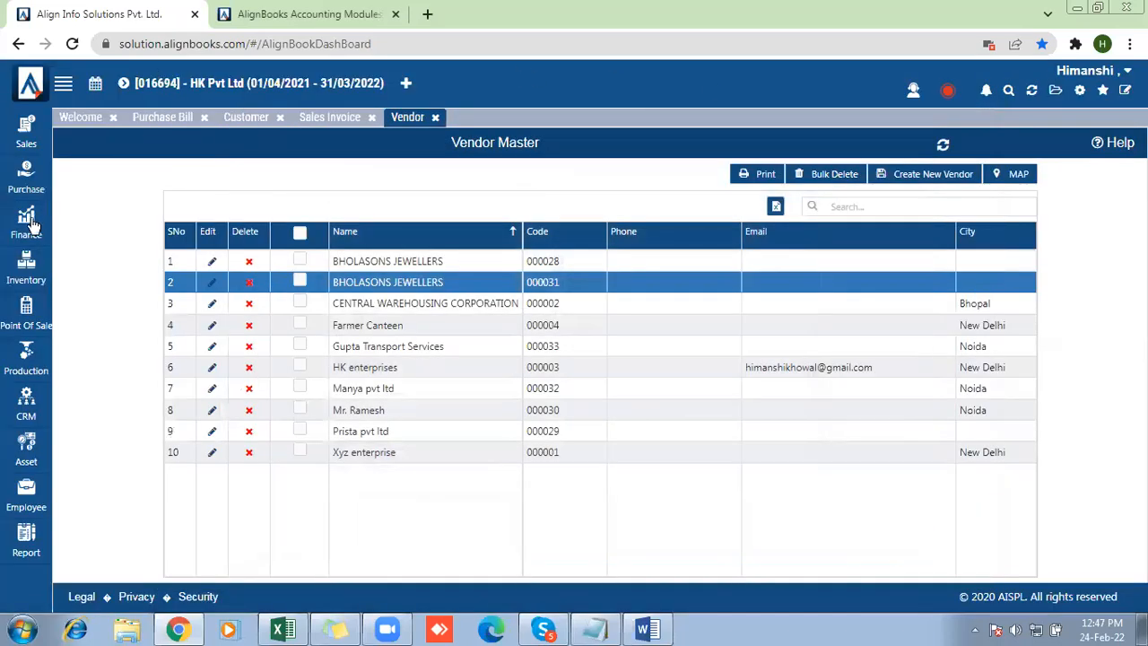
Close the open vendor, sales invoice, customer and purchase bill pages, and browse the ledger list in the Chart of Accounts
{"action": "left_click", "coordinate": [436, 120]}
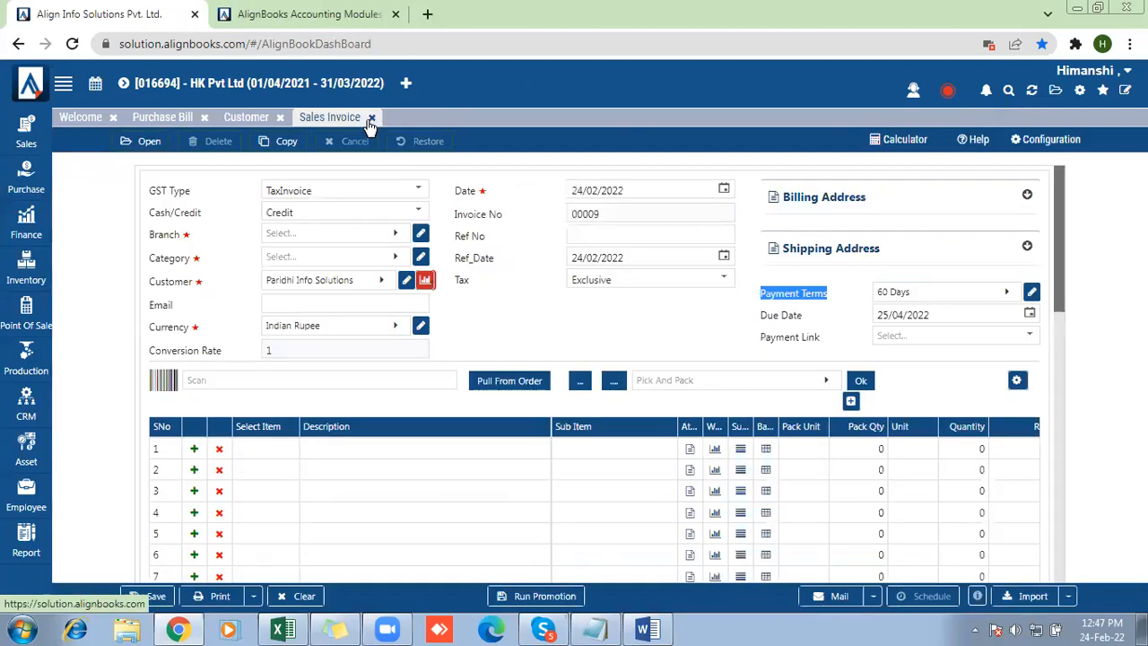
{"action": "left_click", "coordinate": [281, 117]}
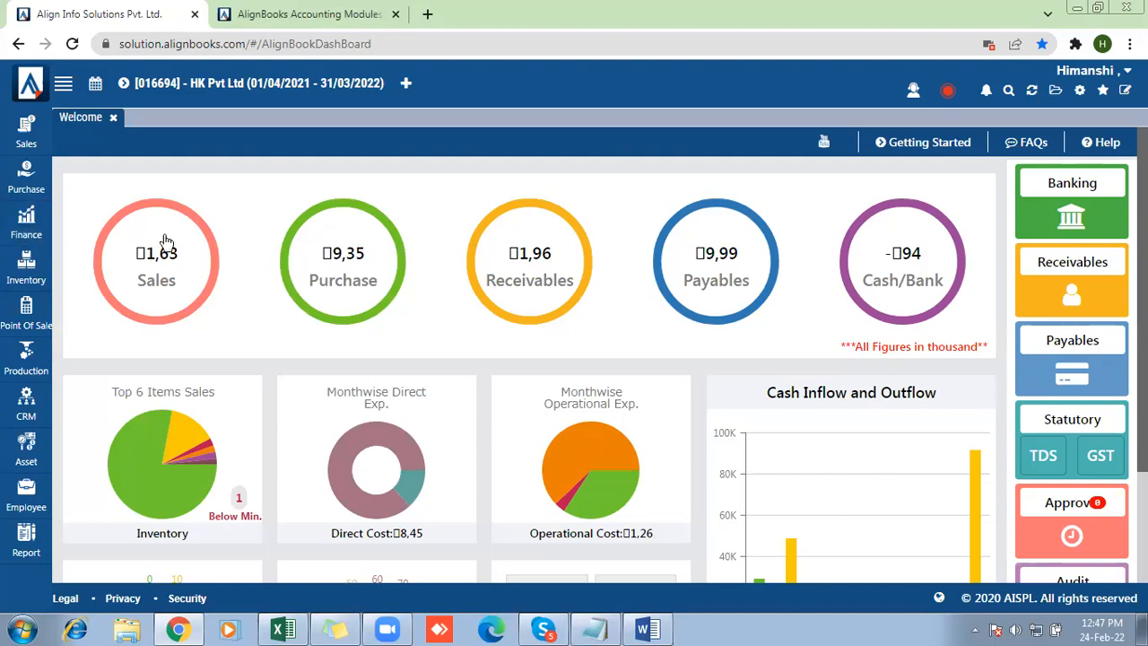
{"action": "left_click", "coordinate": [26, 232]}
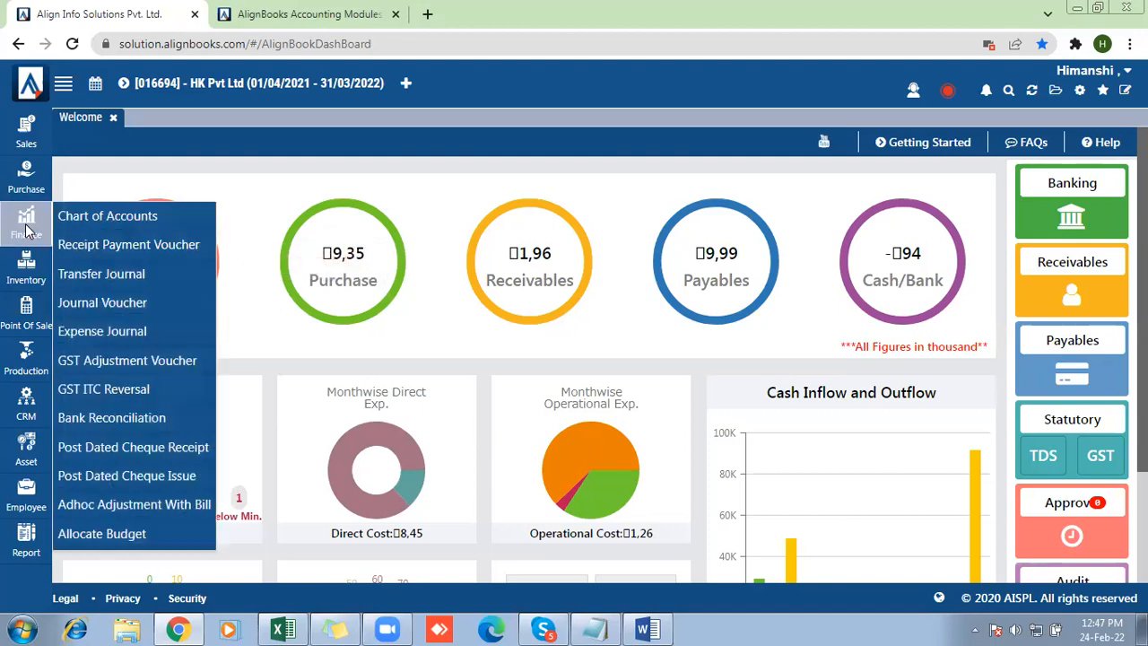
{"action": "left_click", "coordinate": [105, 219]}
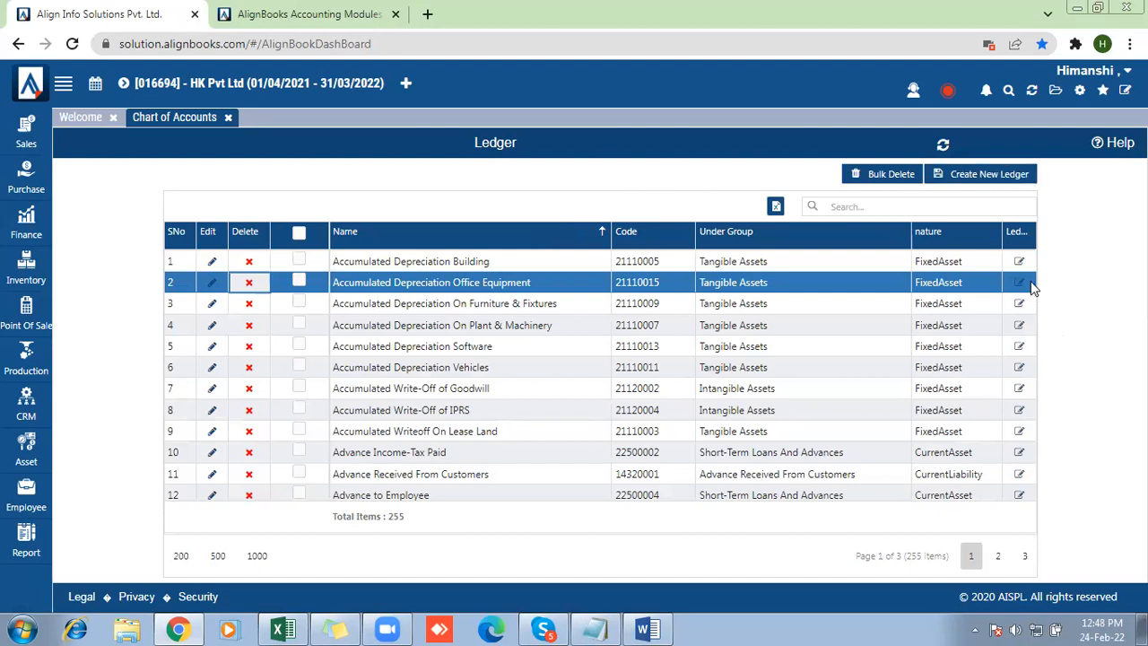
{"action": "left_click_drag", "start_coordinate": [1030, 263], "coordinate": [1005, 543]}
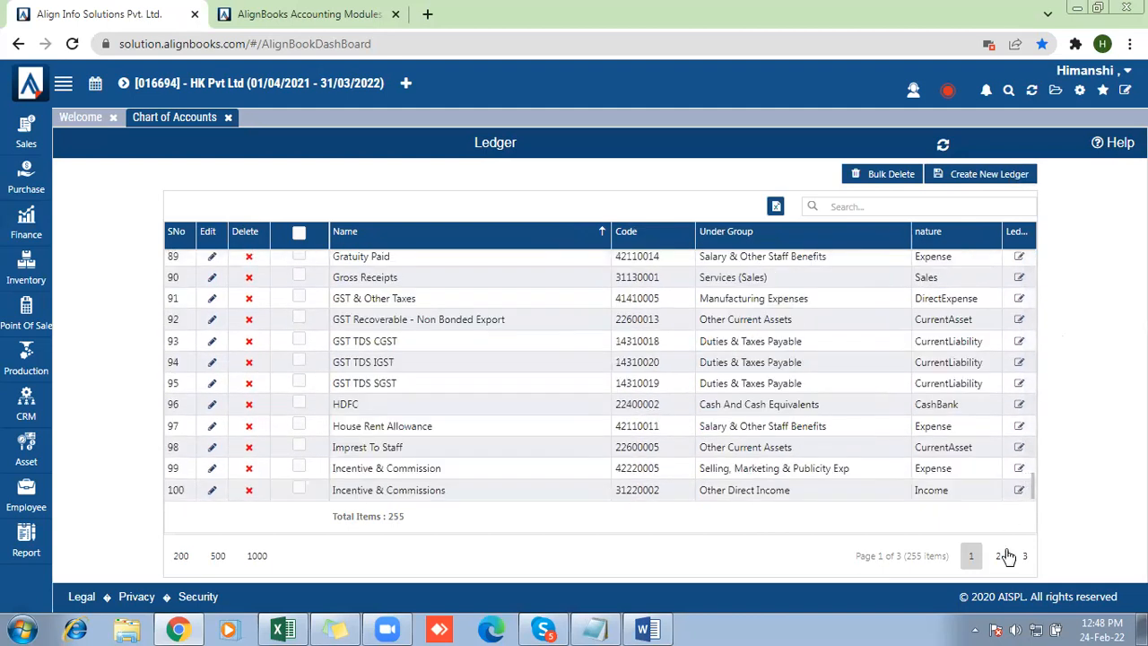